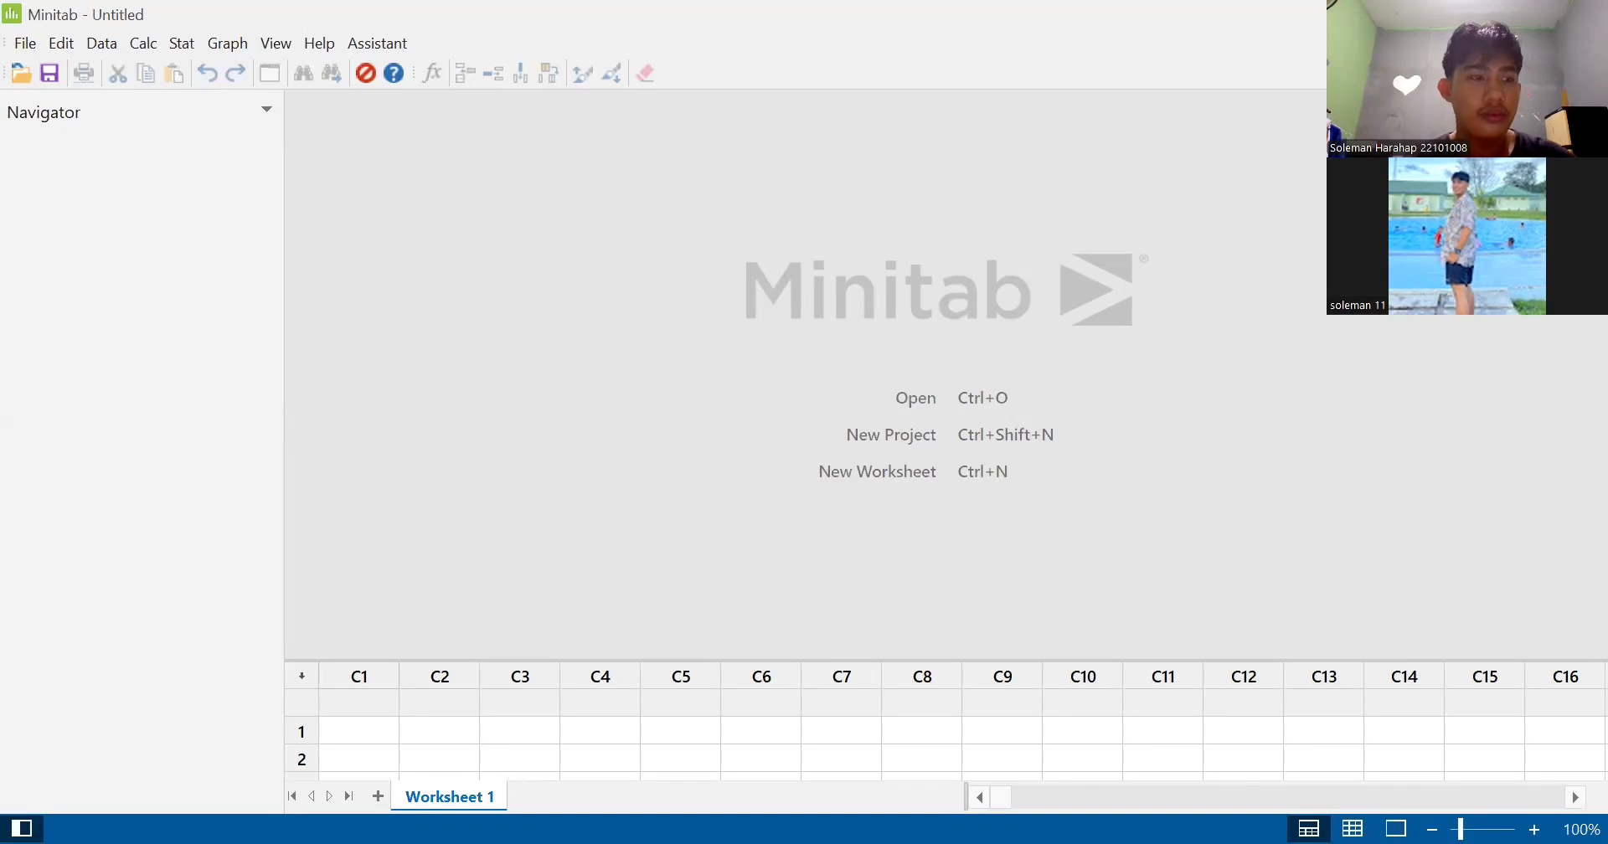
key("alt+Tab")
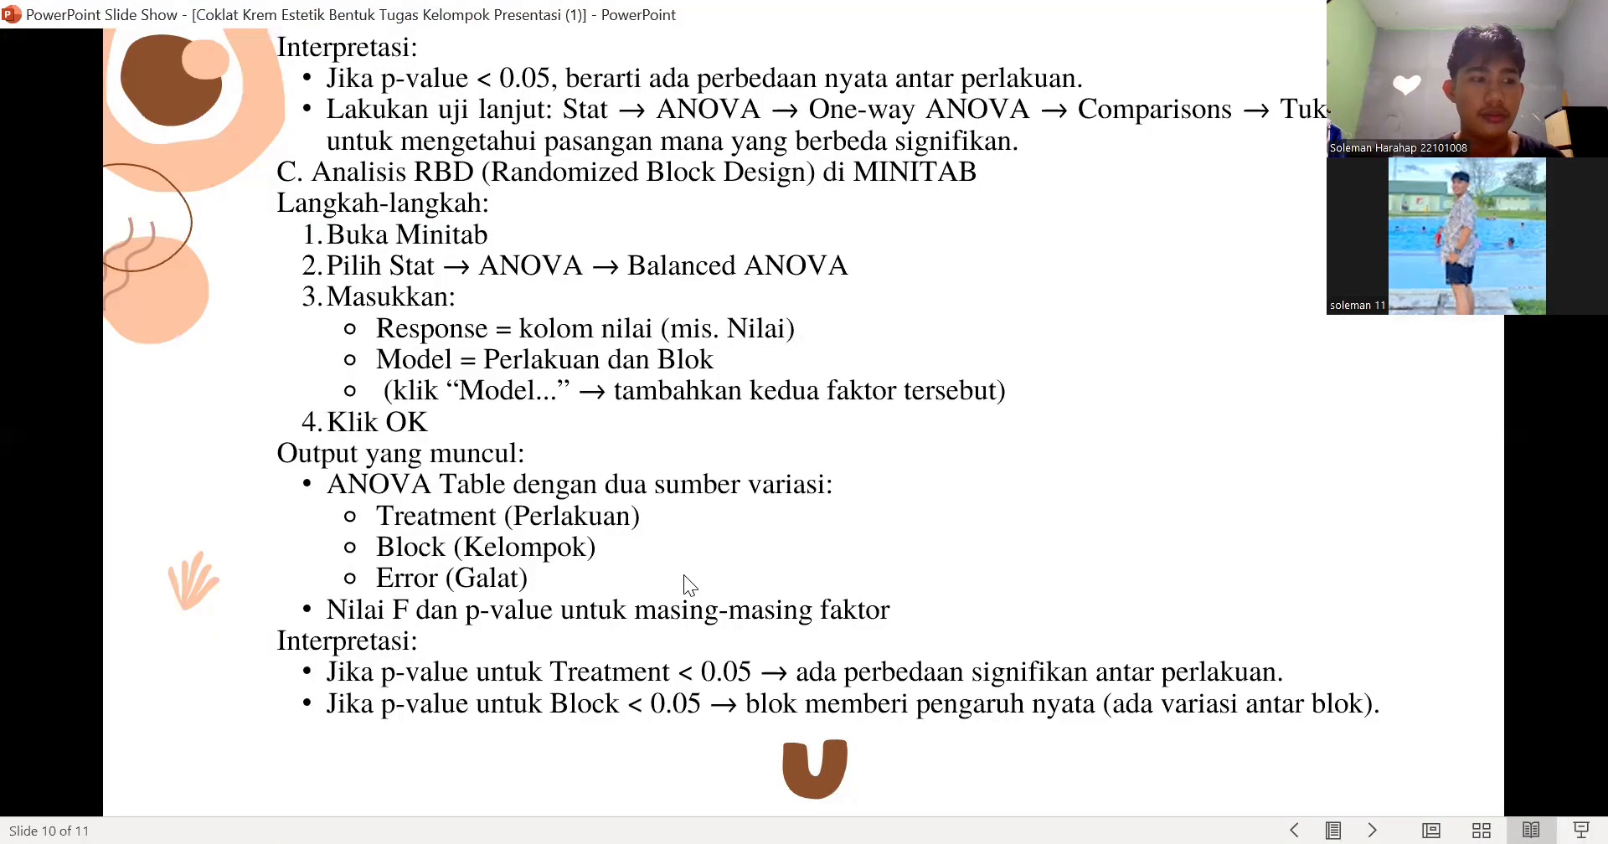
key("Right")
key("Left")
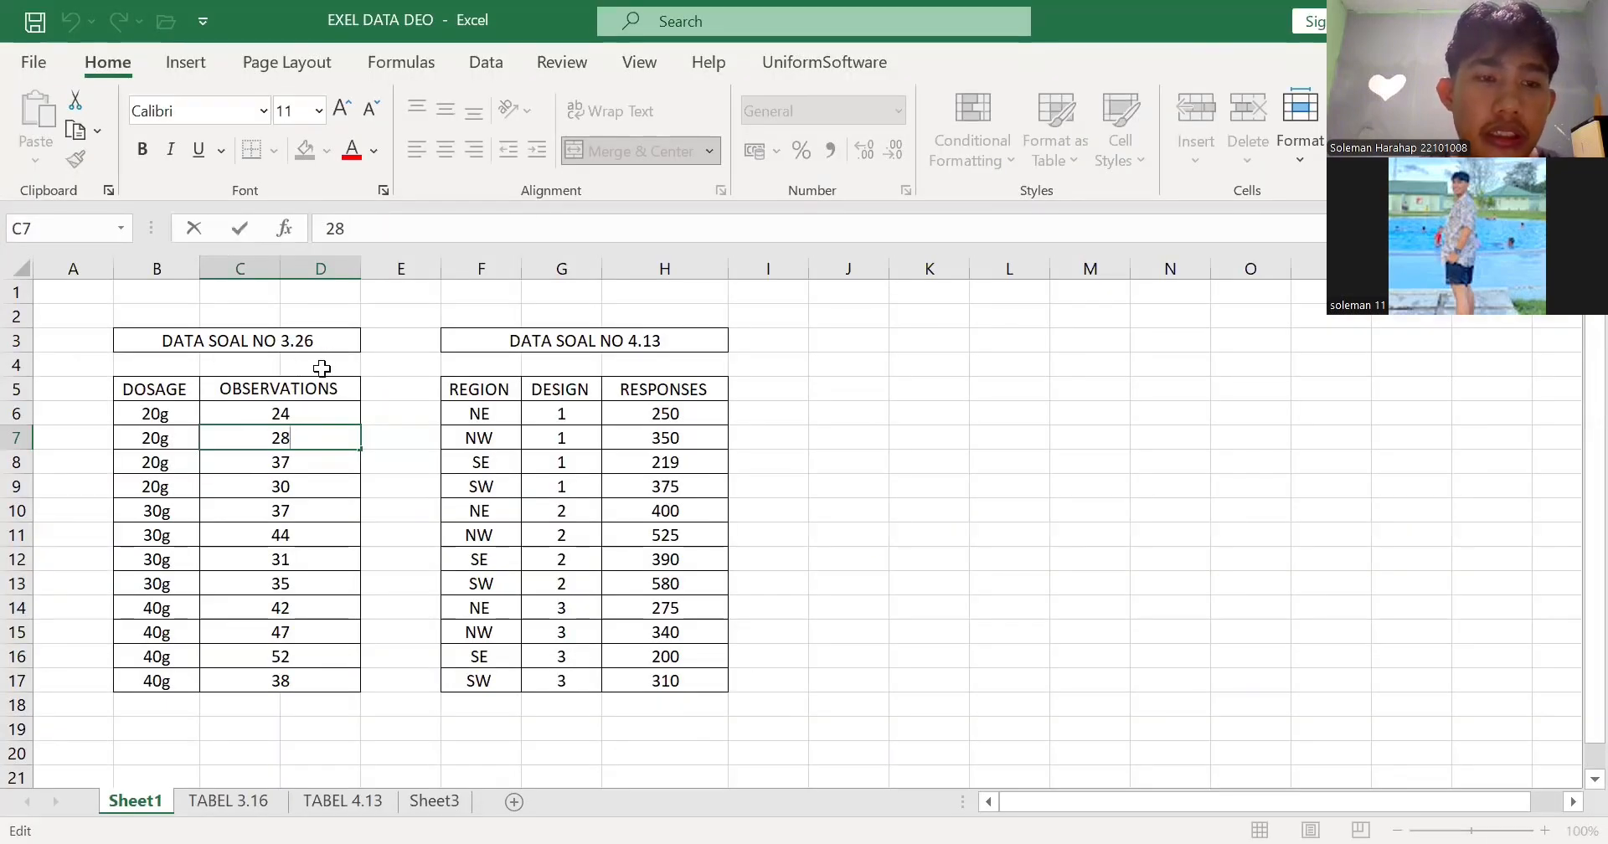
- Correct the title of the dosage table to DATA SOAL NO 3.16
double_click(324, 333)
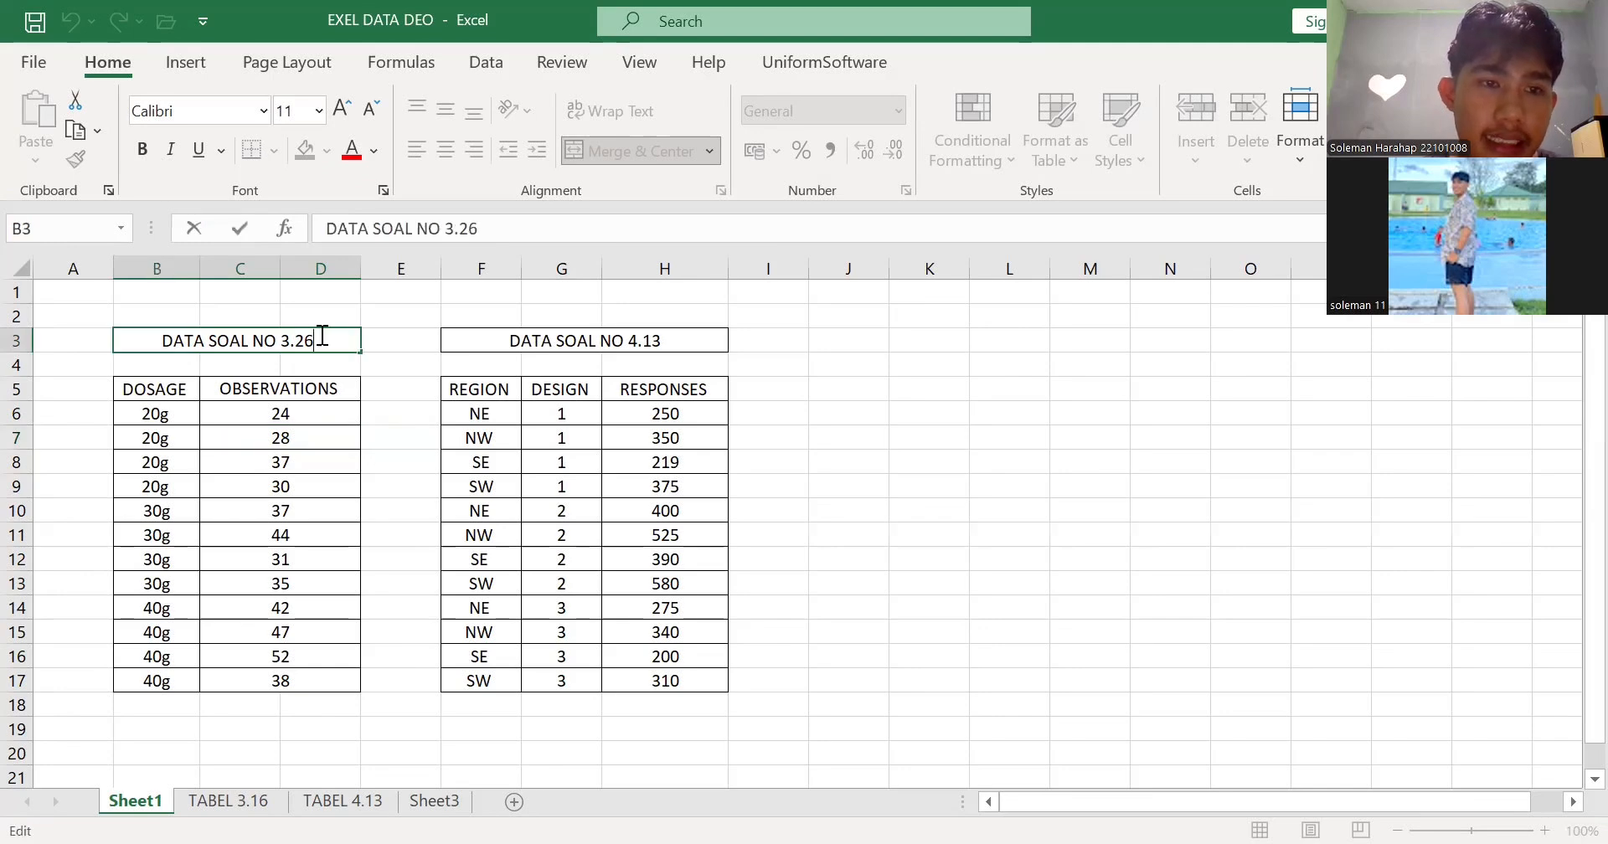
key("BackSpace")
key("BackSpace")
type("16")
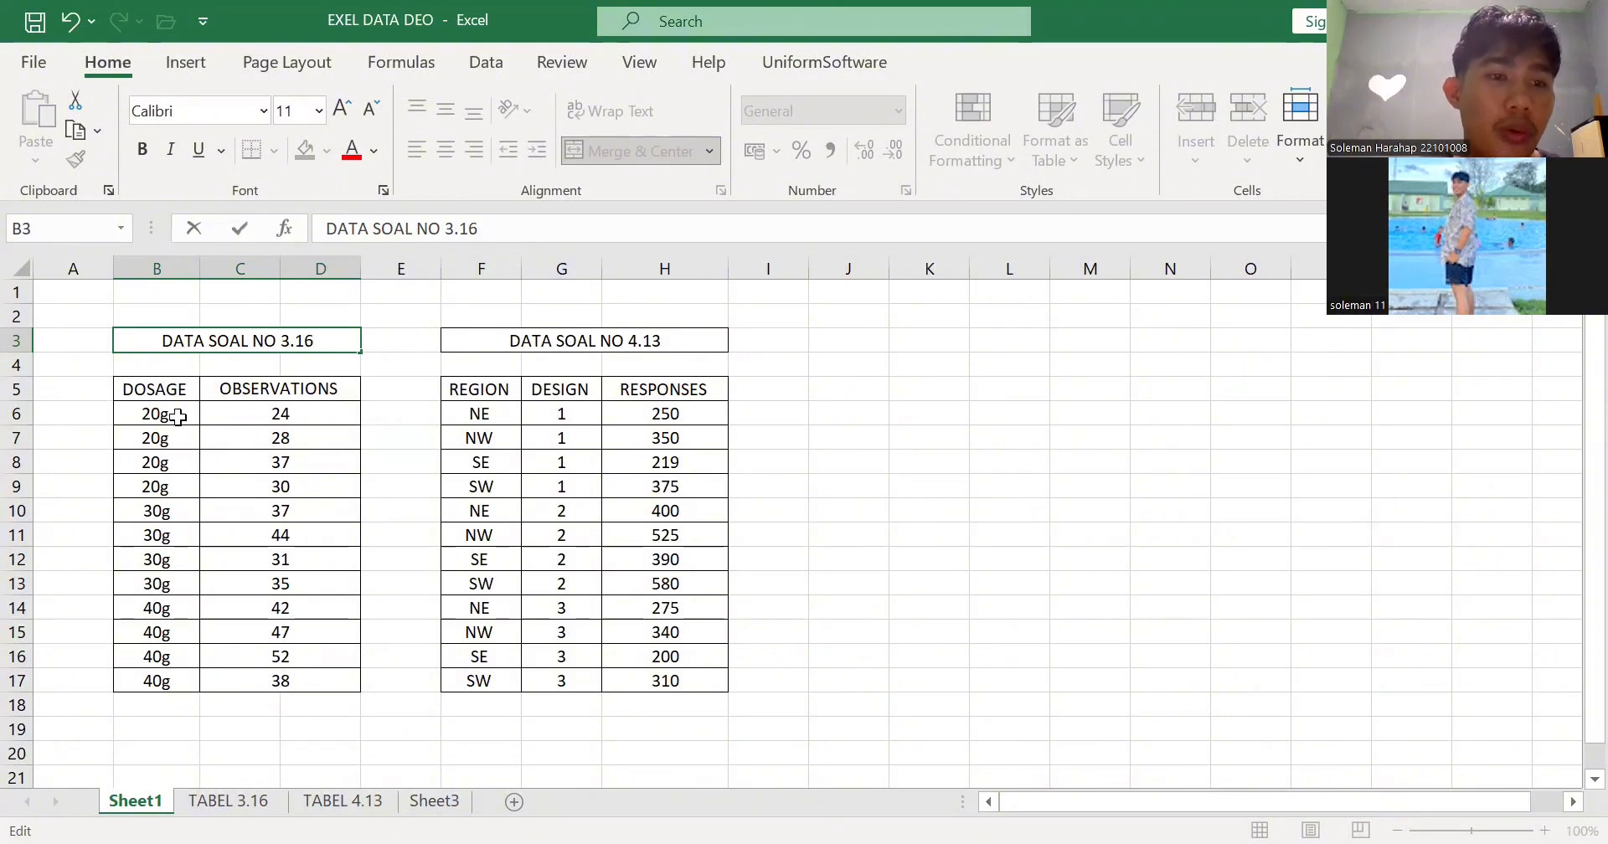
left_click(177, 416)
- Go through the 20g and 30g dosage entries of the DATA SOAL NO 3.16 table
left_click(178, 437)
left_click(185, 462)
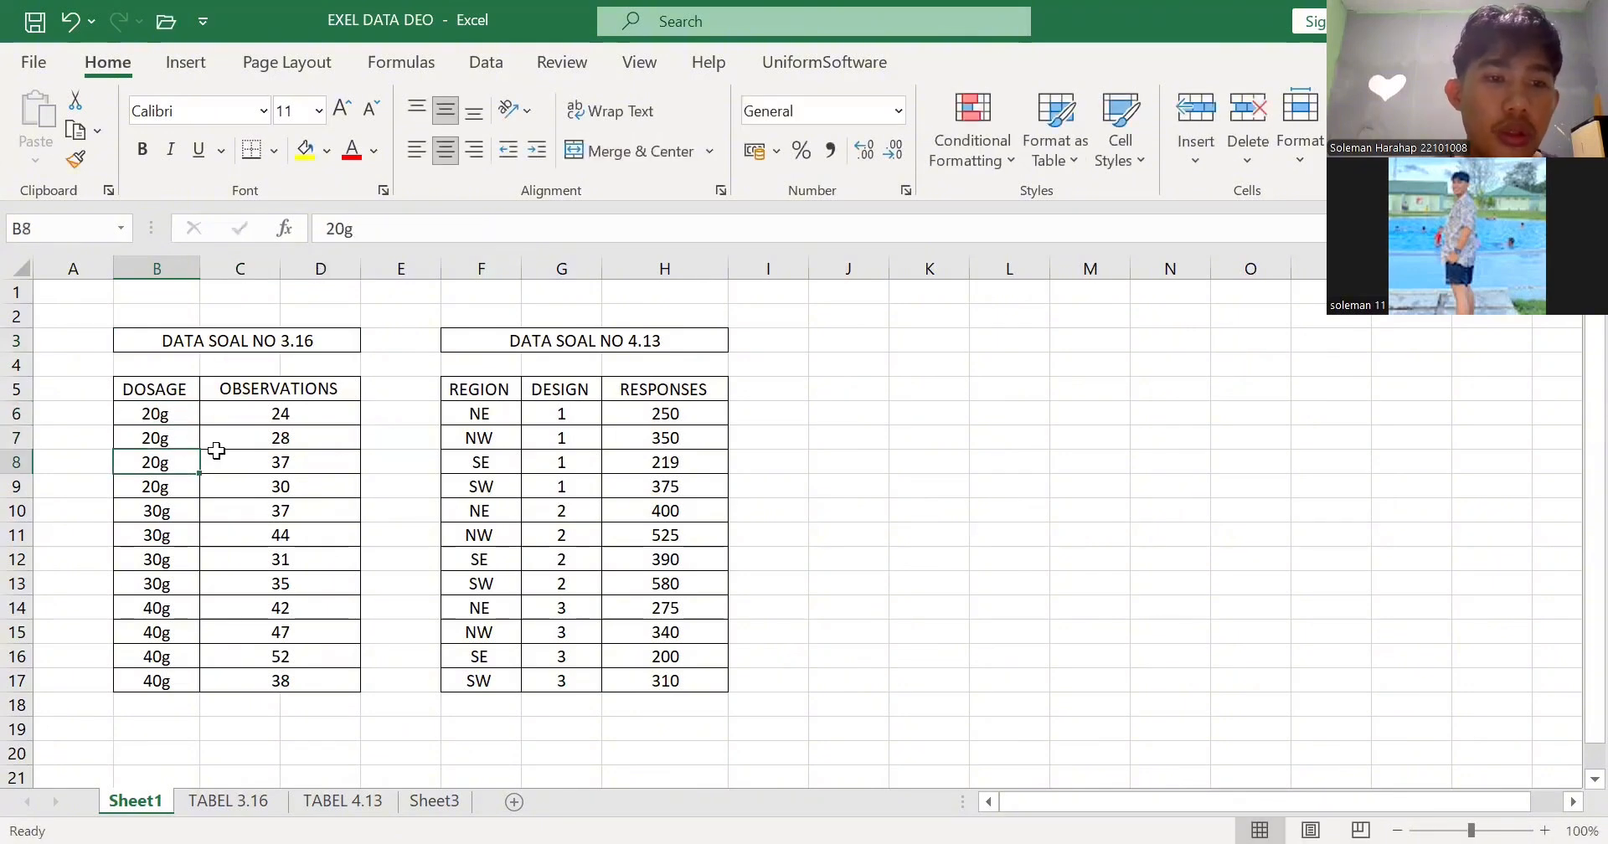
key("Down")
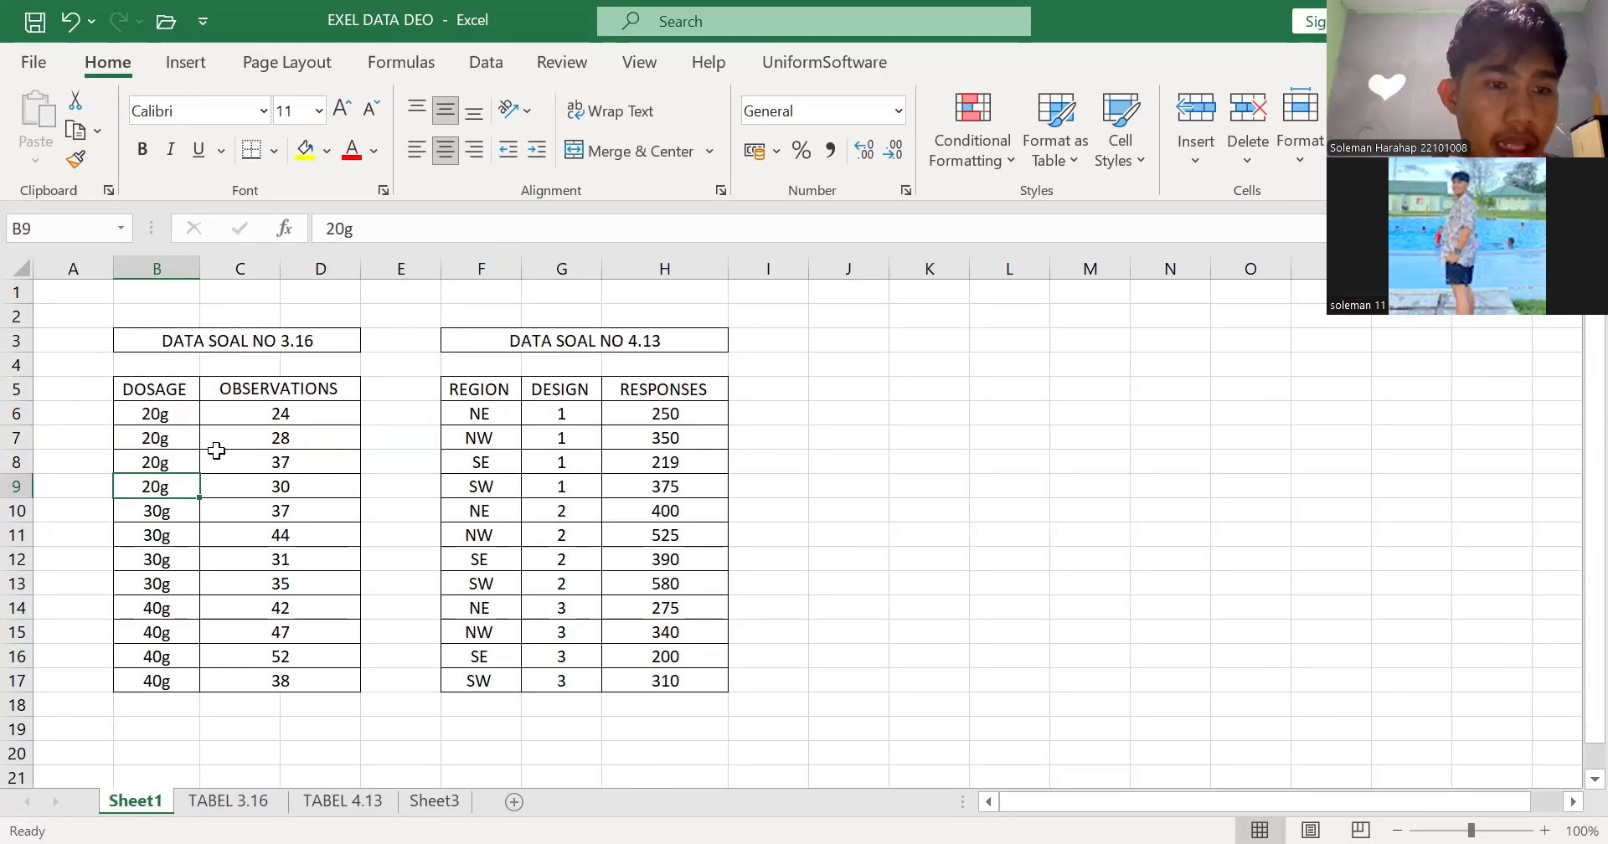
key("Down")
key("Down")
key("Down")
key("Down")
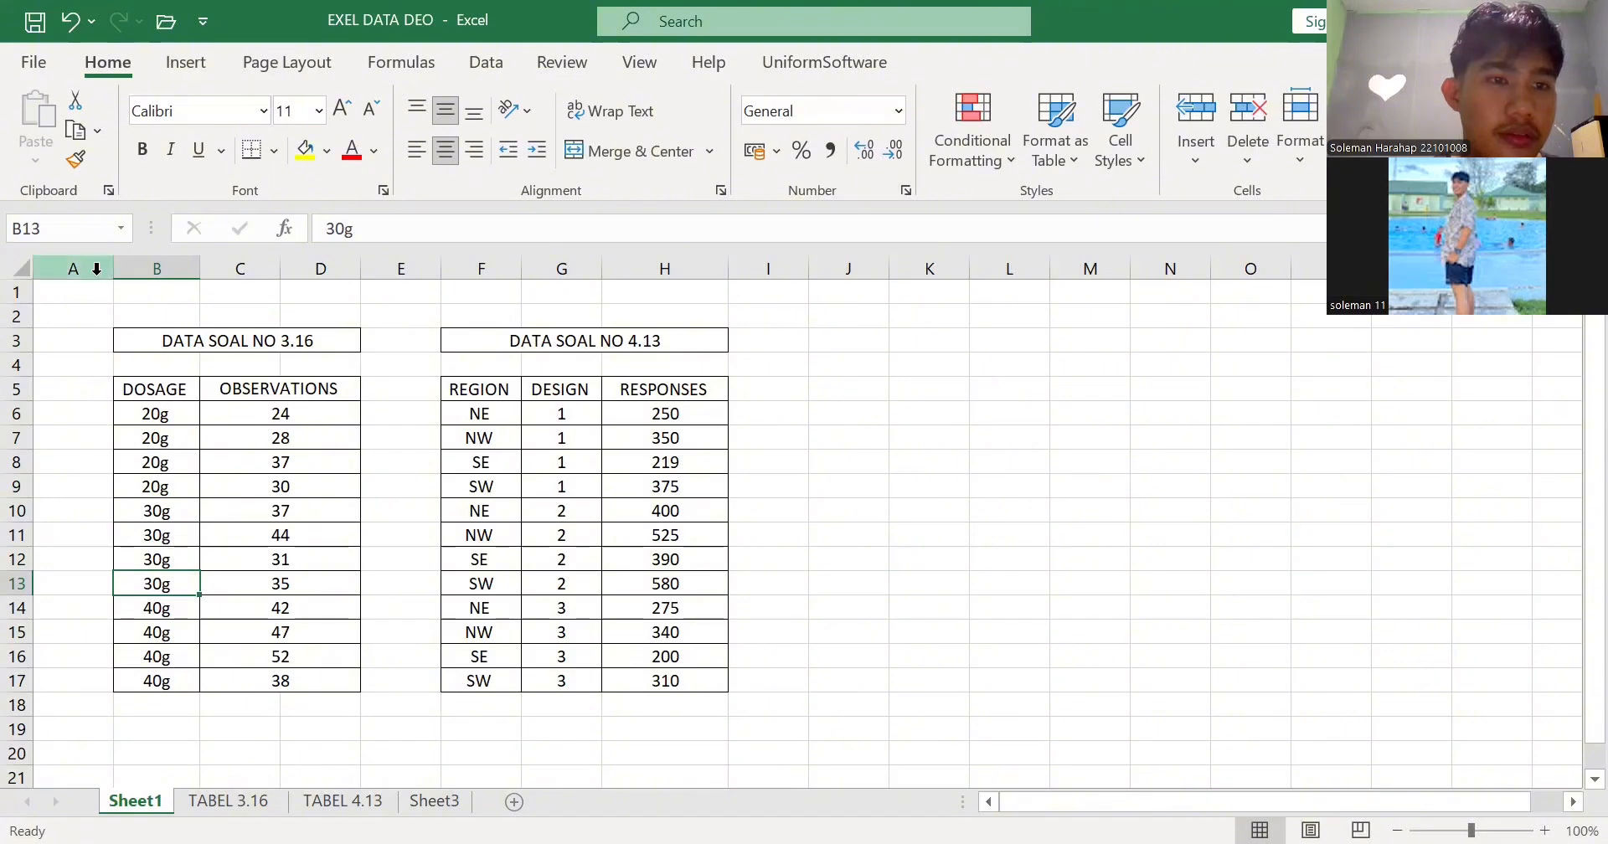
- Widen column A and go through the 40g dosage rows and the first observations
left_click_drag(113, 268, 289, 268)
key("Down")
key("Down")
key("Down")
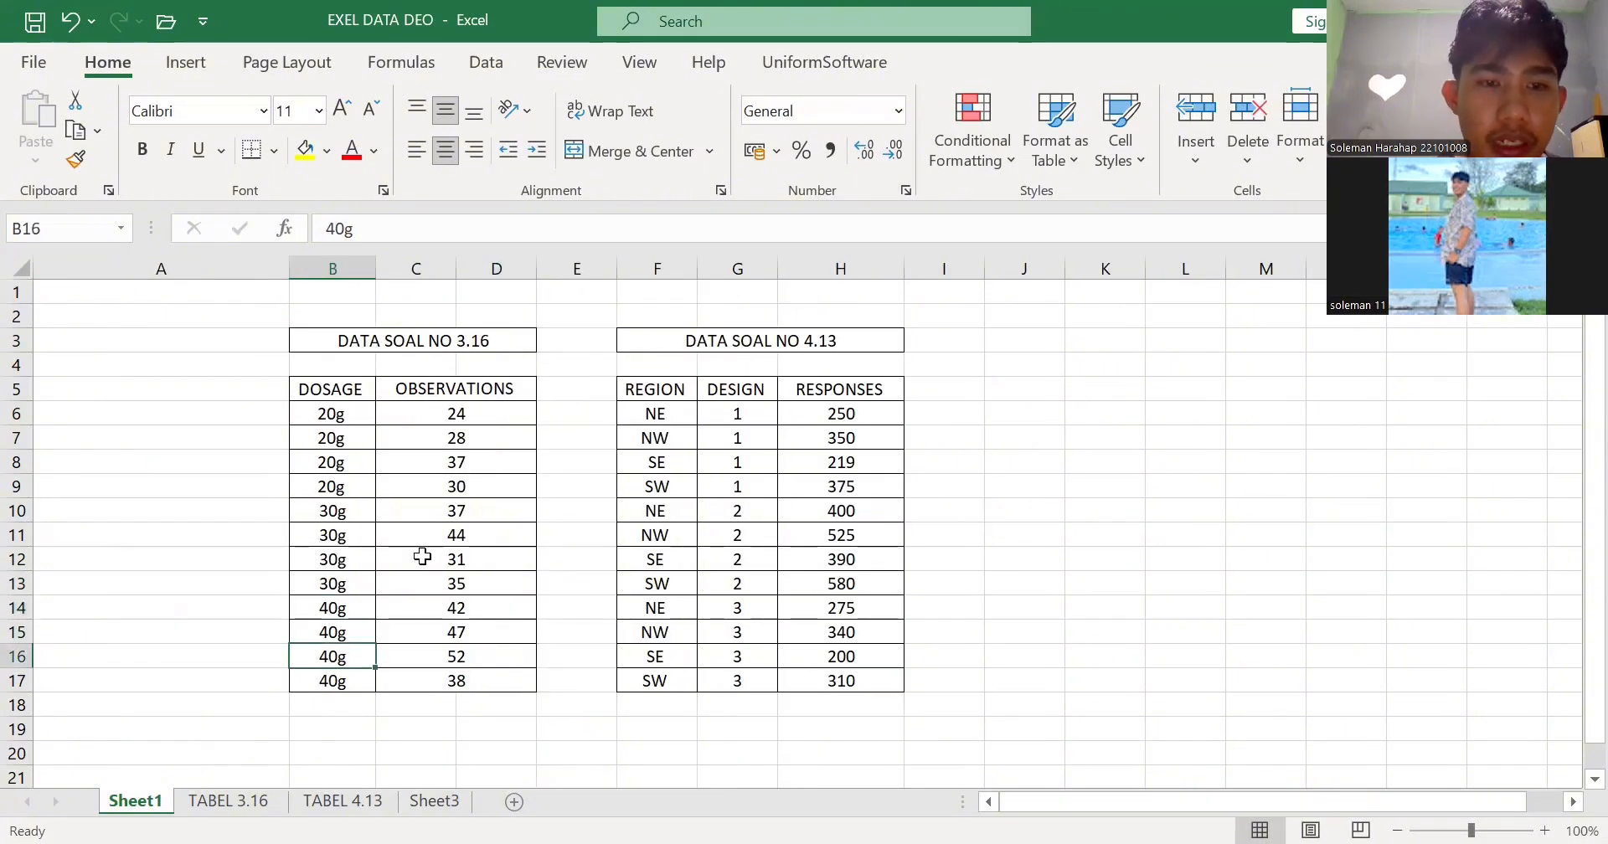
left_click(489, 419)
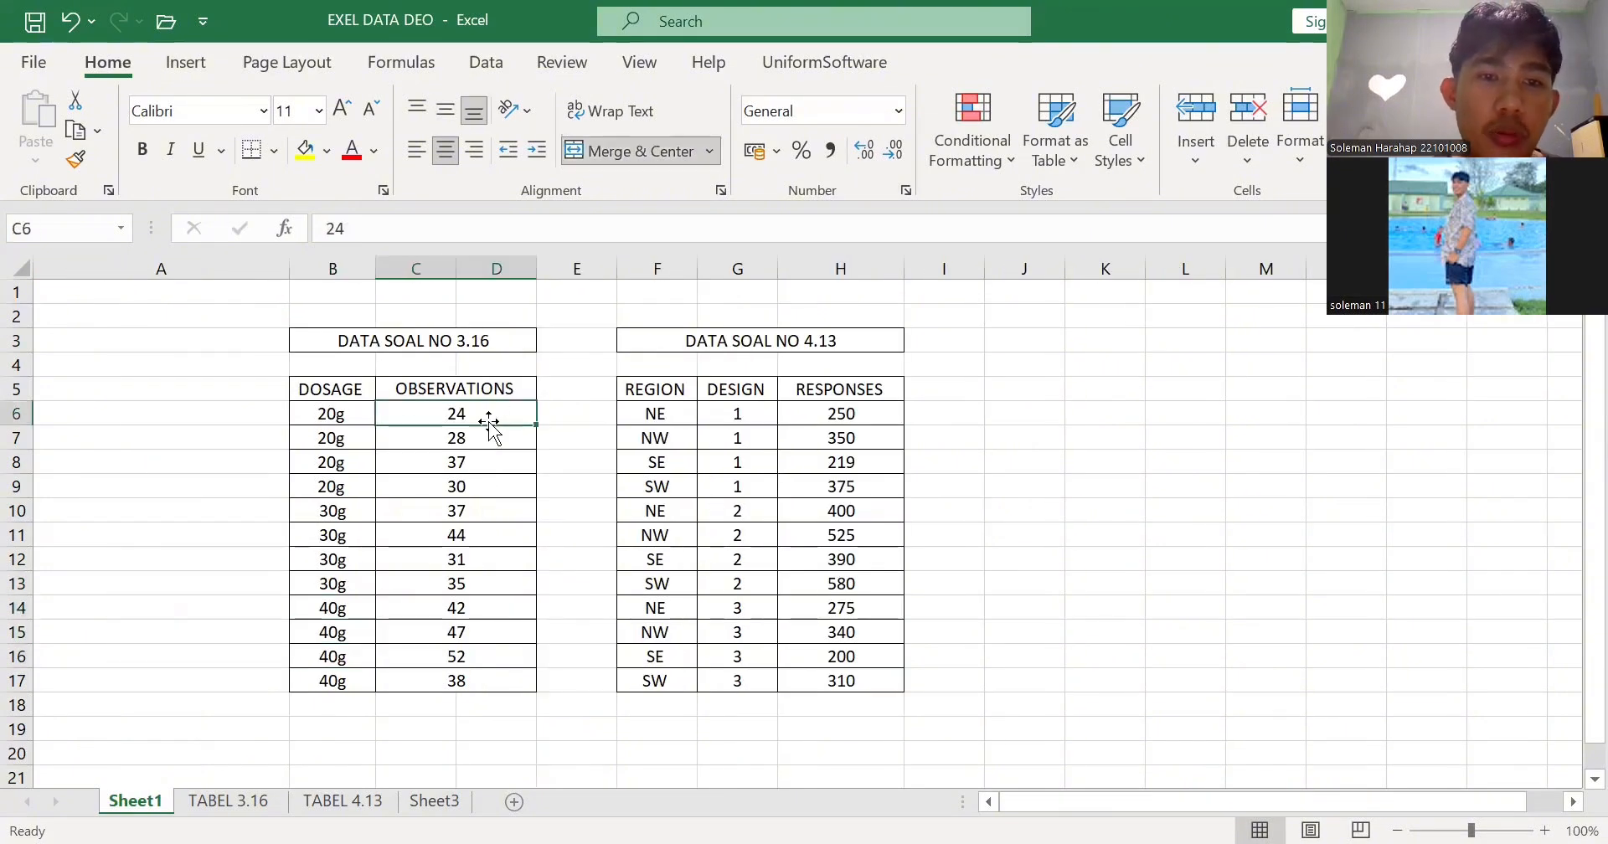
left_click(490, 437)
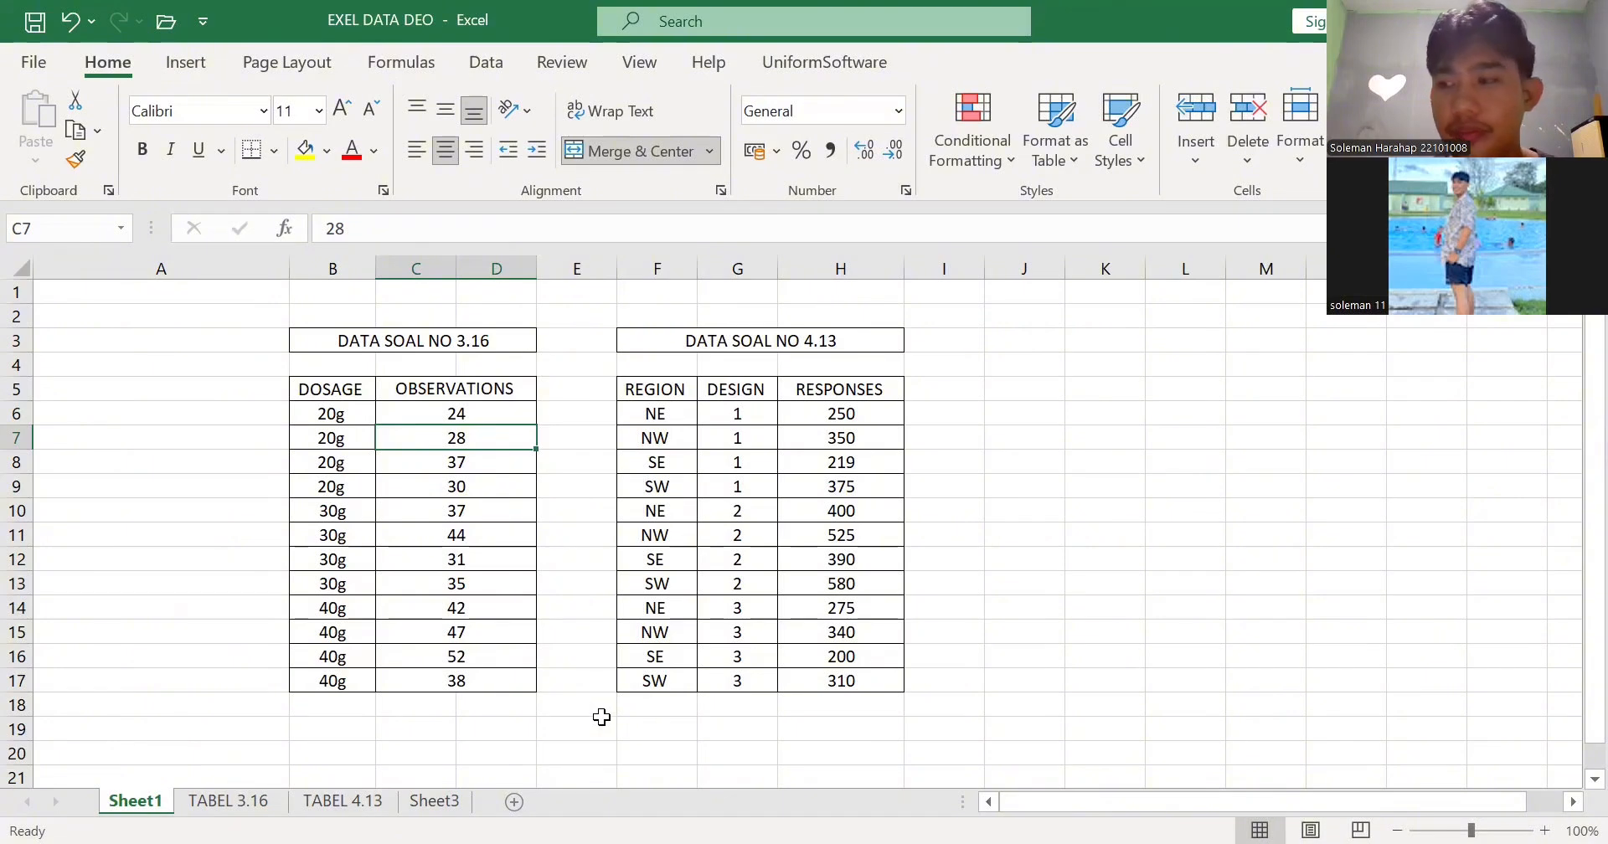
- Copy the DOSAGE and OBSERVATIONS table, headers included, from B5 to D17
left_click(308, 394)
left_click_drag(337, 406, 497, 672)
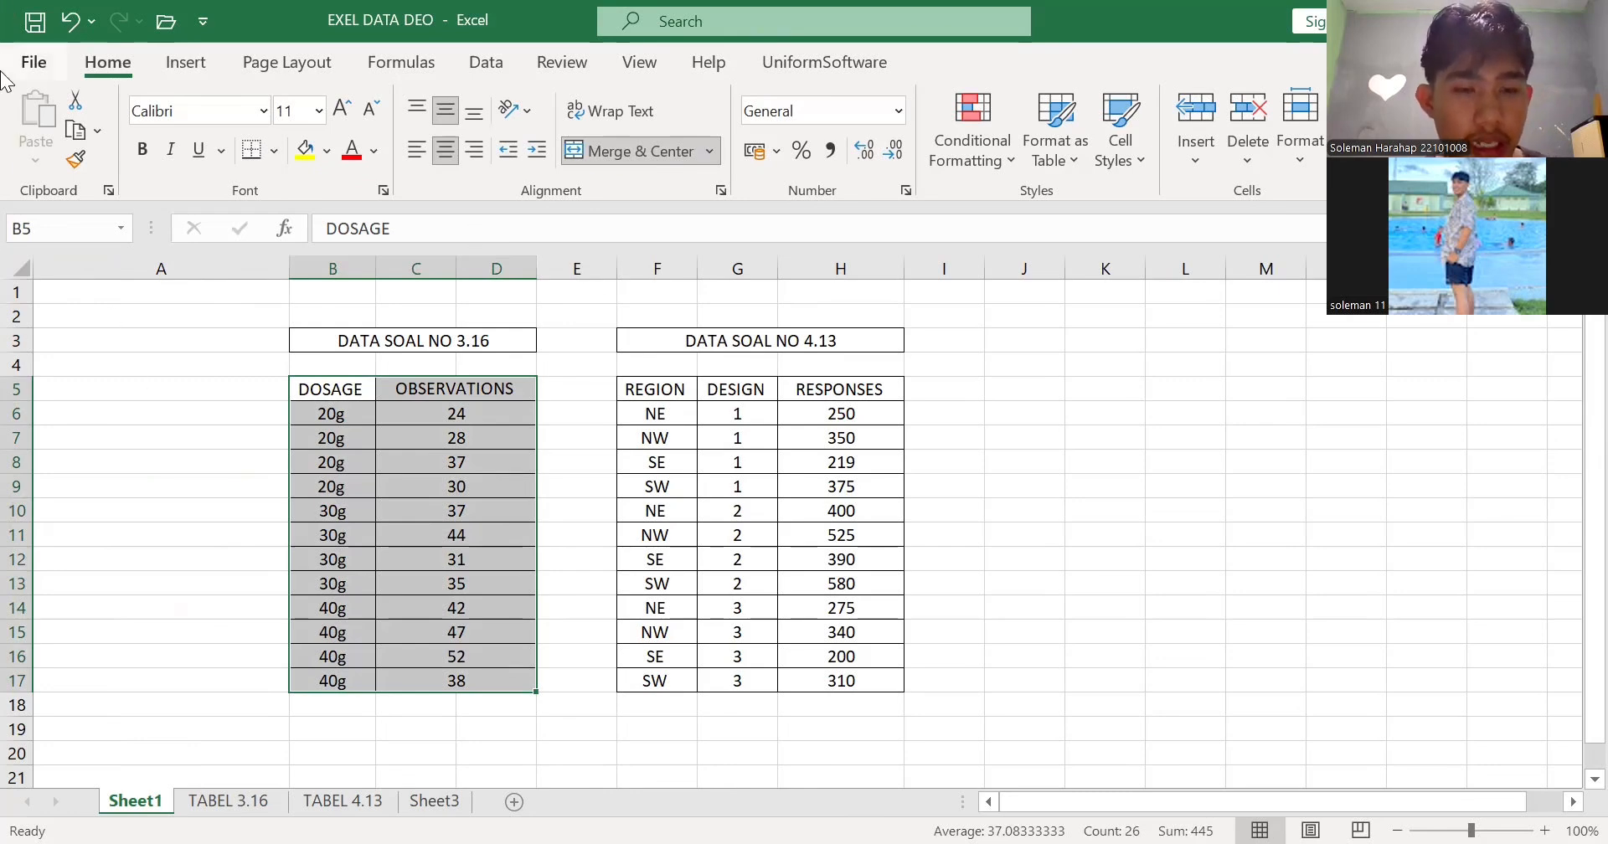
key("ctrl+c")
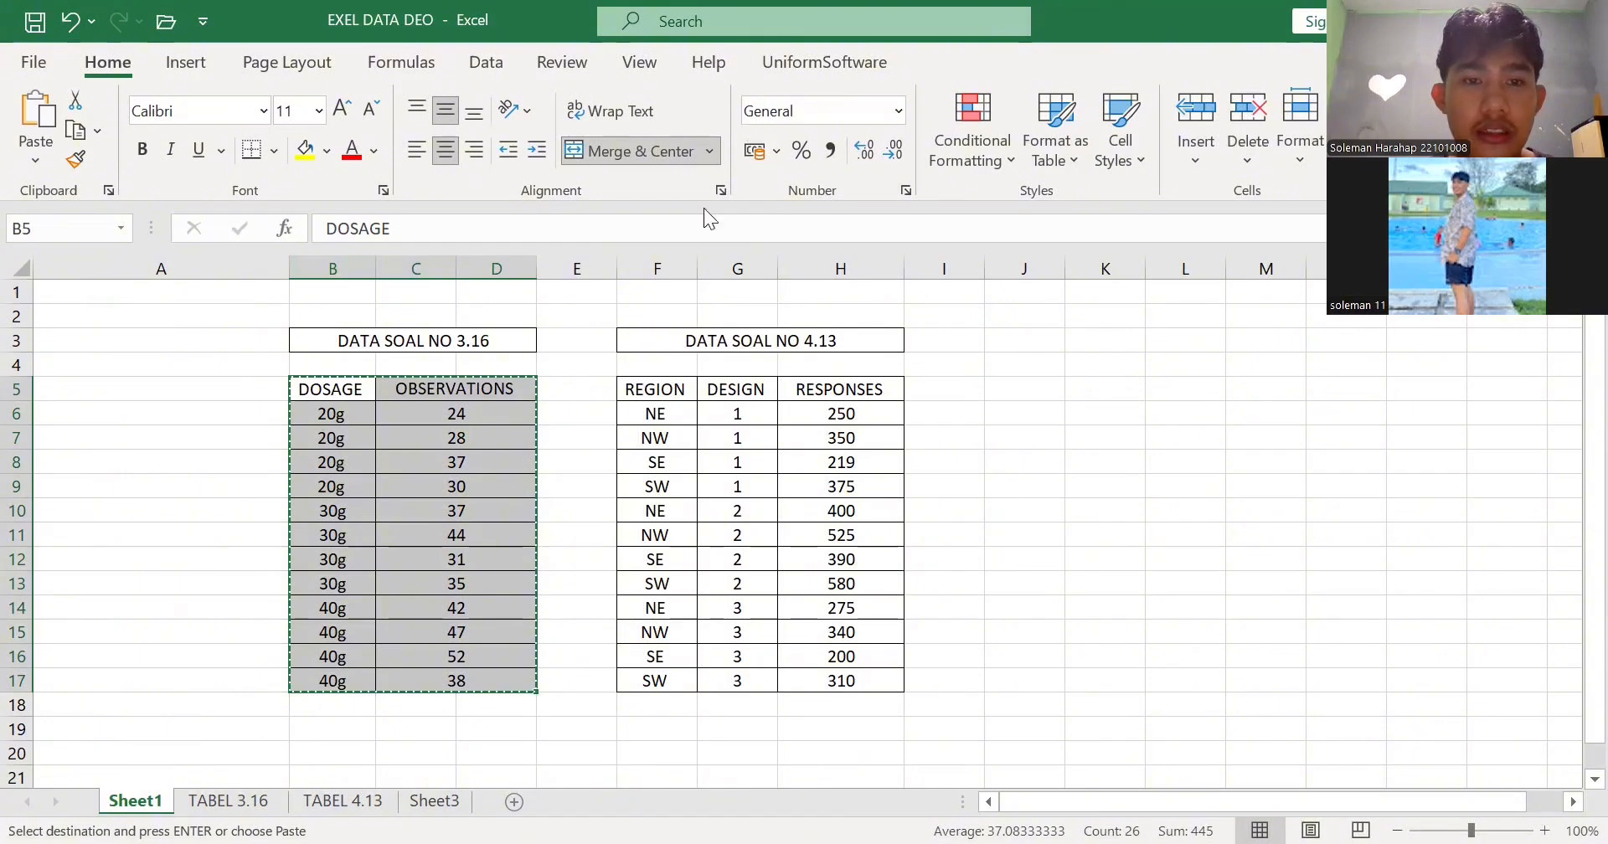
- Switch to Minitab and paste the copied data into Worksheet 1, starting at the name cell of column C1
key("alt+Tab")
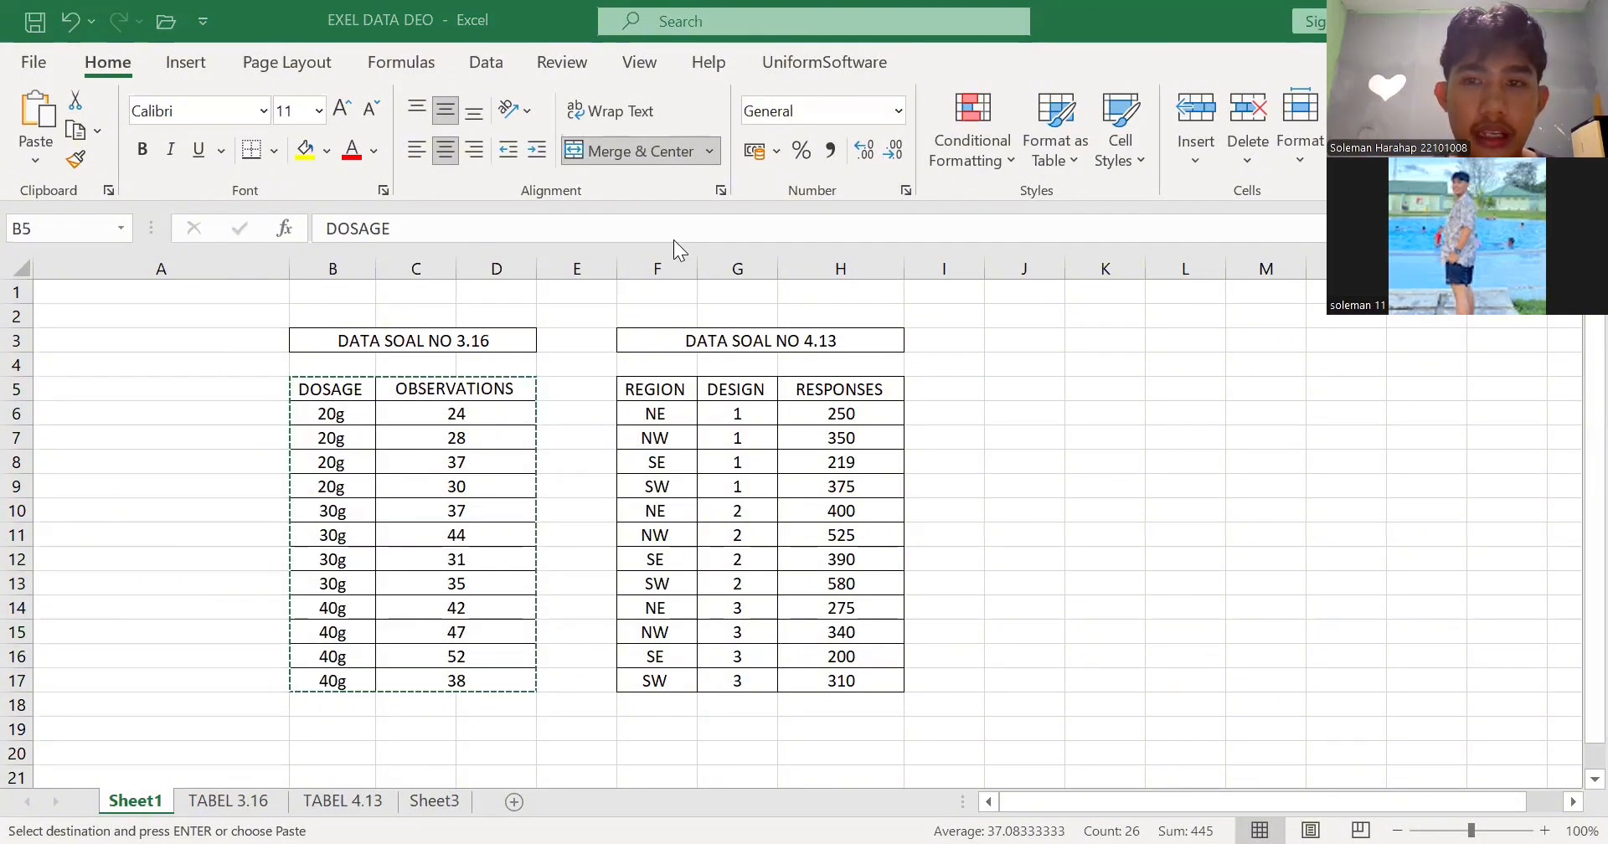
key("alt+Tab")
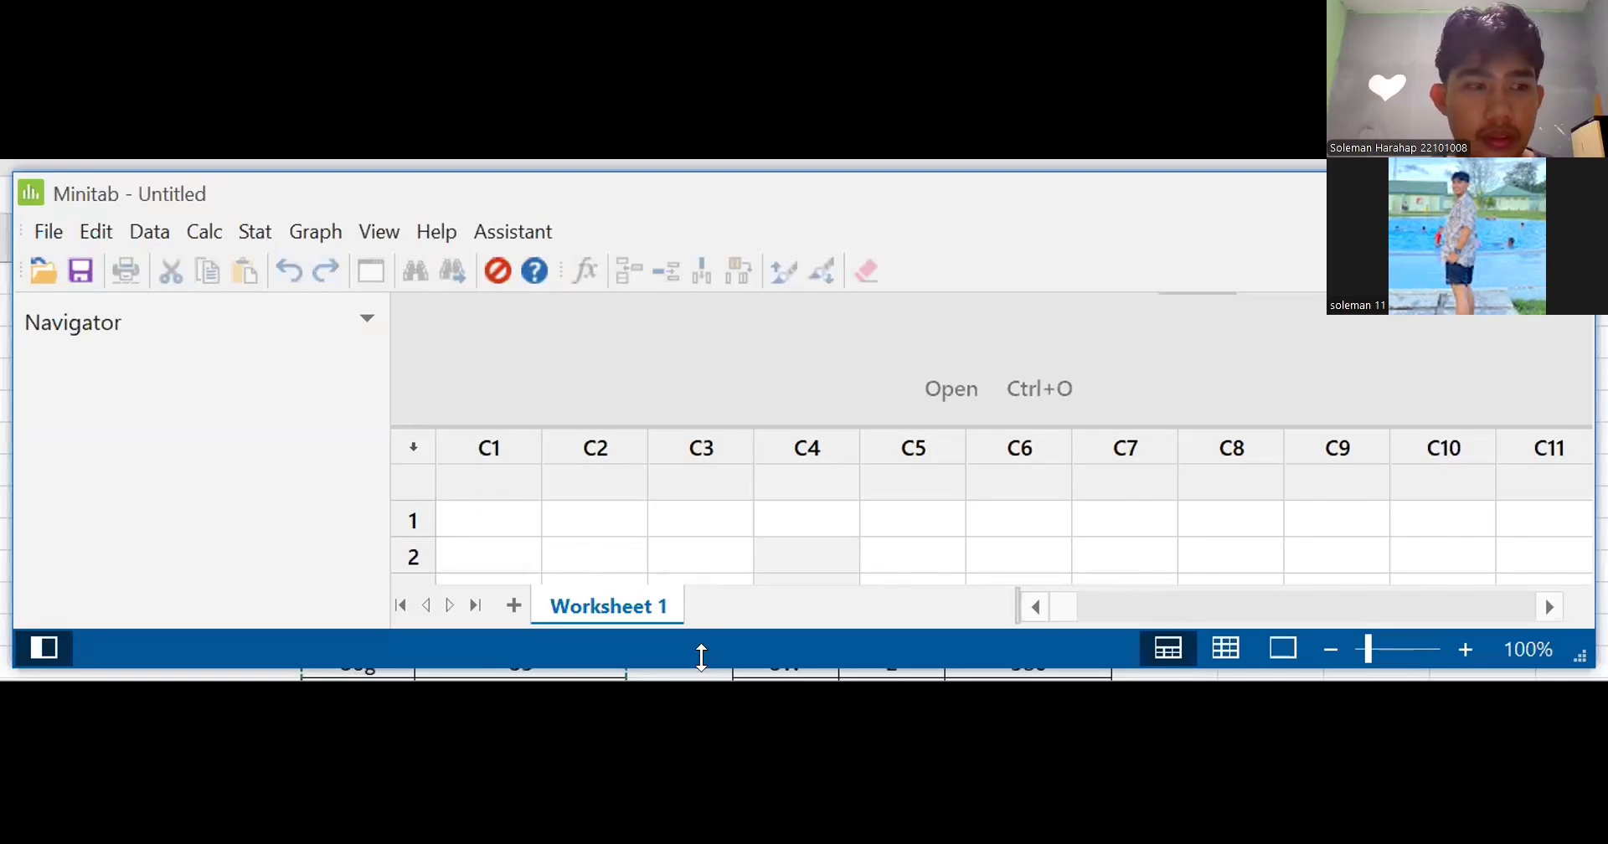
double_click(961, 184)
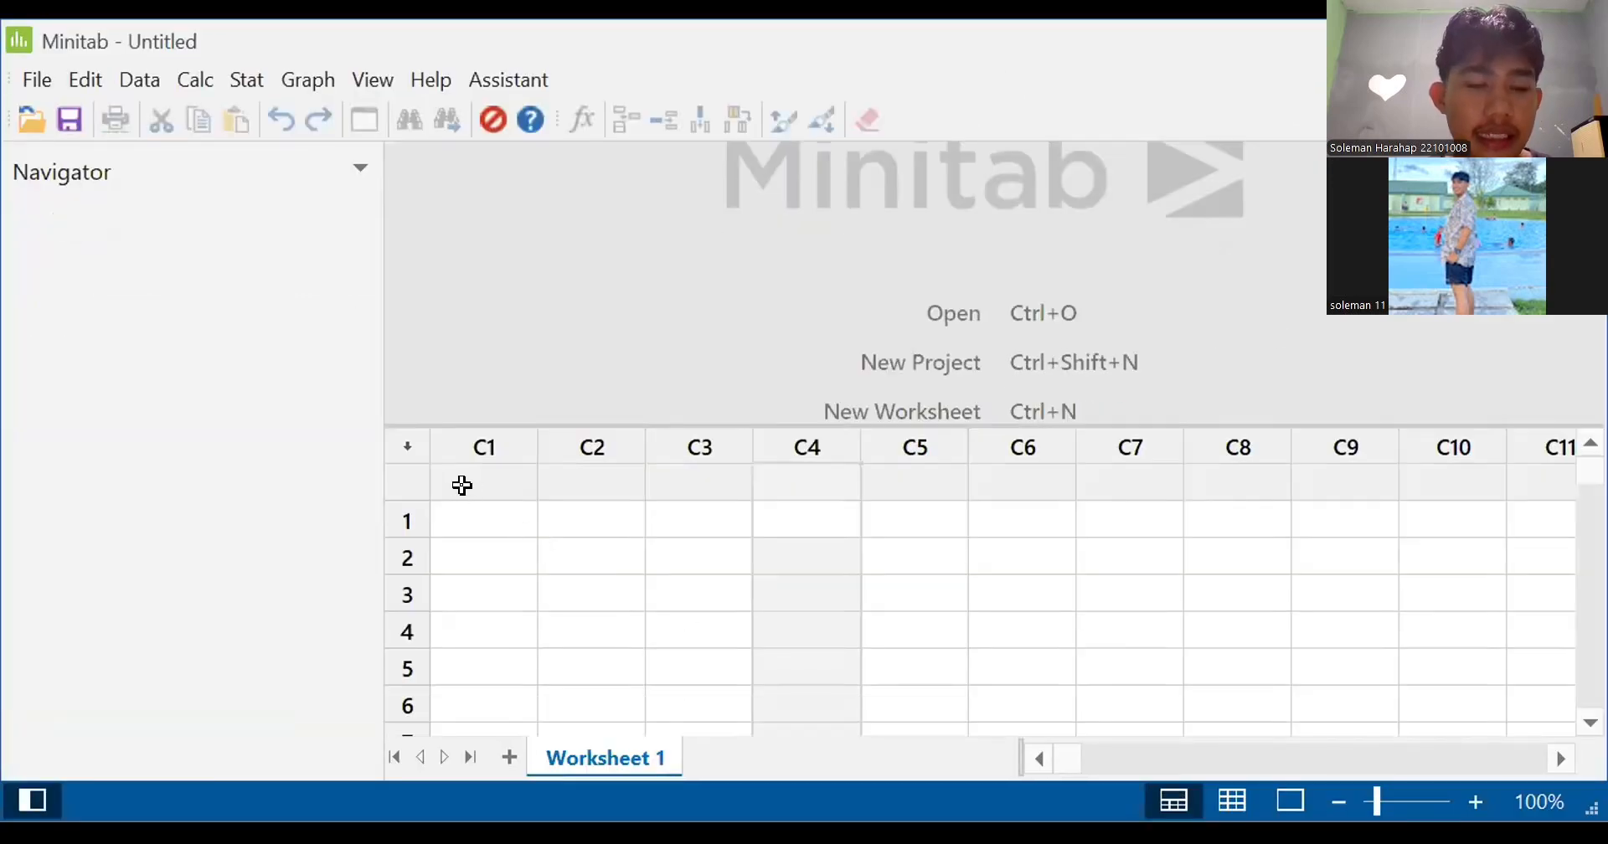
left_click(514, 498)
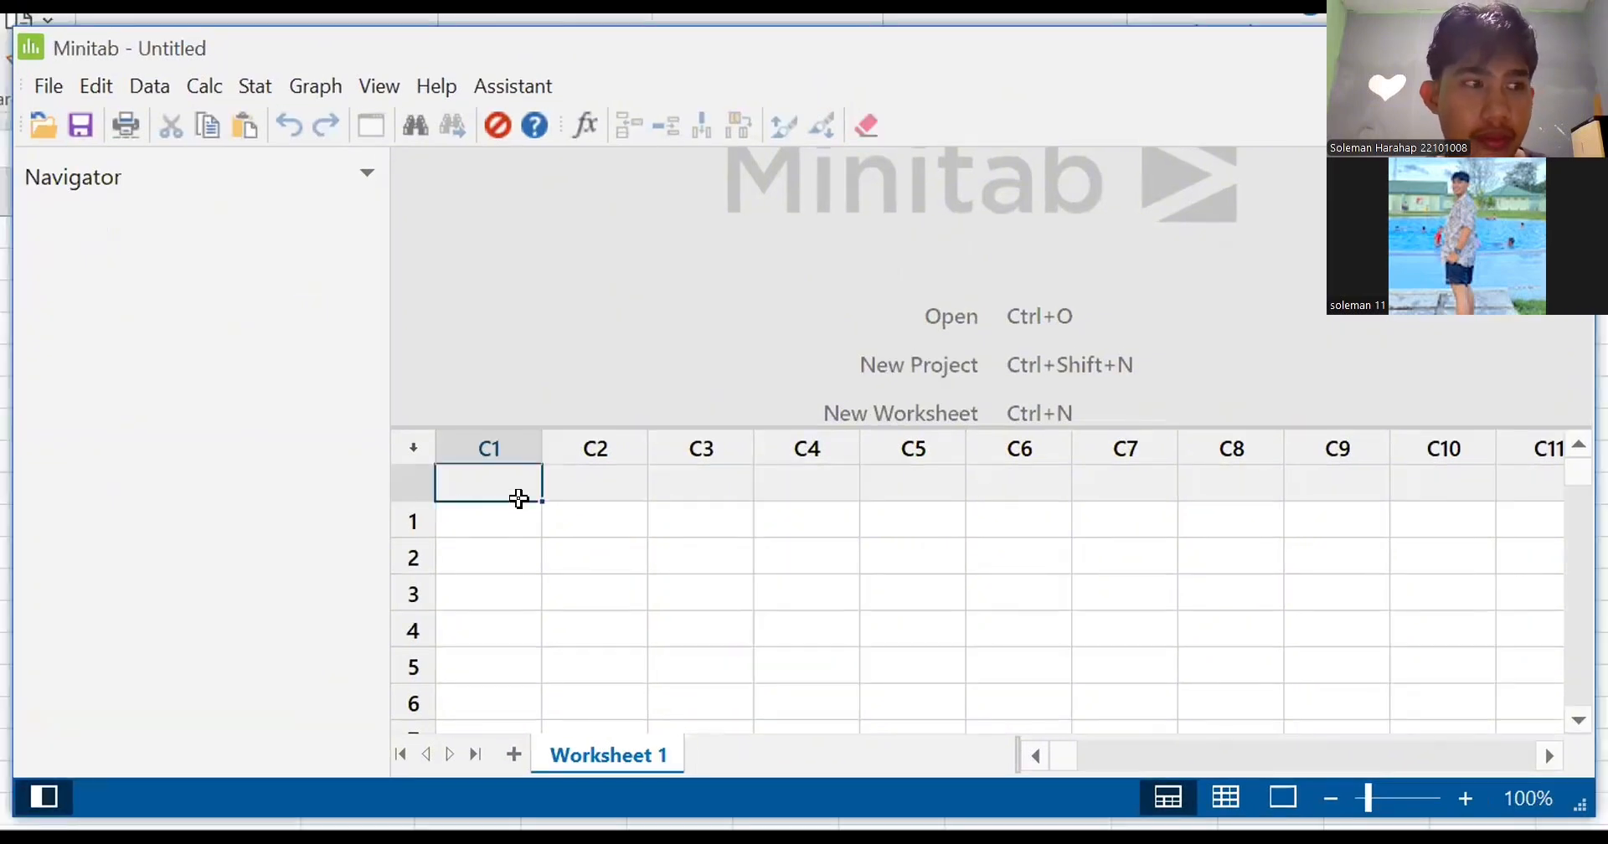
key("ctrl+v")
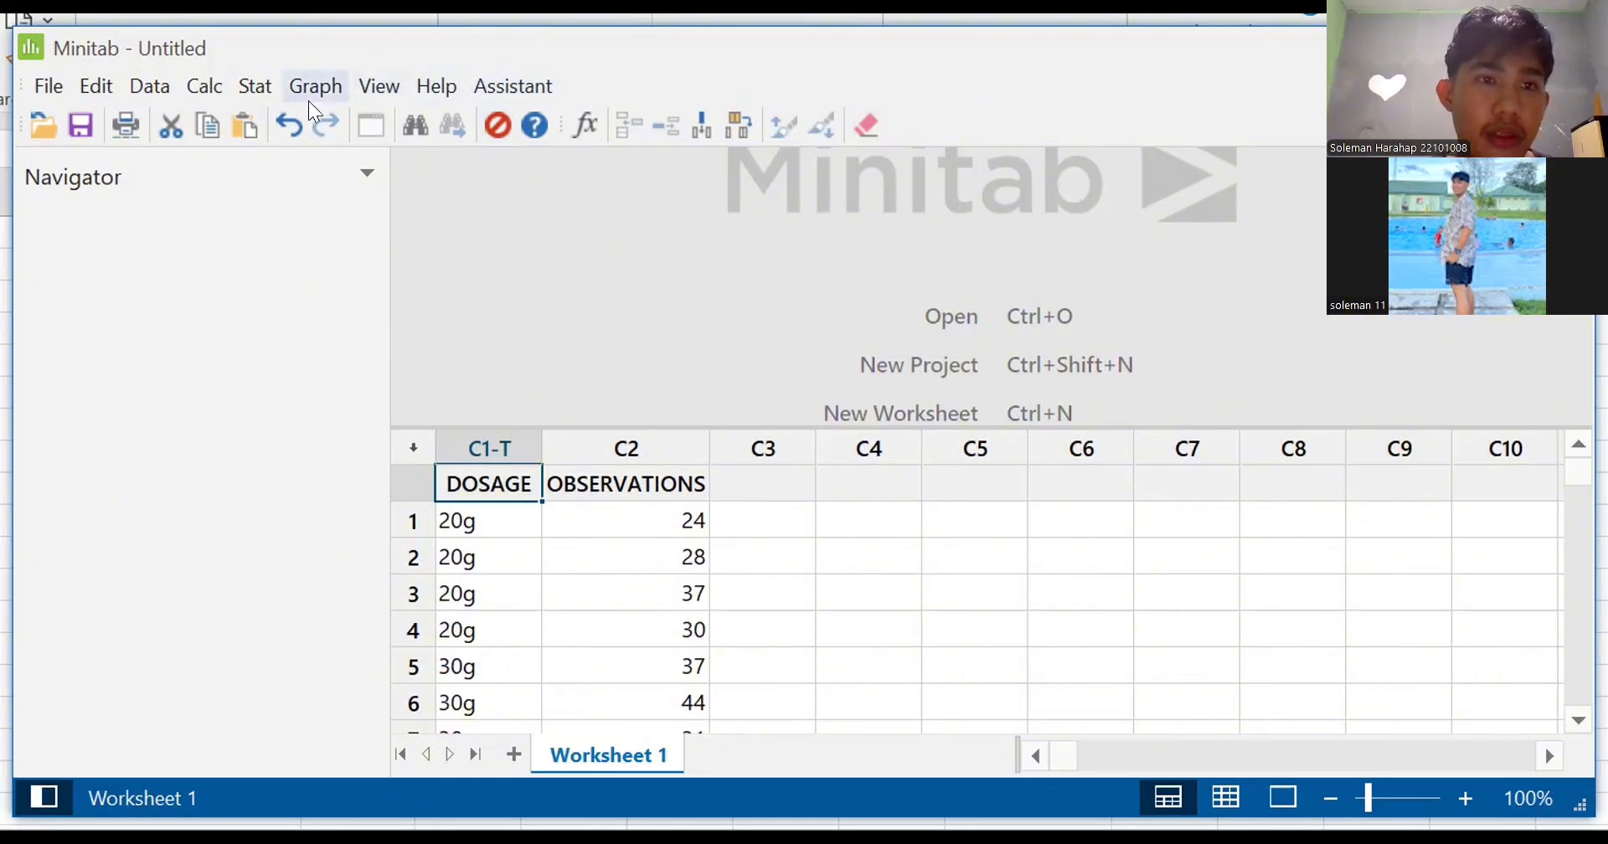
- Start a One-Way ANOVA with the response data in one column for all factor levels
left_click(254, 87)
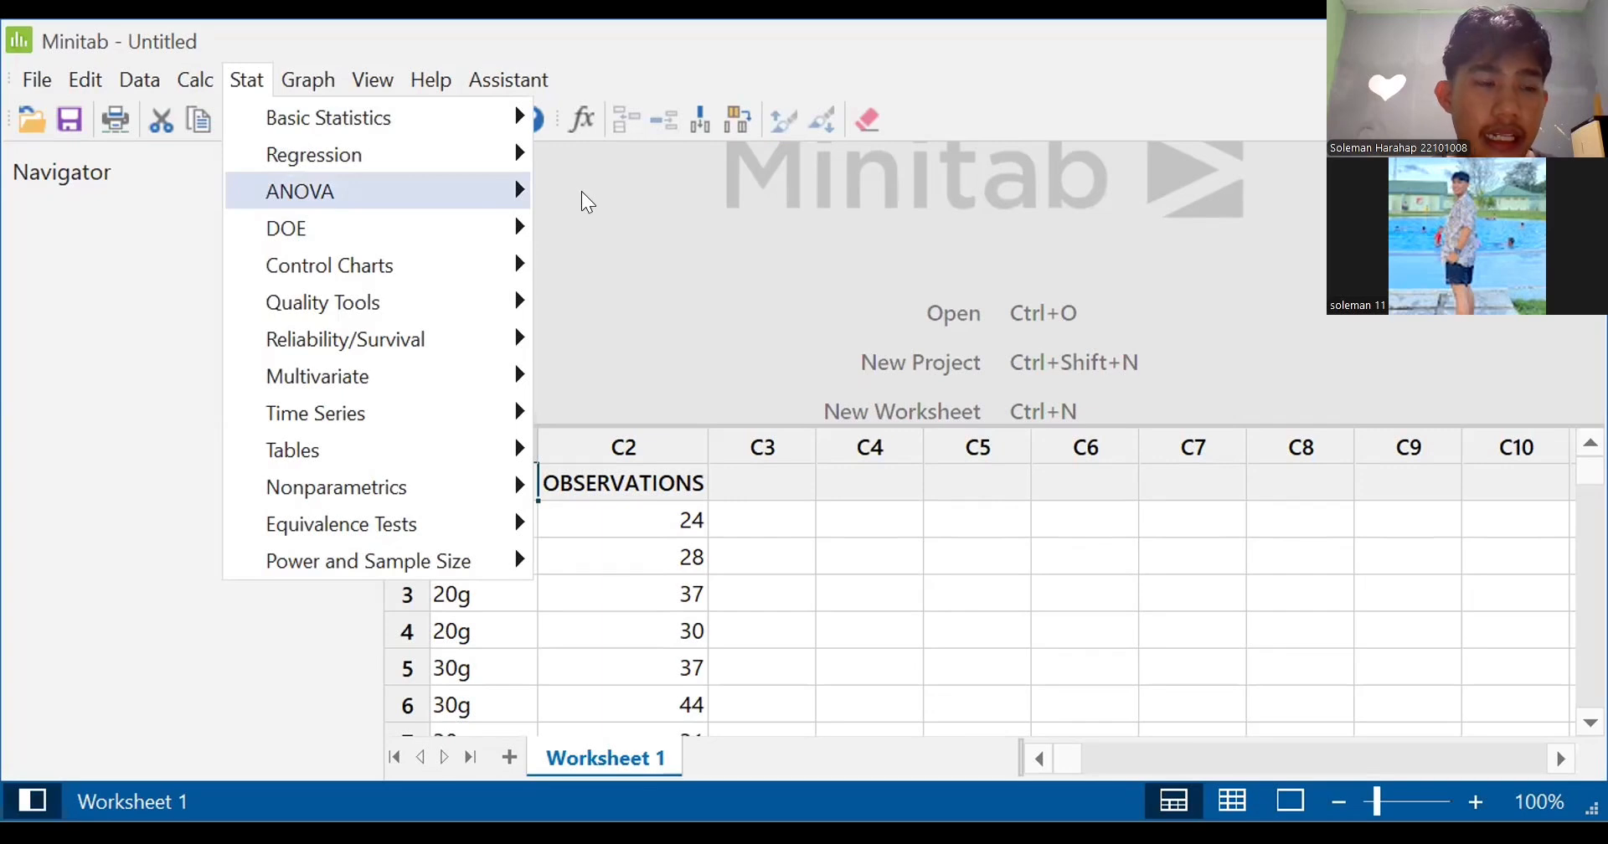
mouse_move(316, 201)
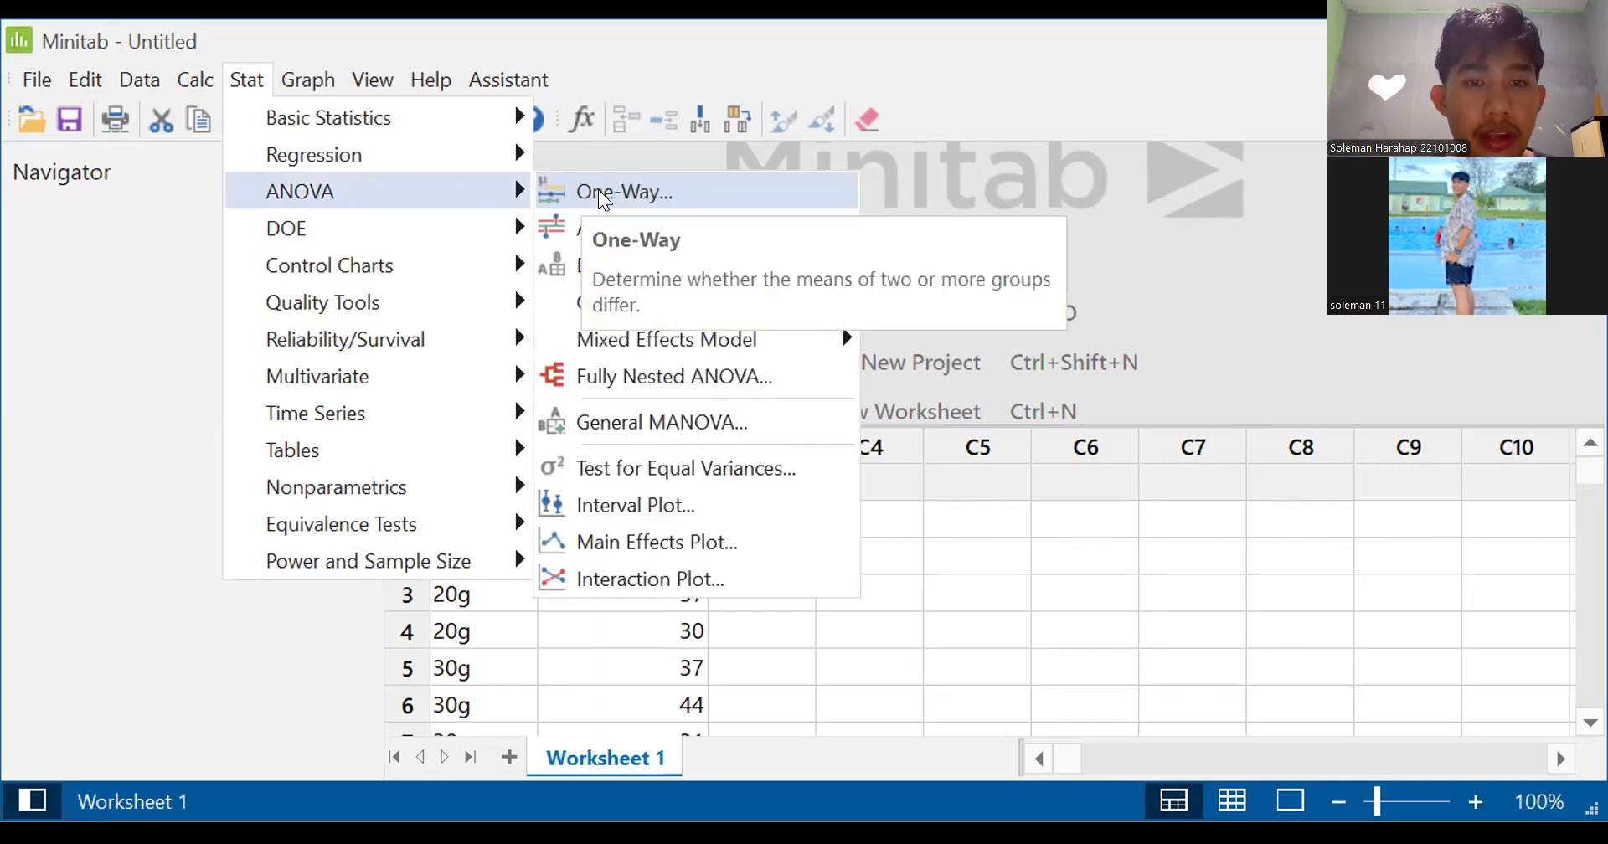
left_click(600, 194)
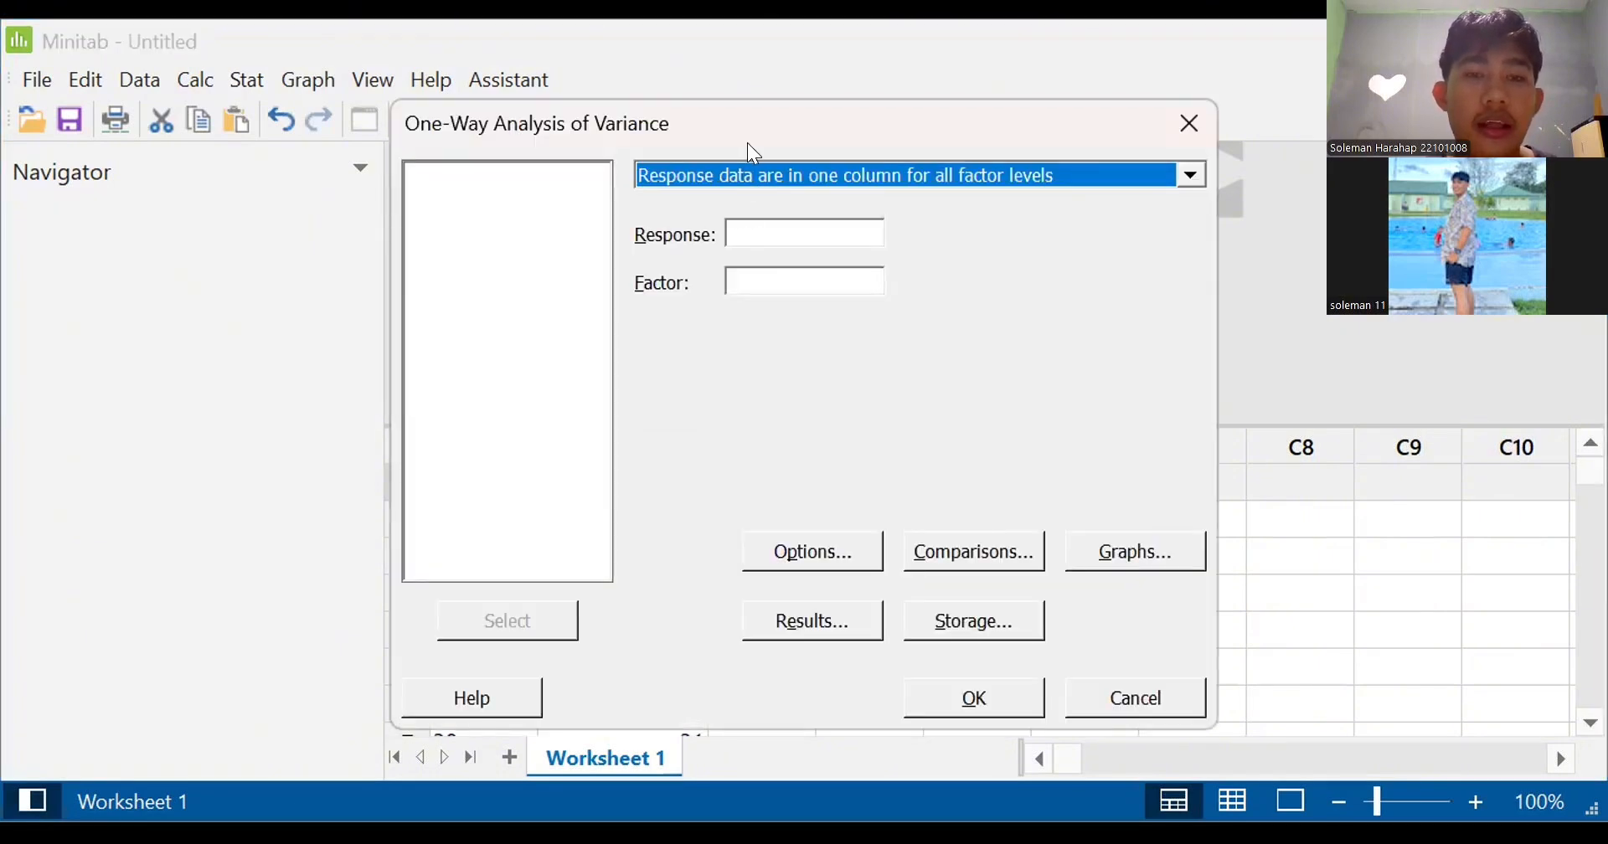
left_click(748, 172)
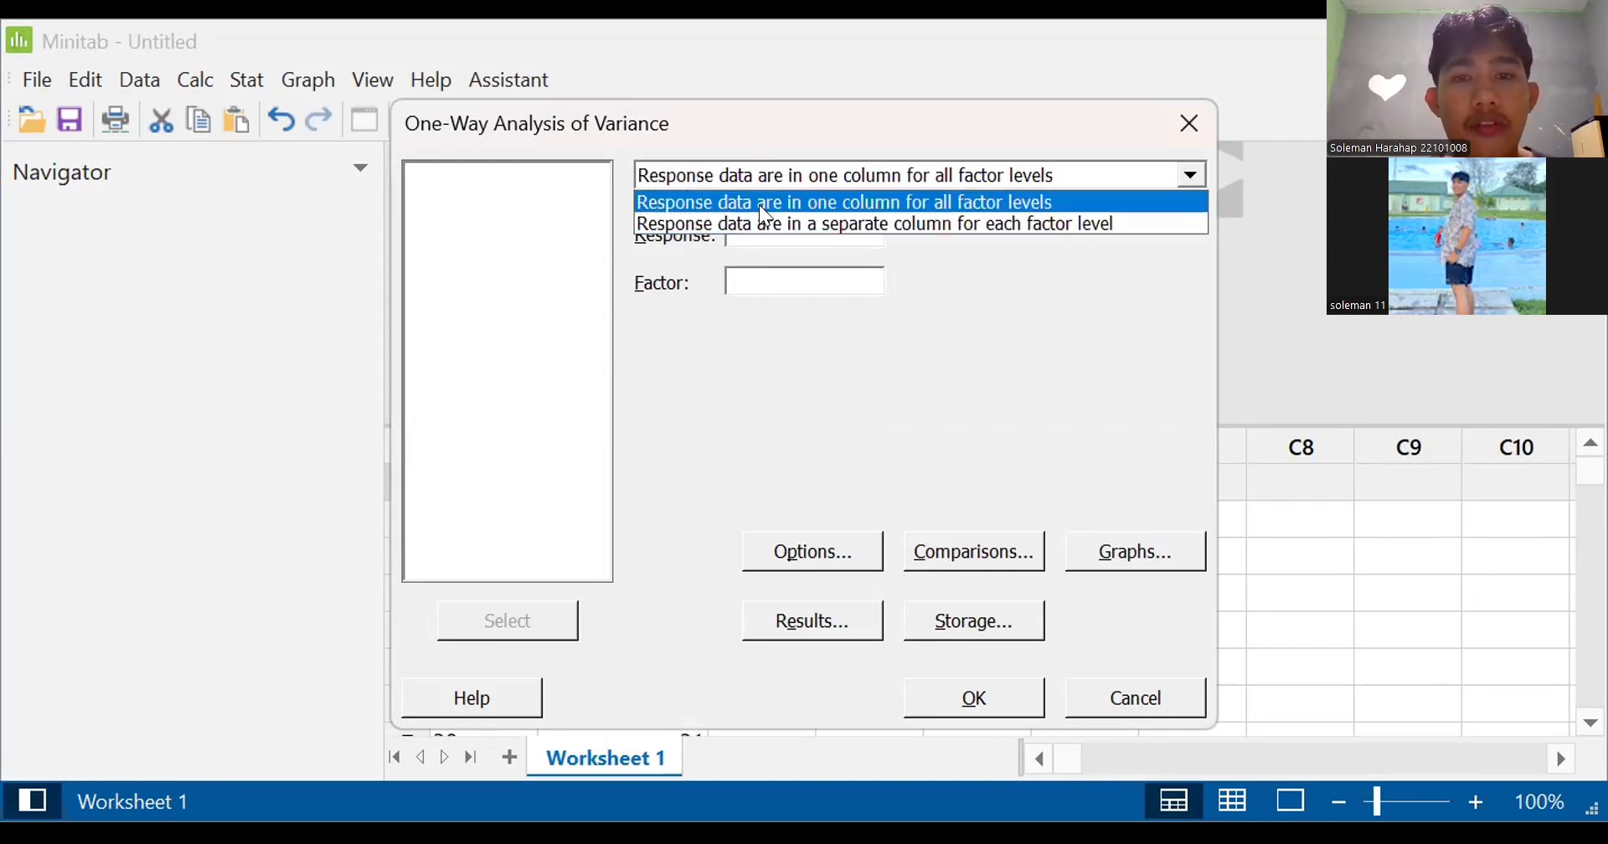
left_click(779, 201)
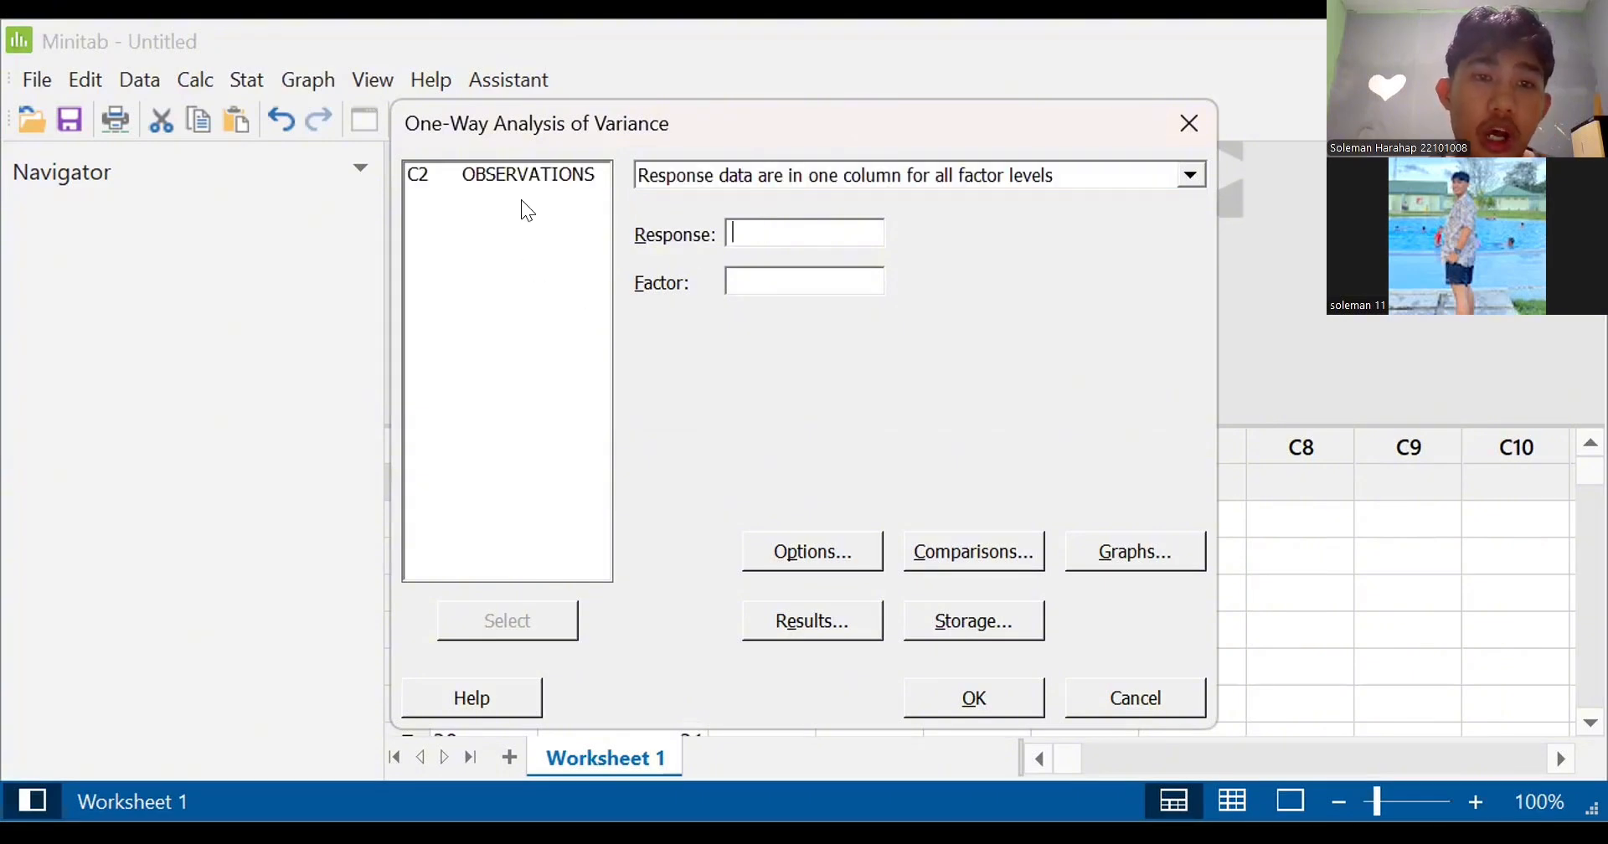
- Assign OBSERVATIONS as the response and DOSAGE as the factor of the analysis
left_click(525, 177)
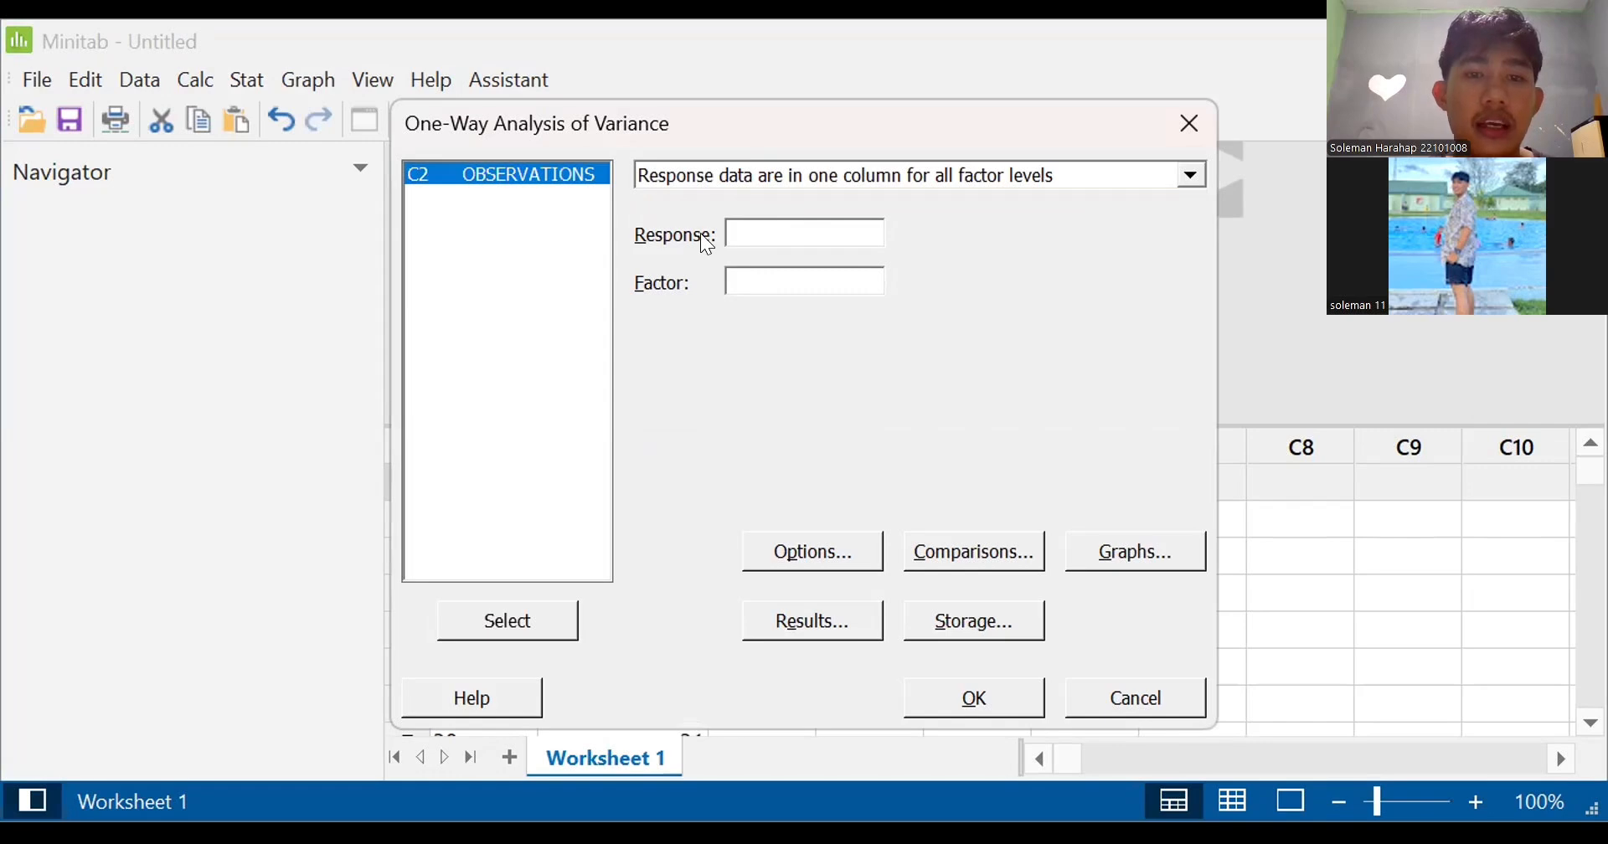
left_click(527, 615)
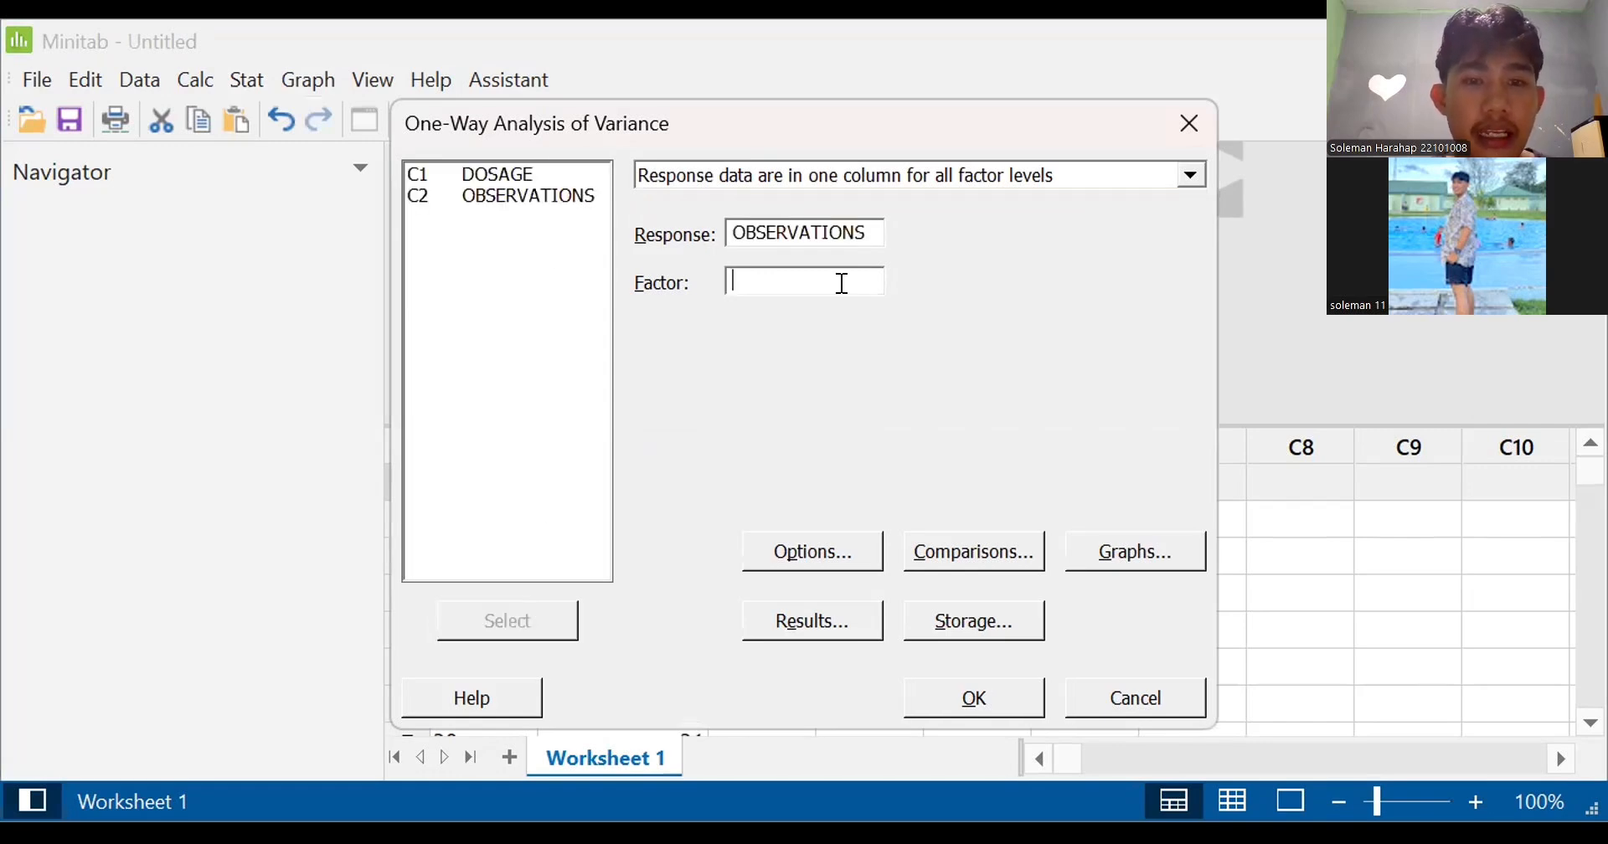
left_click(437, 172)
left_click(526, 611)
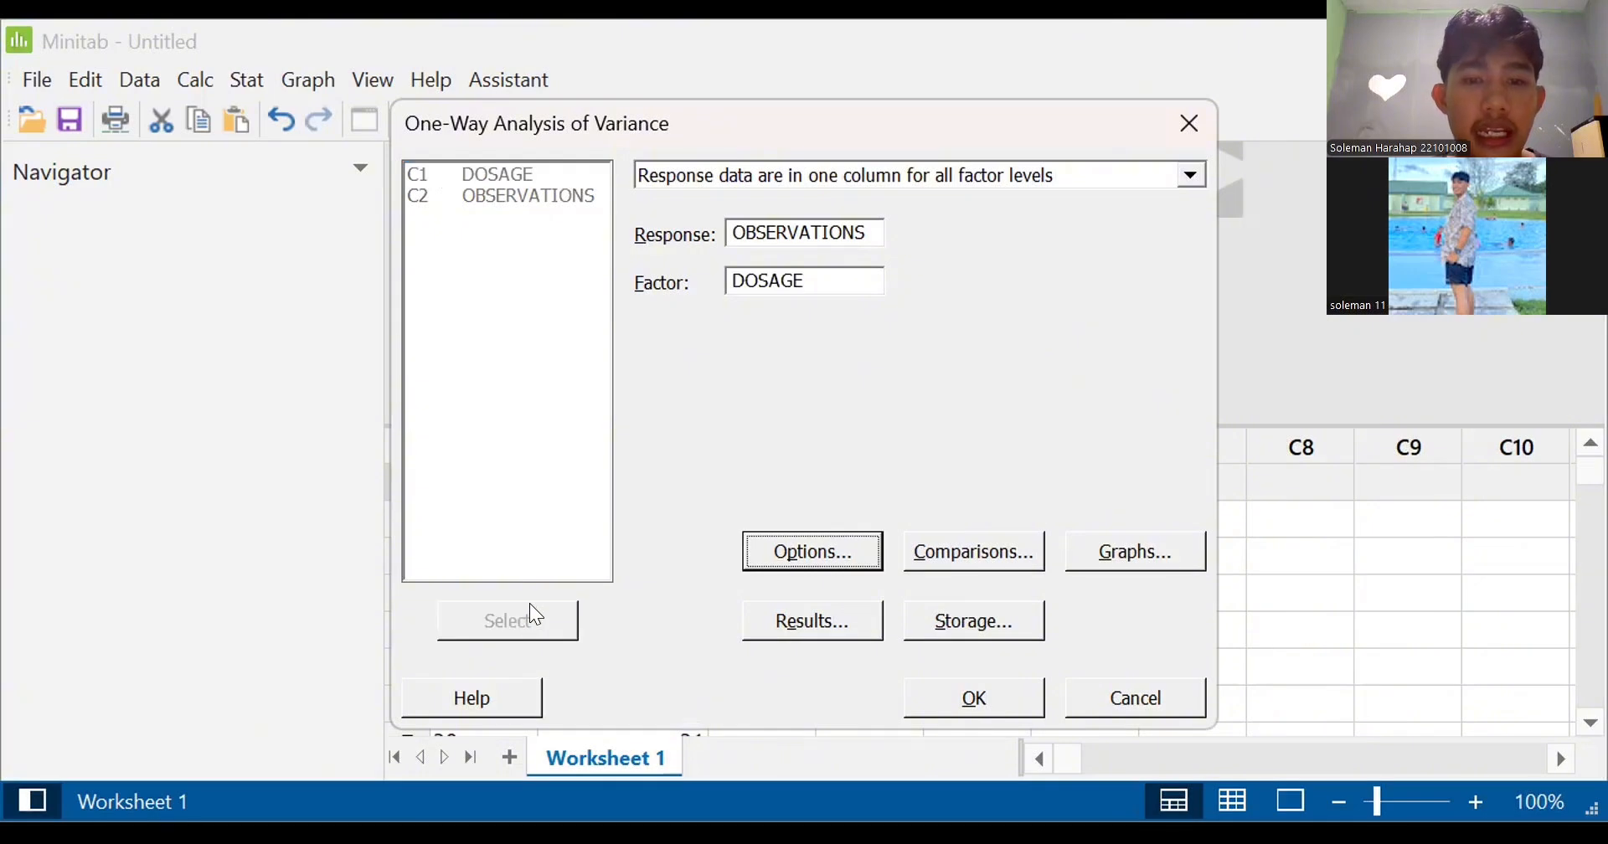
- Add Tests to the comparison results of the One-Way ANOVA, keeping the error rate at 5
left_click(851, 551)
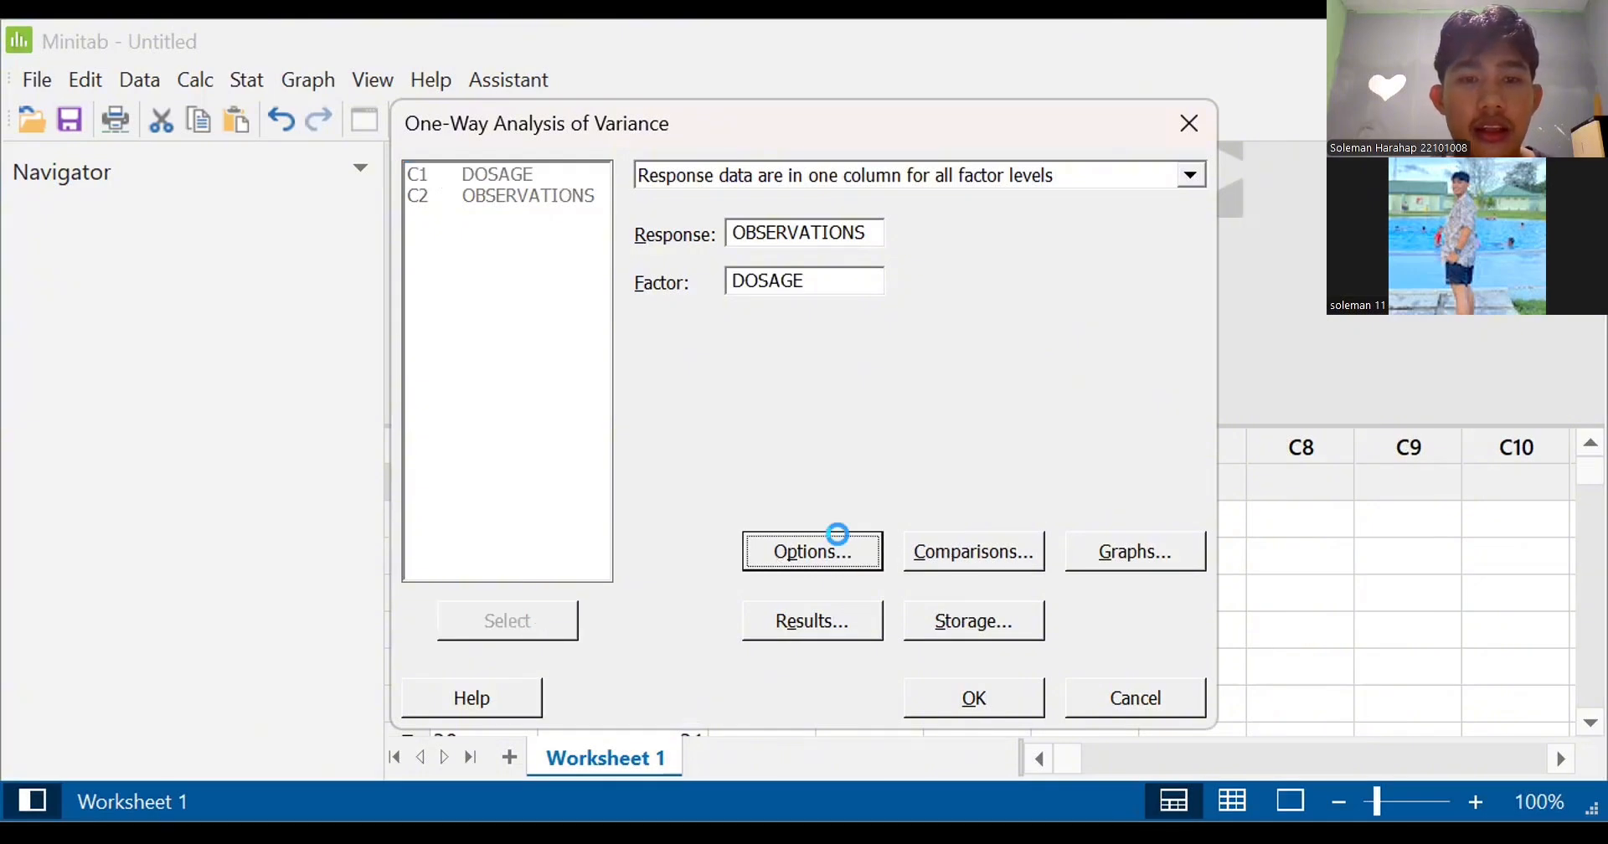
left_click(958, 545)
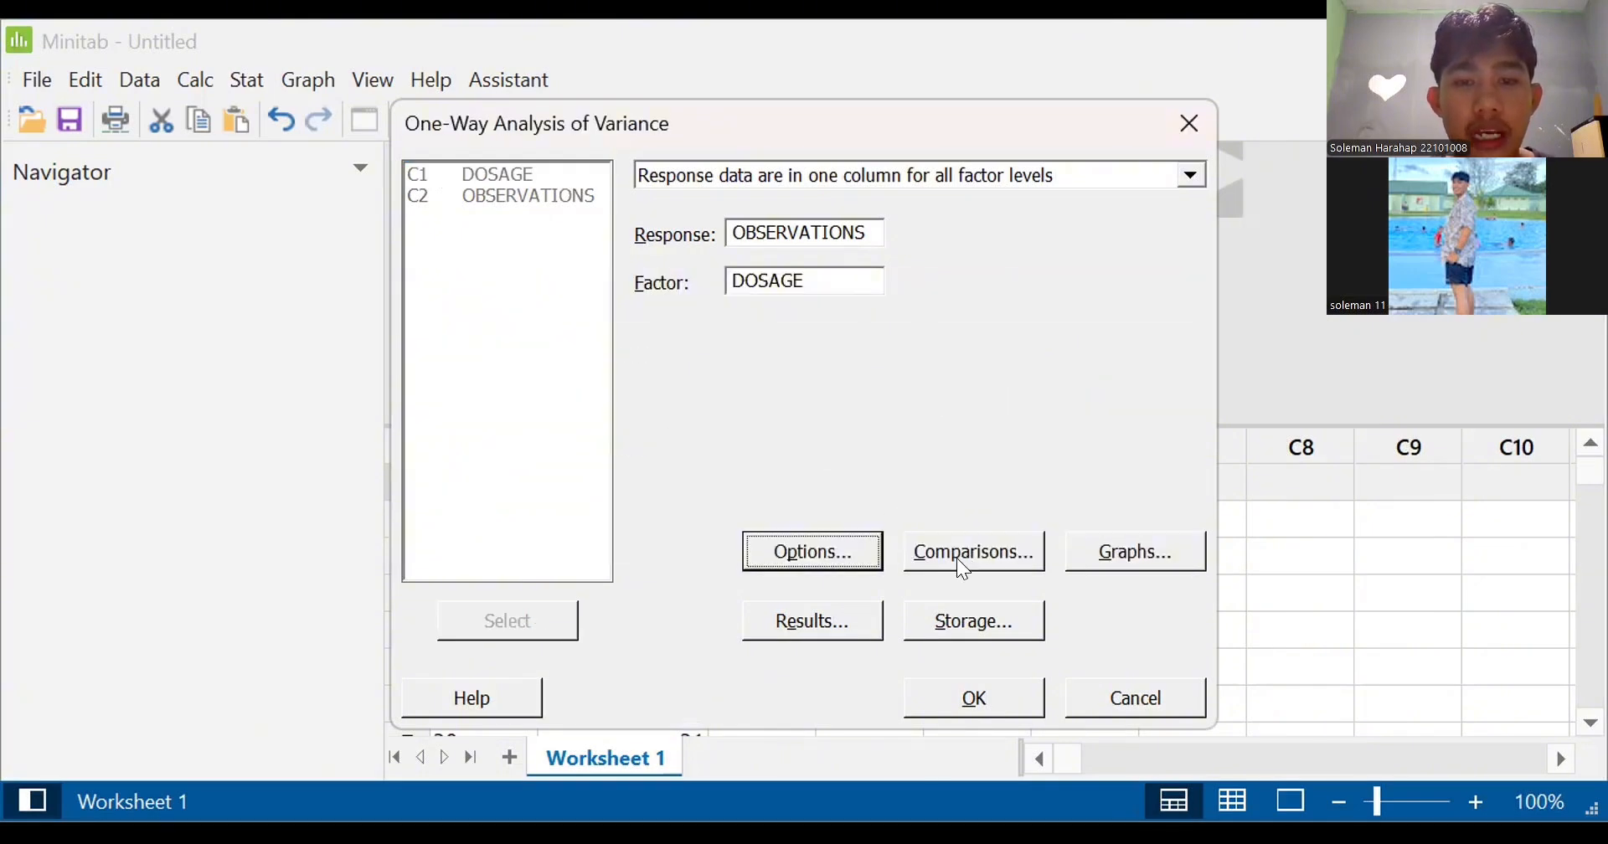
left_click(957, 559)
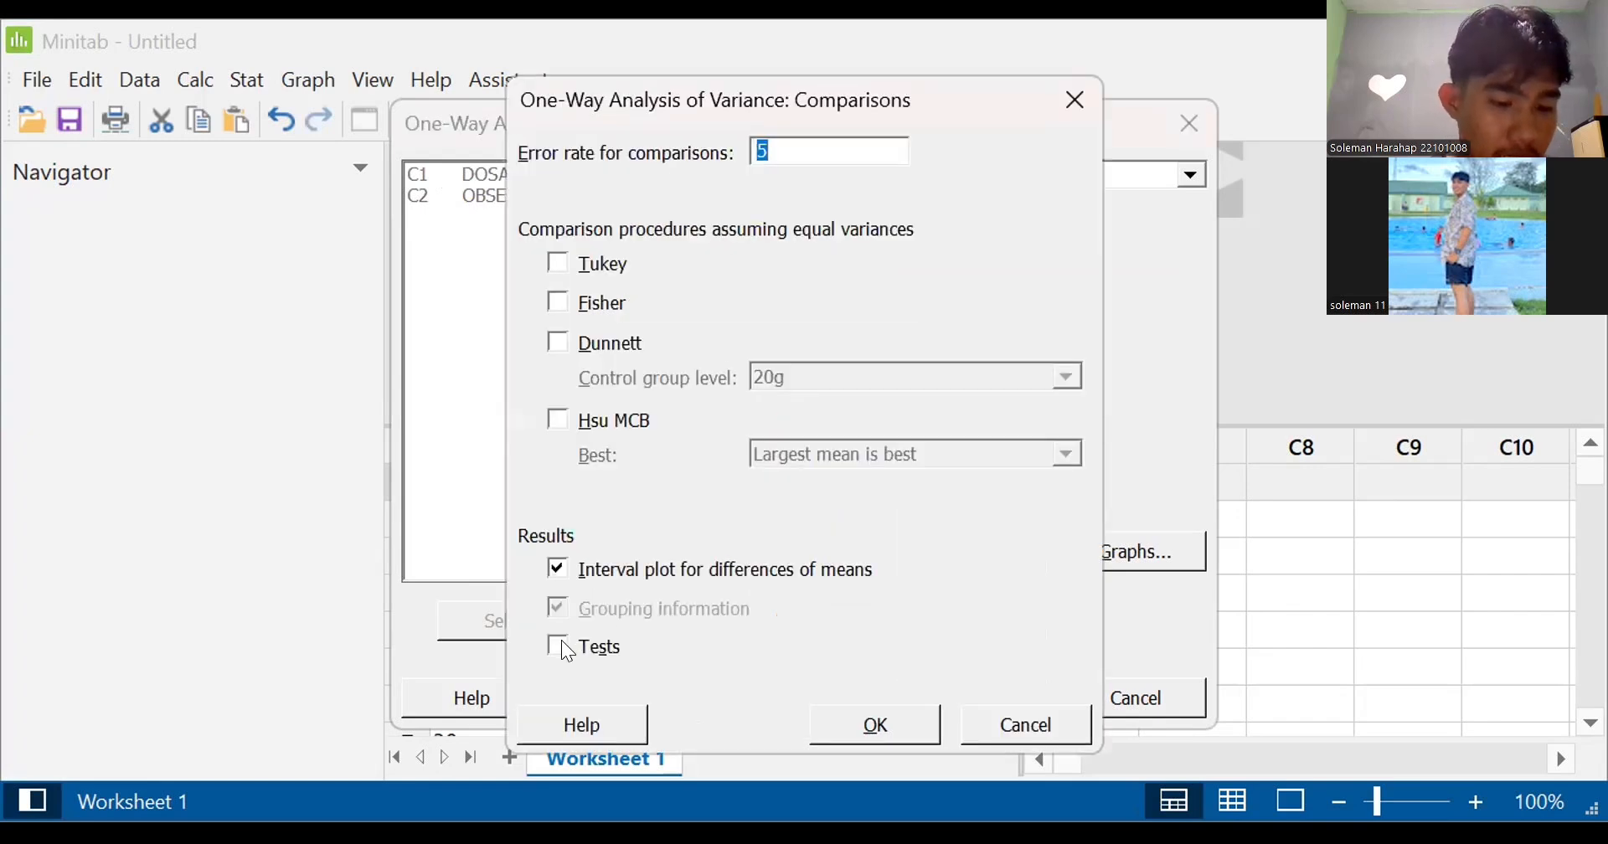
left_click(597, 641)
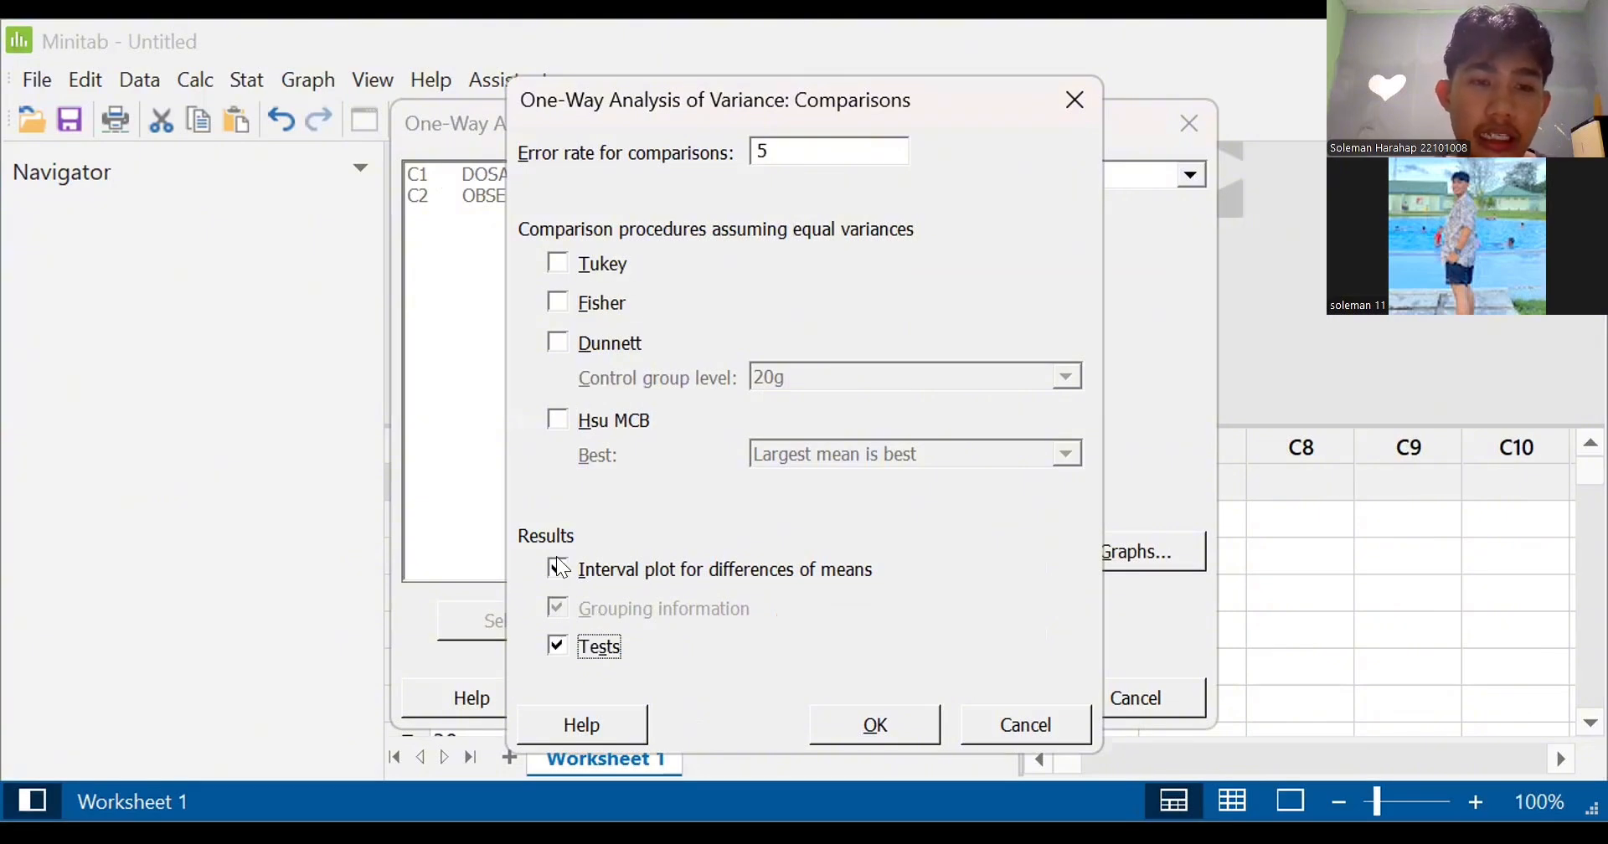
left_click(877, 727)
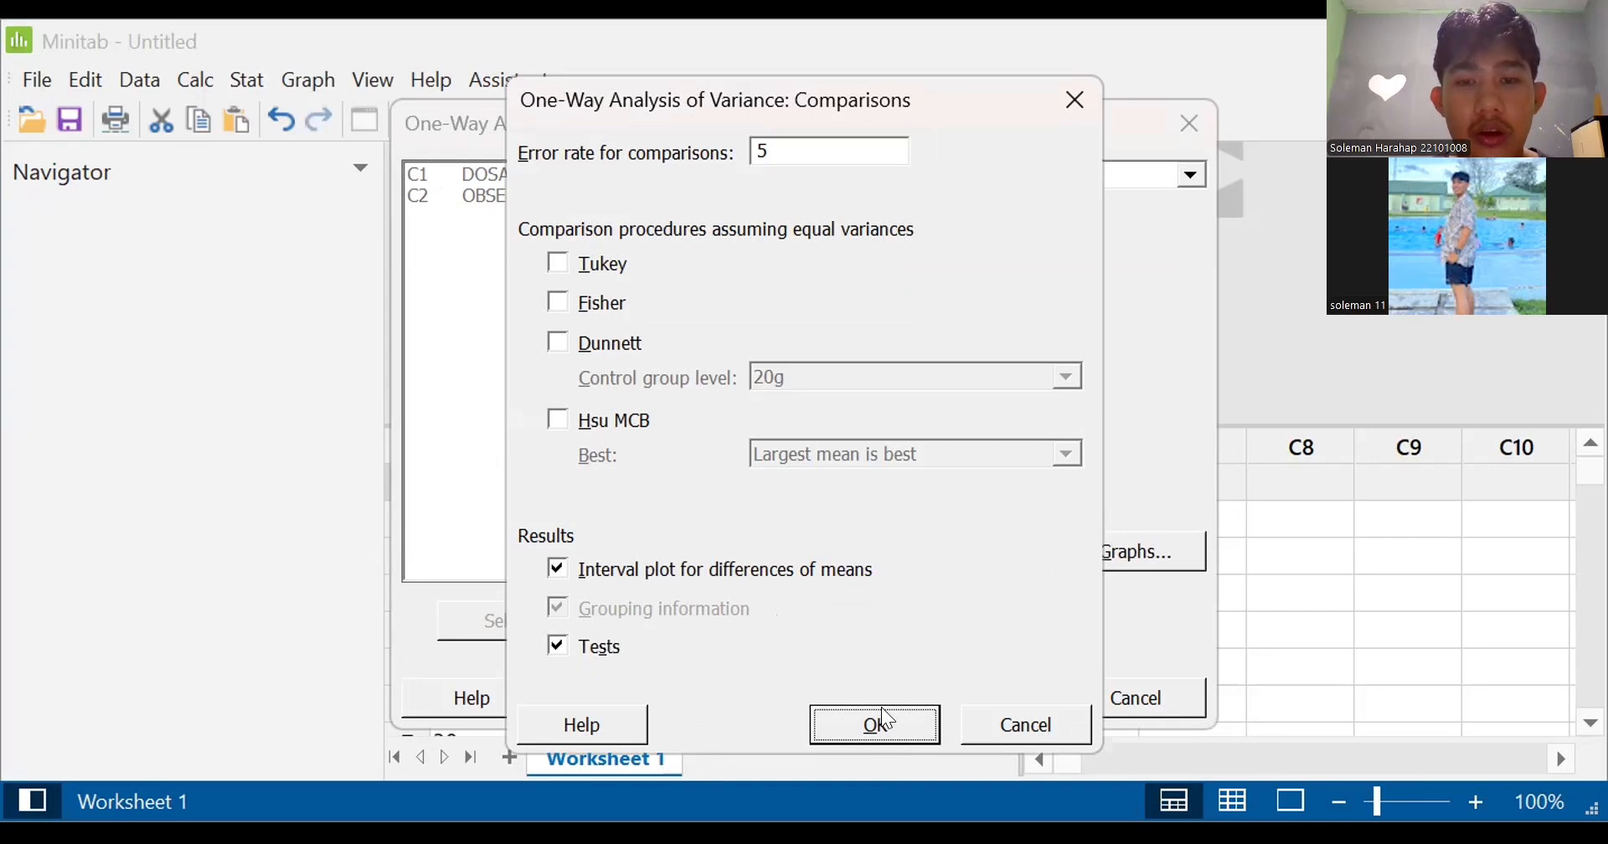
- Set the residual plots to Four in one, keeping the interval plot of the data
left_click(1098, 549)
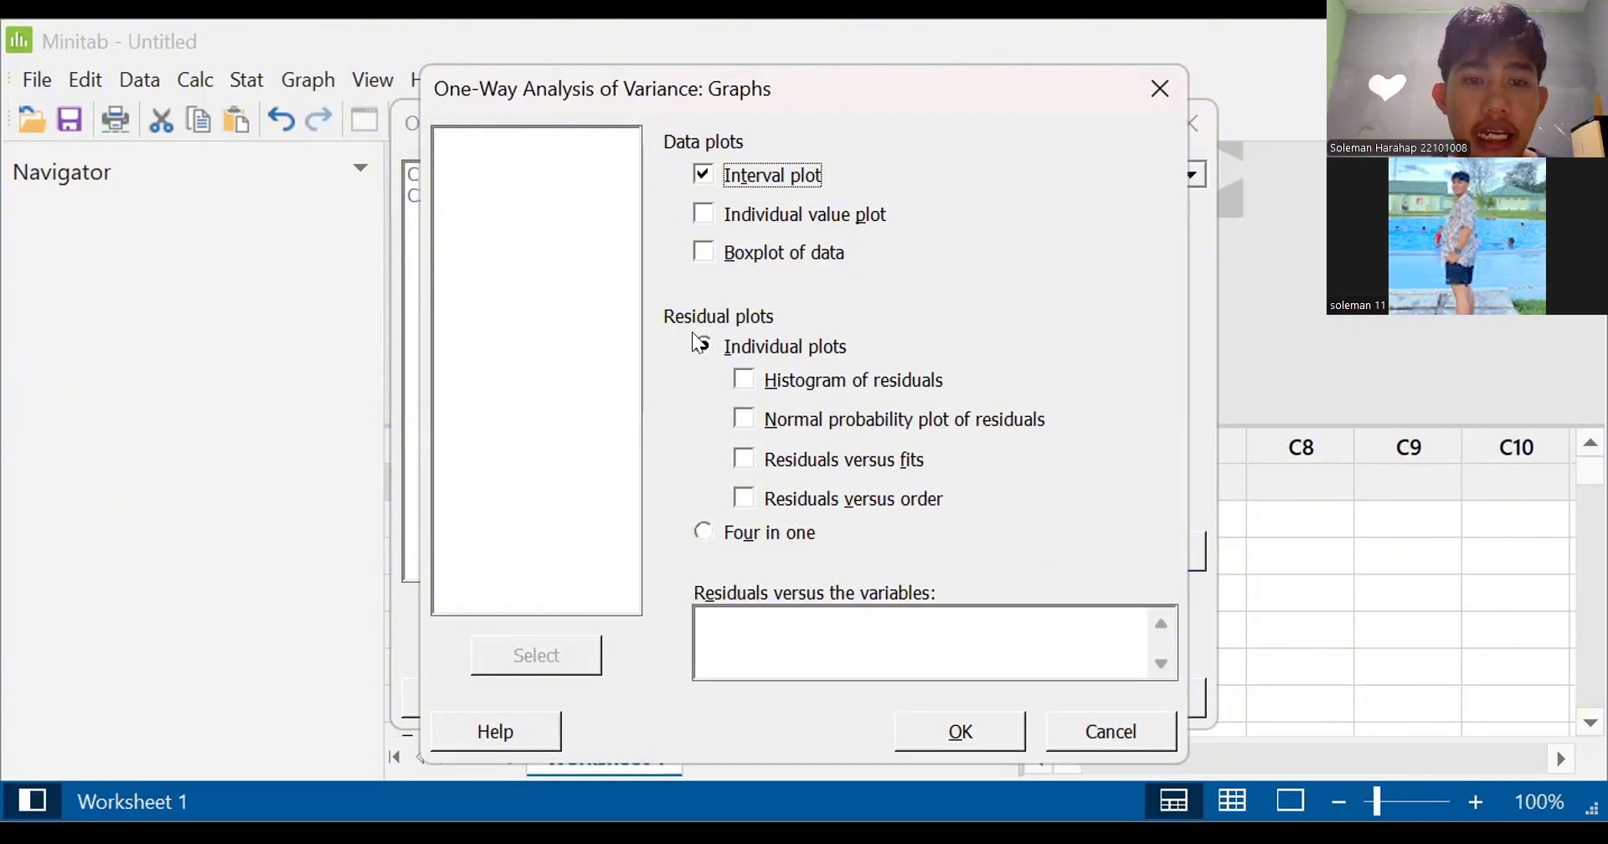
left_click(707, 530)
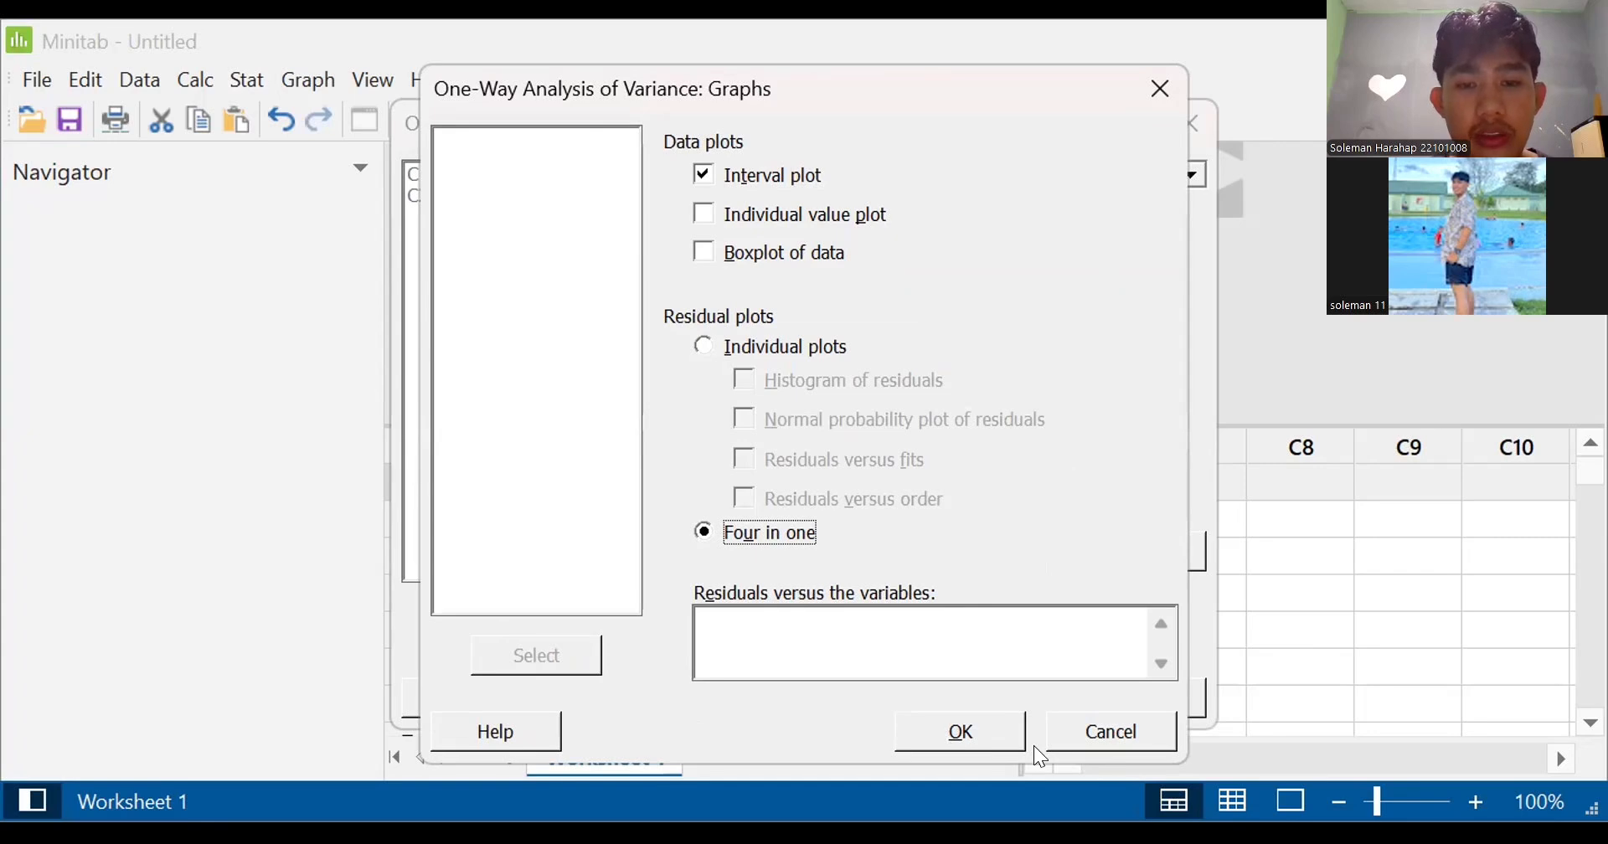
left_click(962, 732)
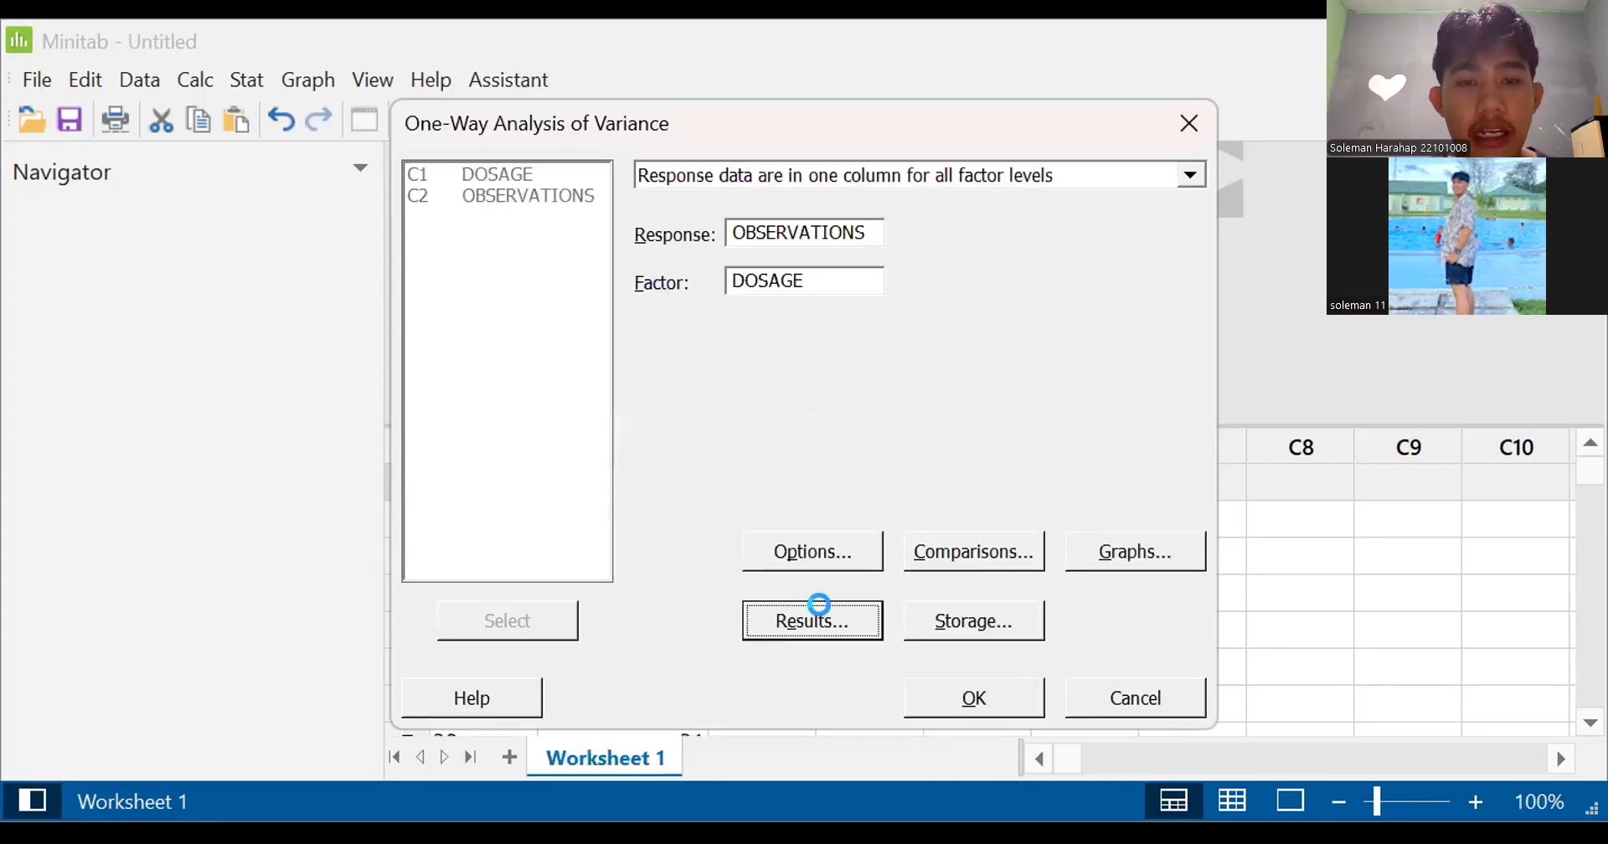
- Keep the simple result tables, store the fits and residuals in the worksheet, and run the One-Way ANOVA
left_click(819, 603)
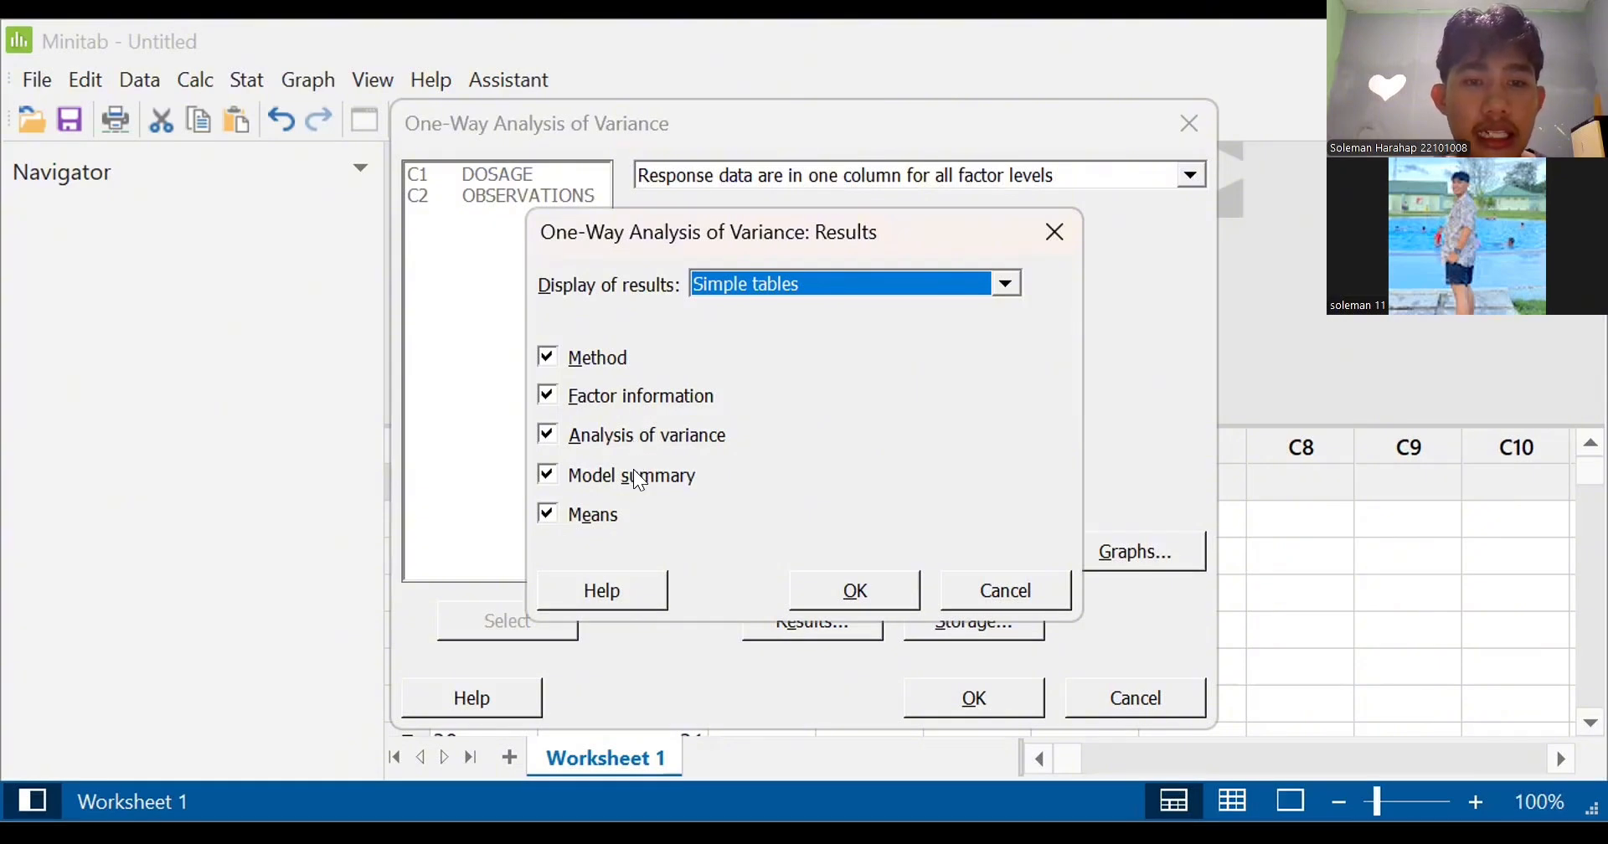
left_click(816, 595)
left_click(993, 627)
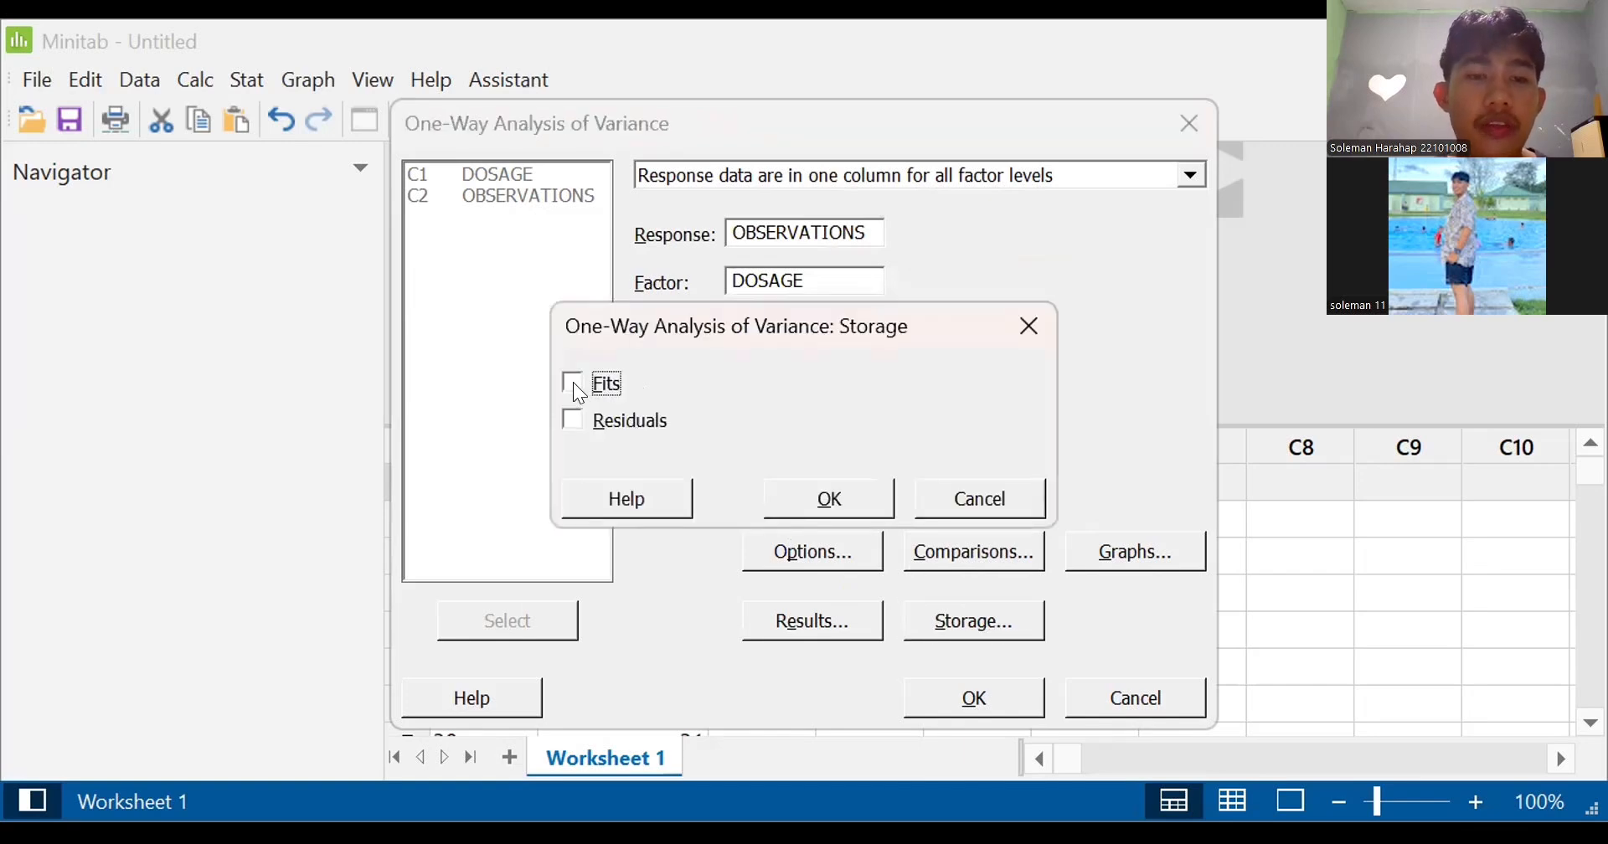
left_click(576, 420)
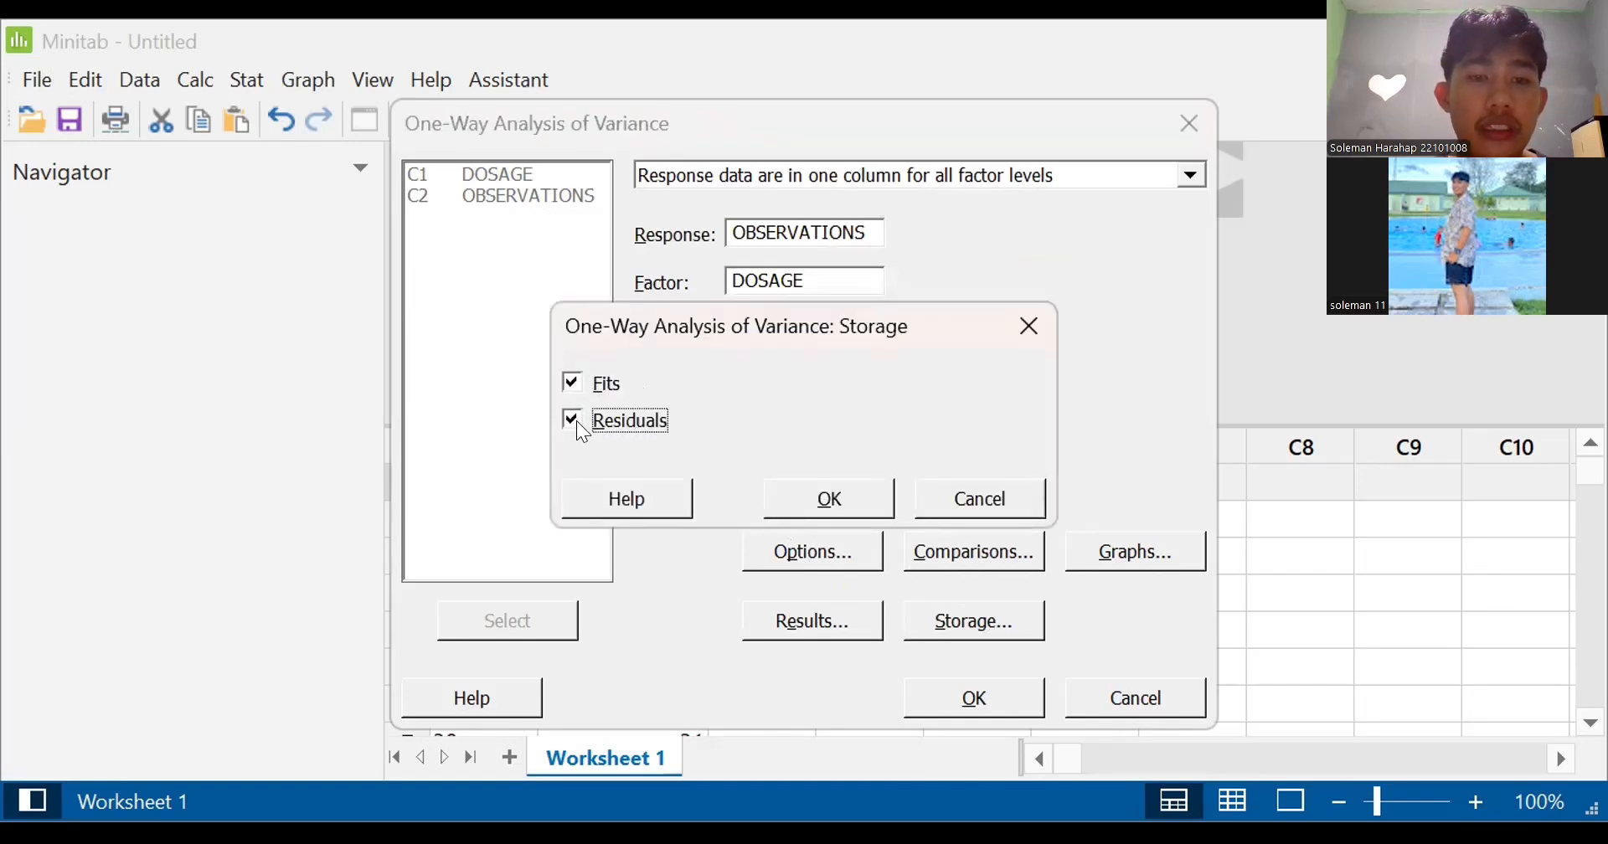
left_click(797, 494)
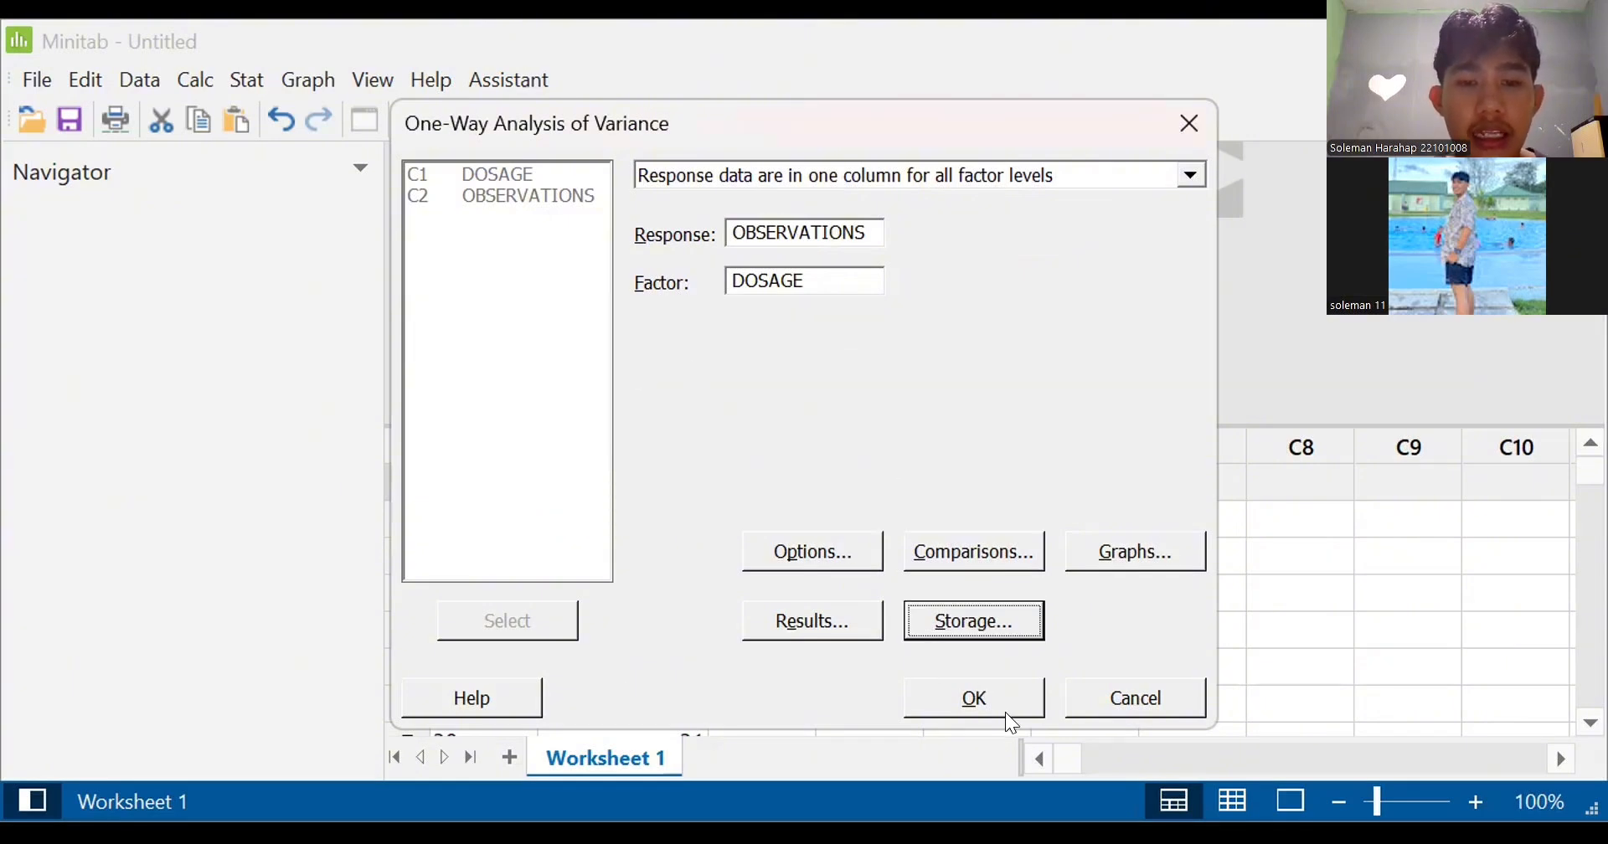
left_click(990, 692)
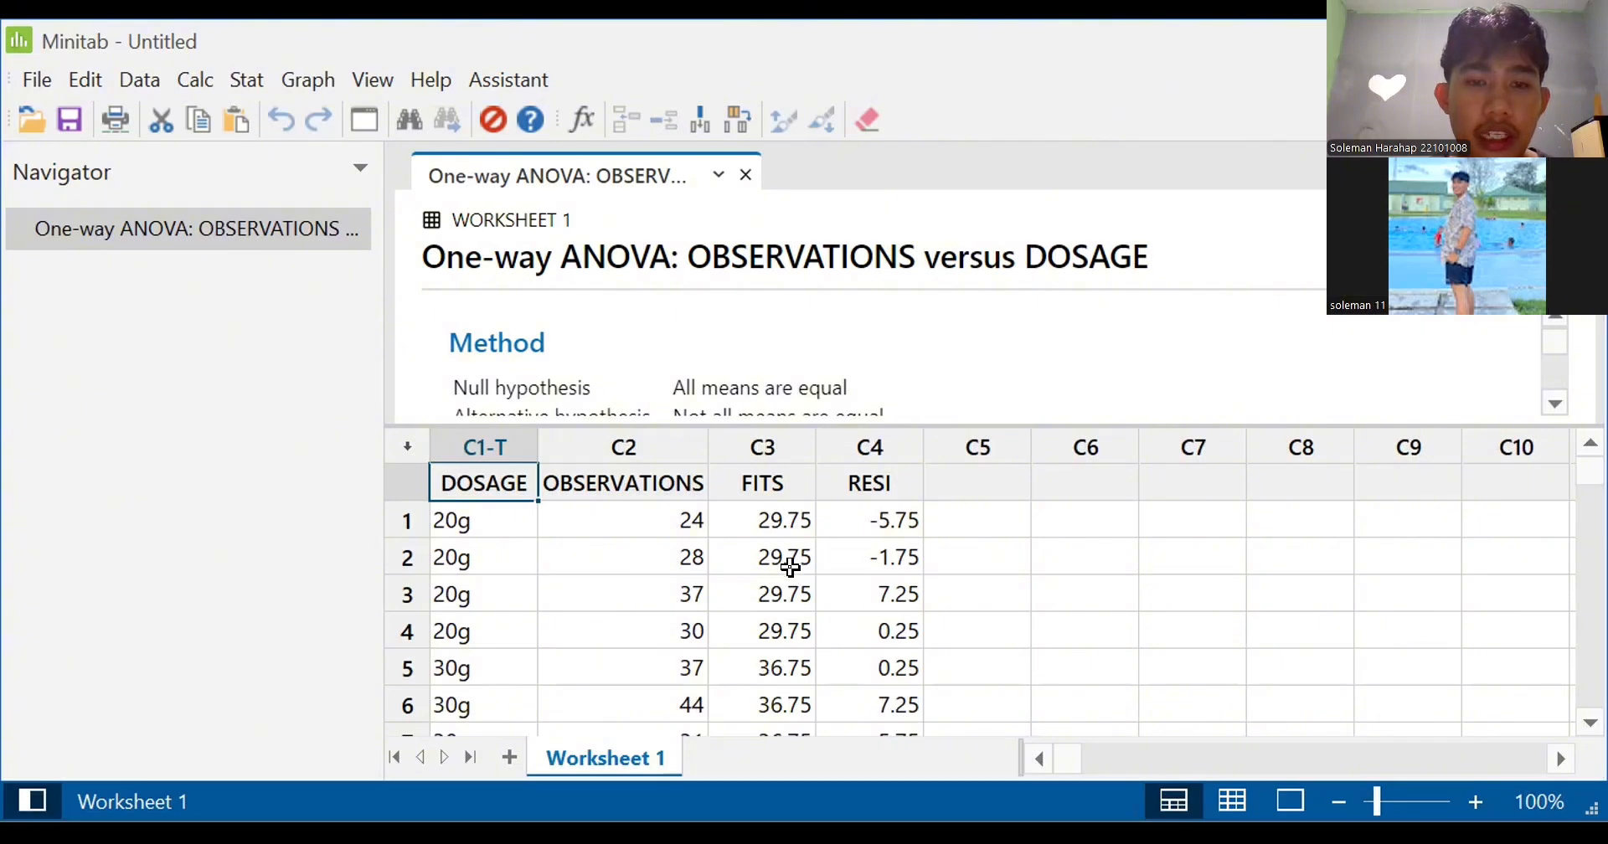
- Enlarge the output area and examine the variance and model summary tables, the interval plot and the residual plots
left_click(864, 421)
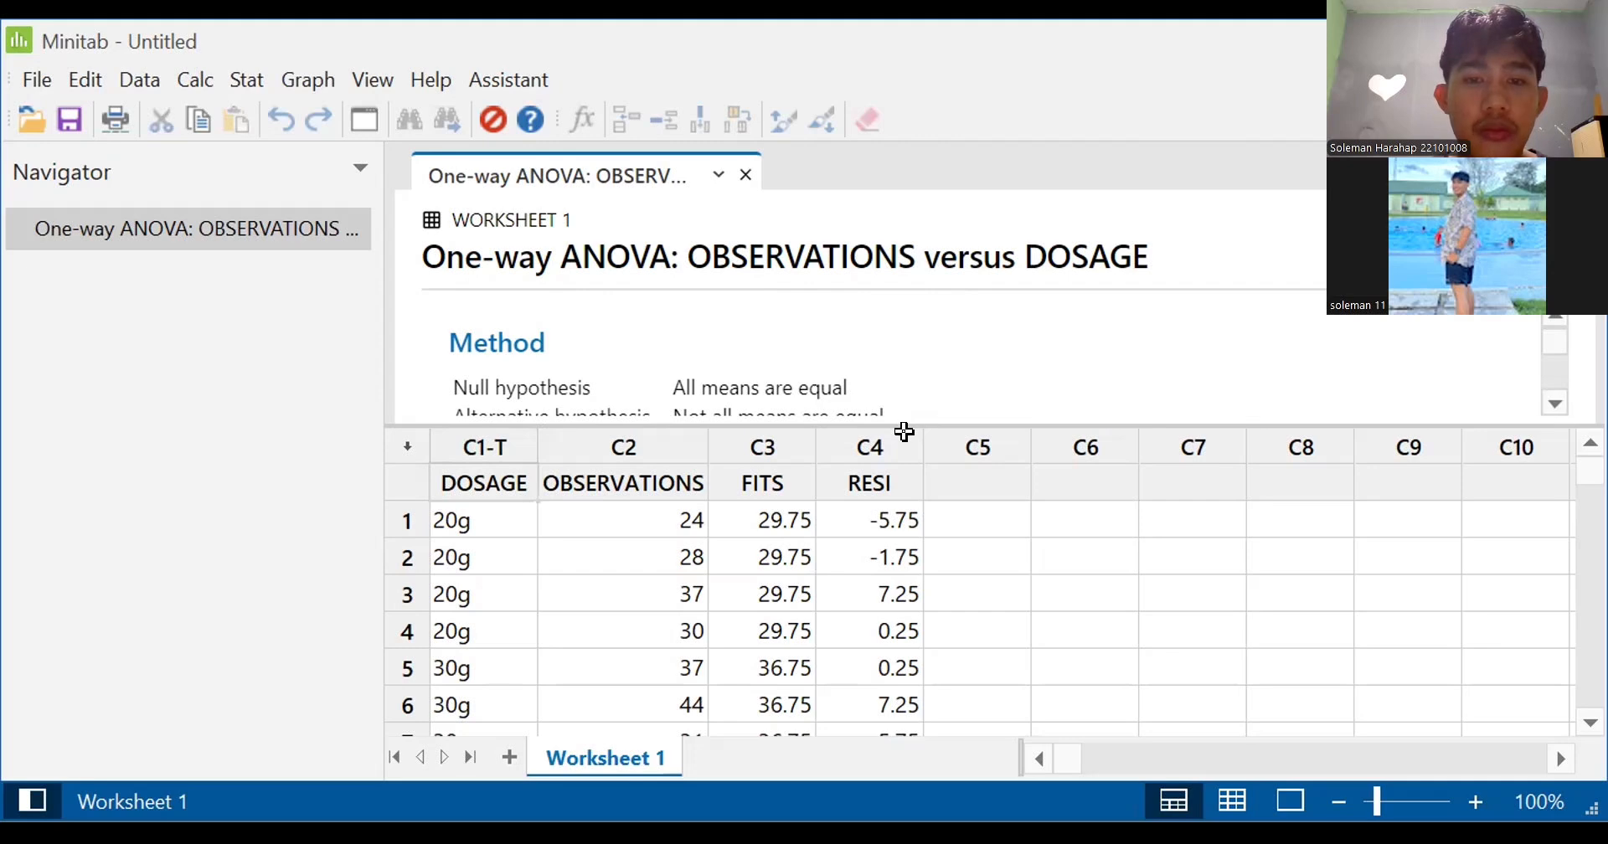
left_click_drag(905, 416, 821, 577)
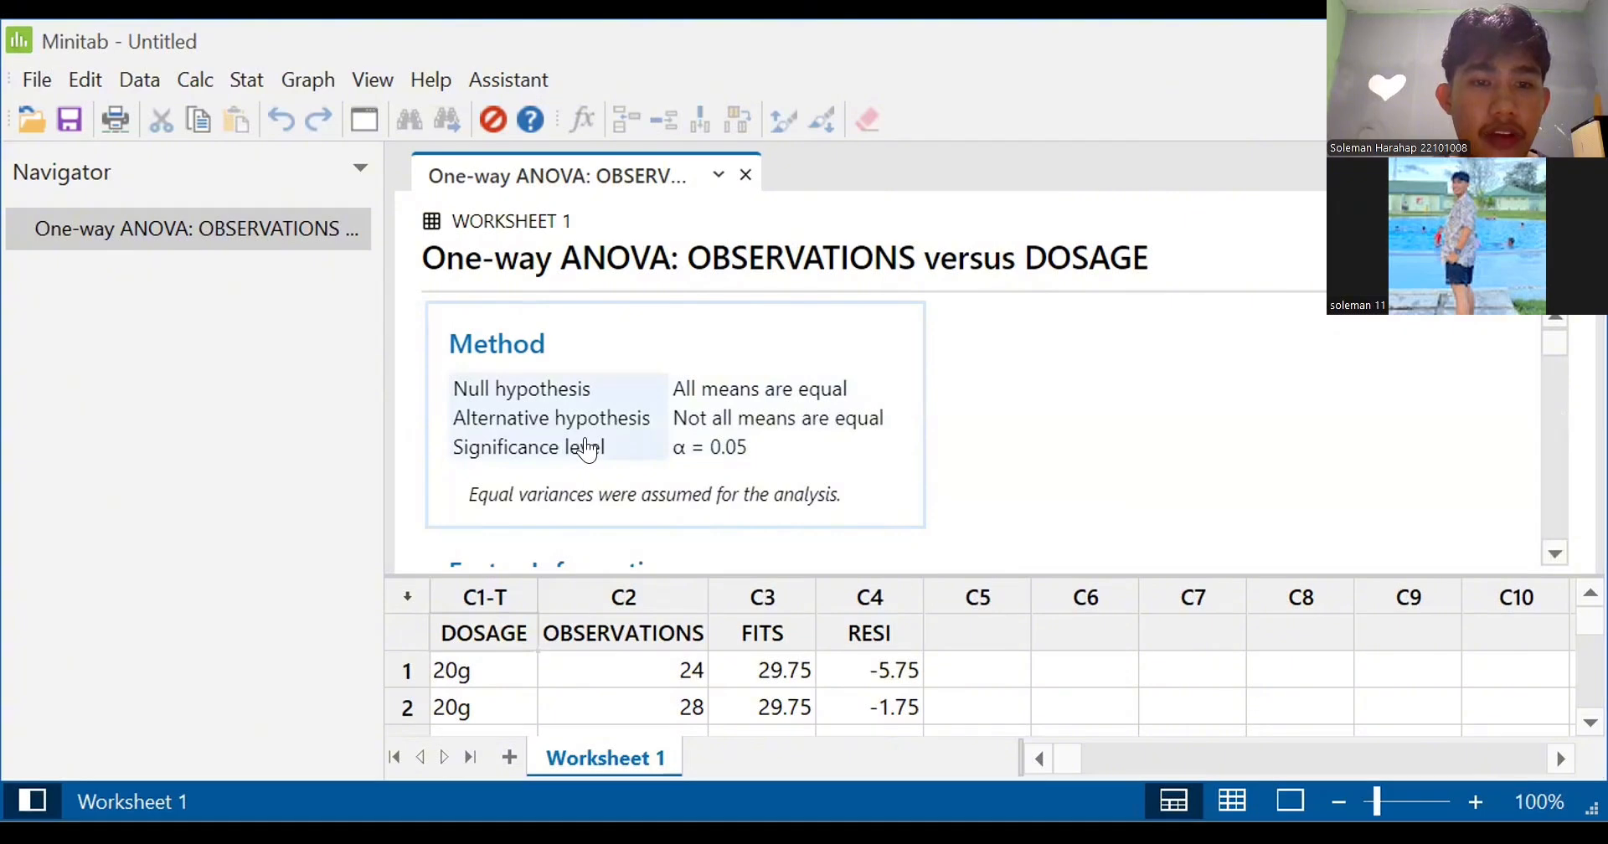
scroll(588, 450, "down", 4)
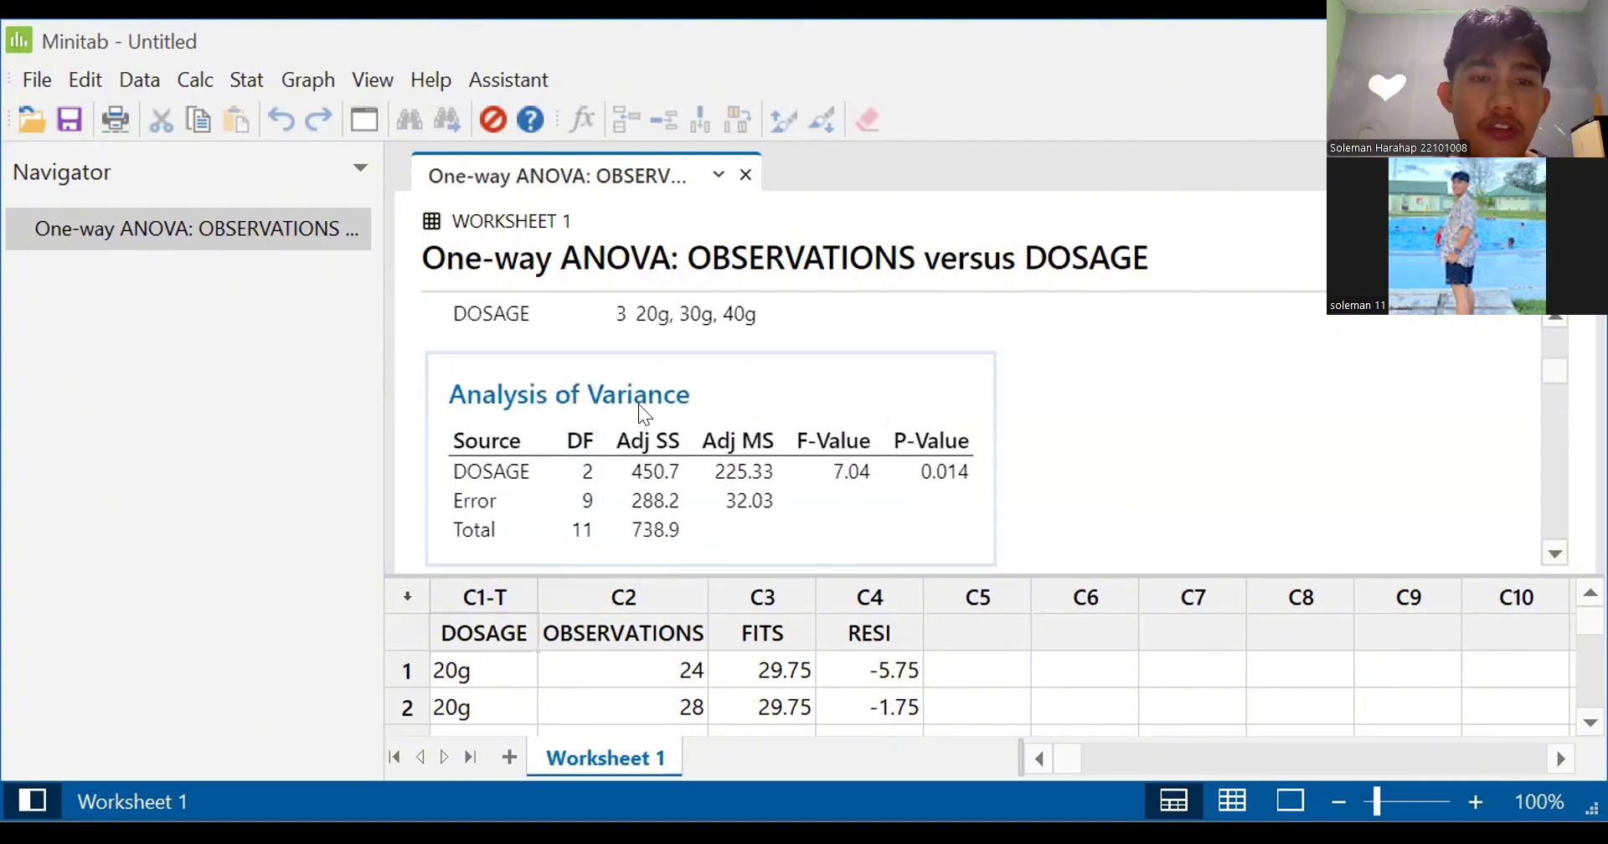
scroll(638, 410, "down", 4)
scroll(638, 417, "up", 2)
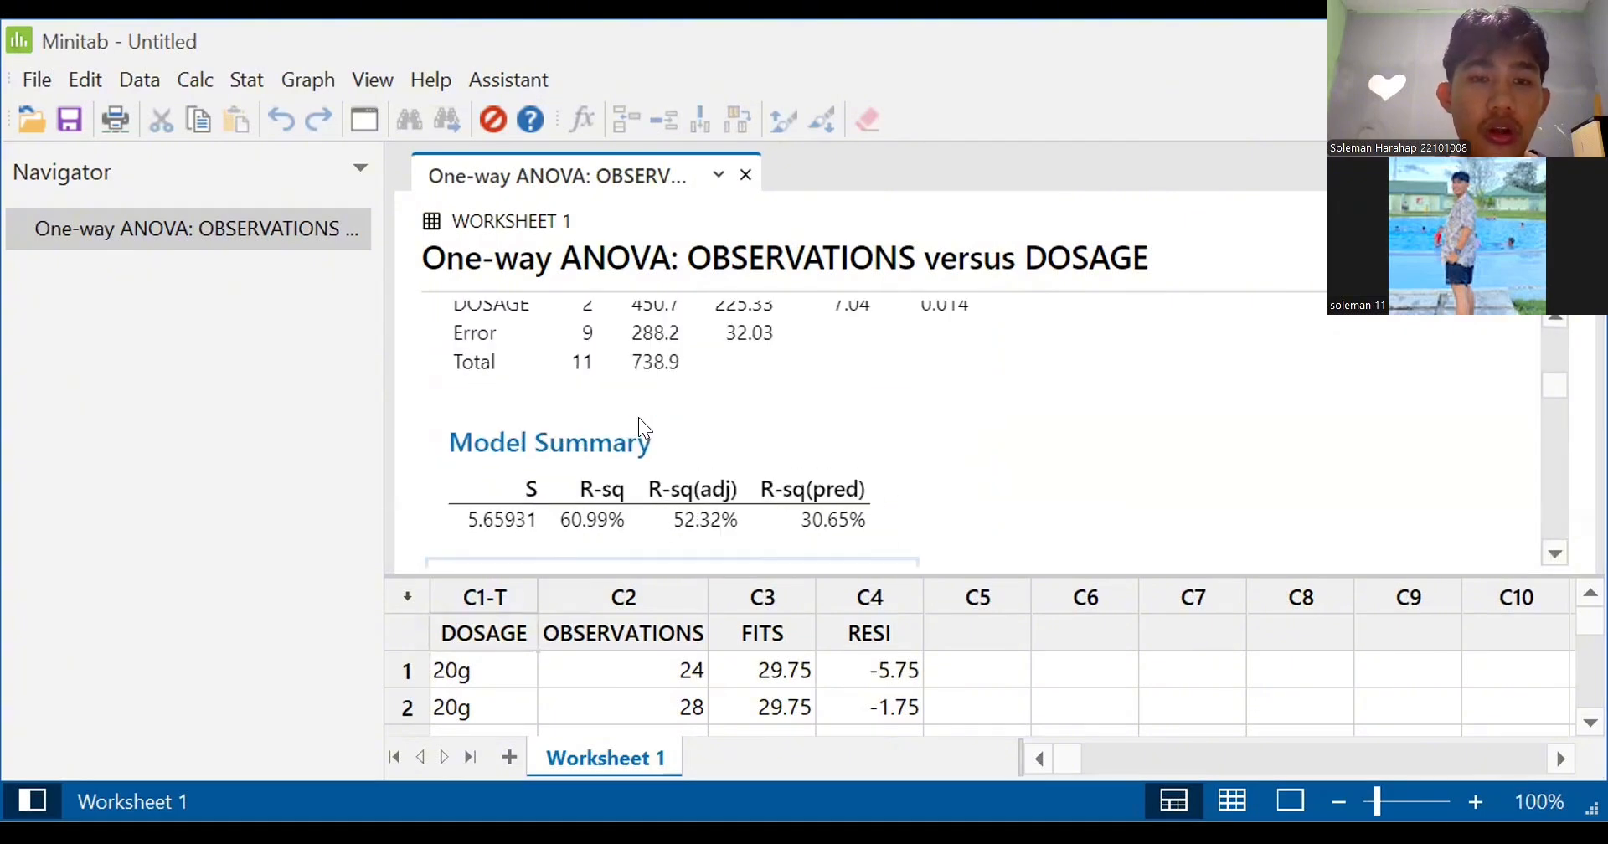
scroll(638, 417, "down", 2)
scroll(638, 417, "up", 2)
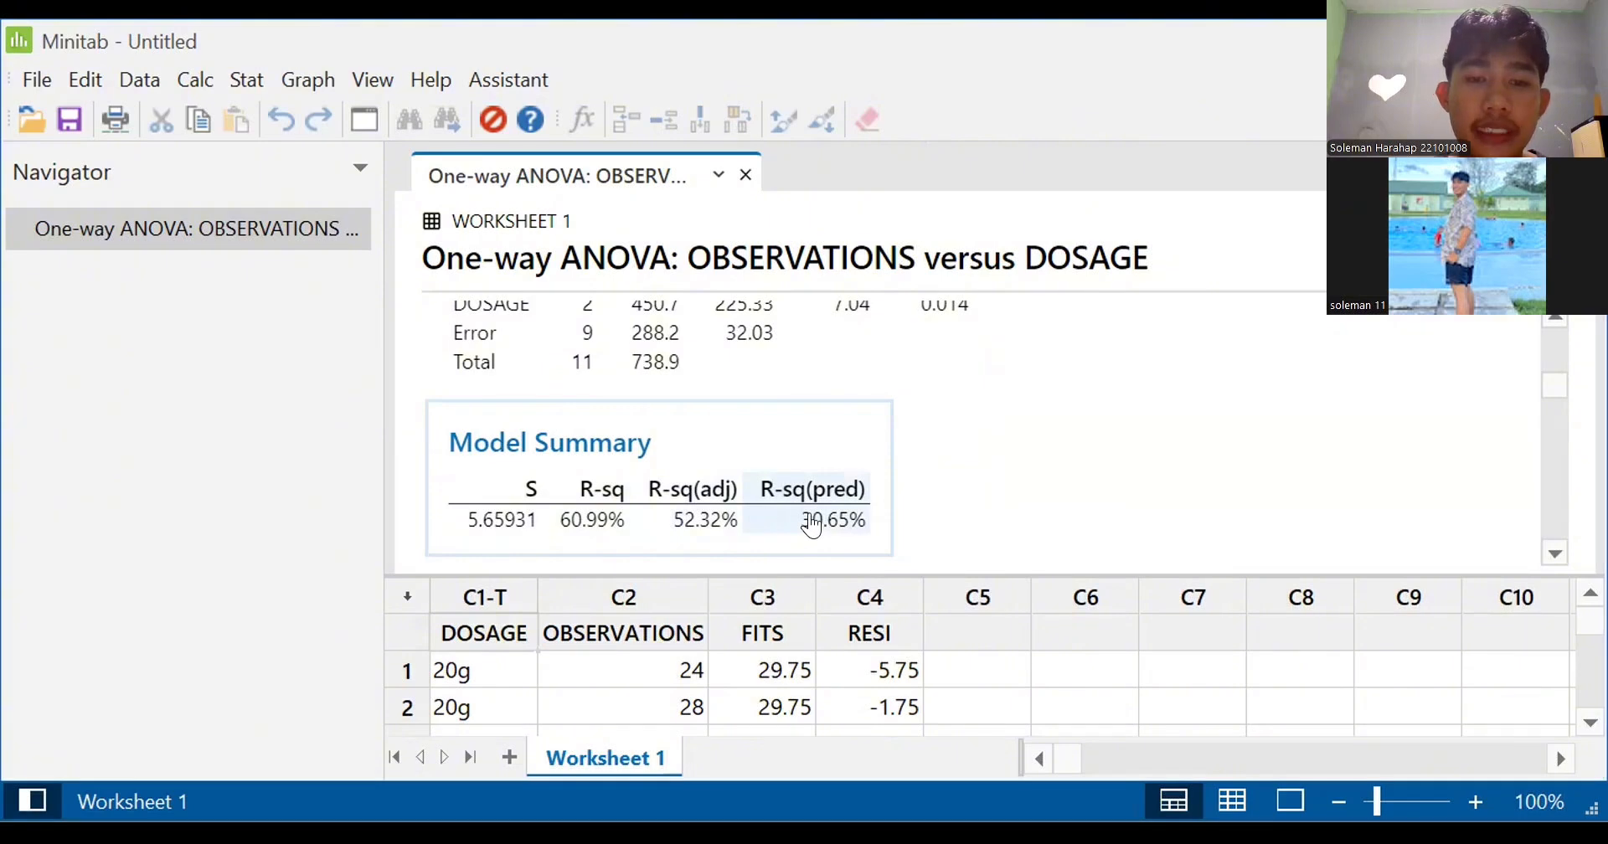
scroll(821, 529, "down", 10)
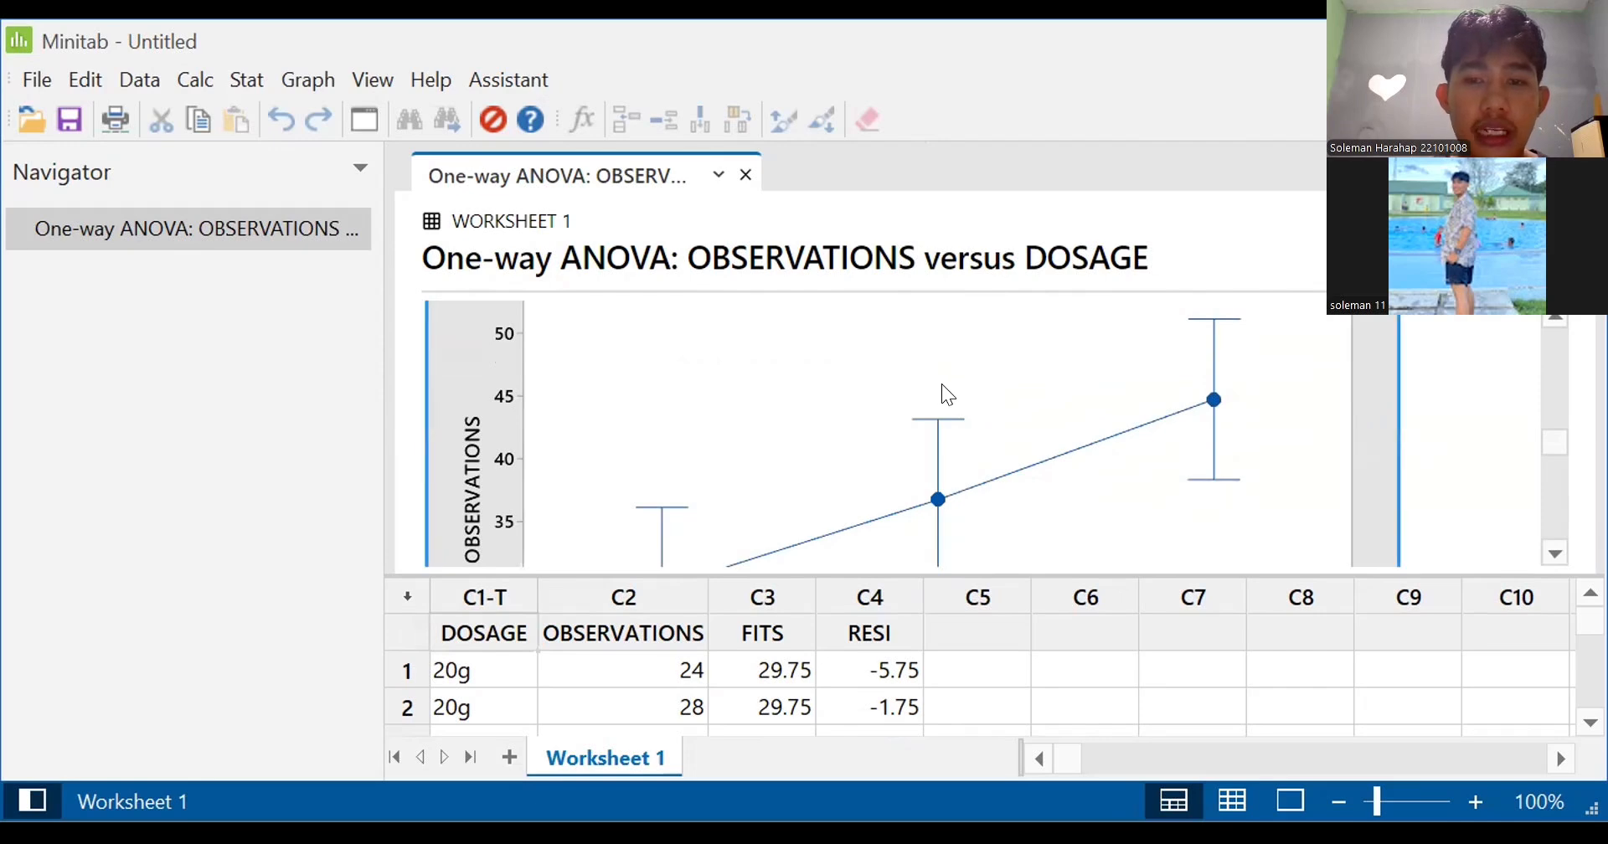
scroll(941, 393, "down", 8)
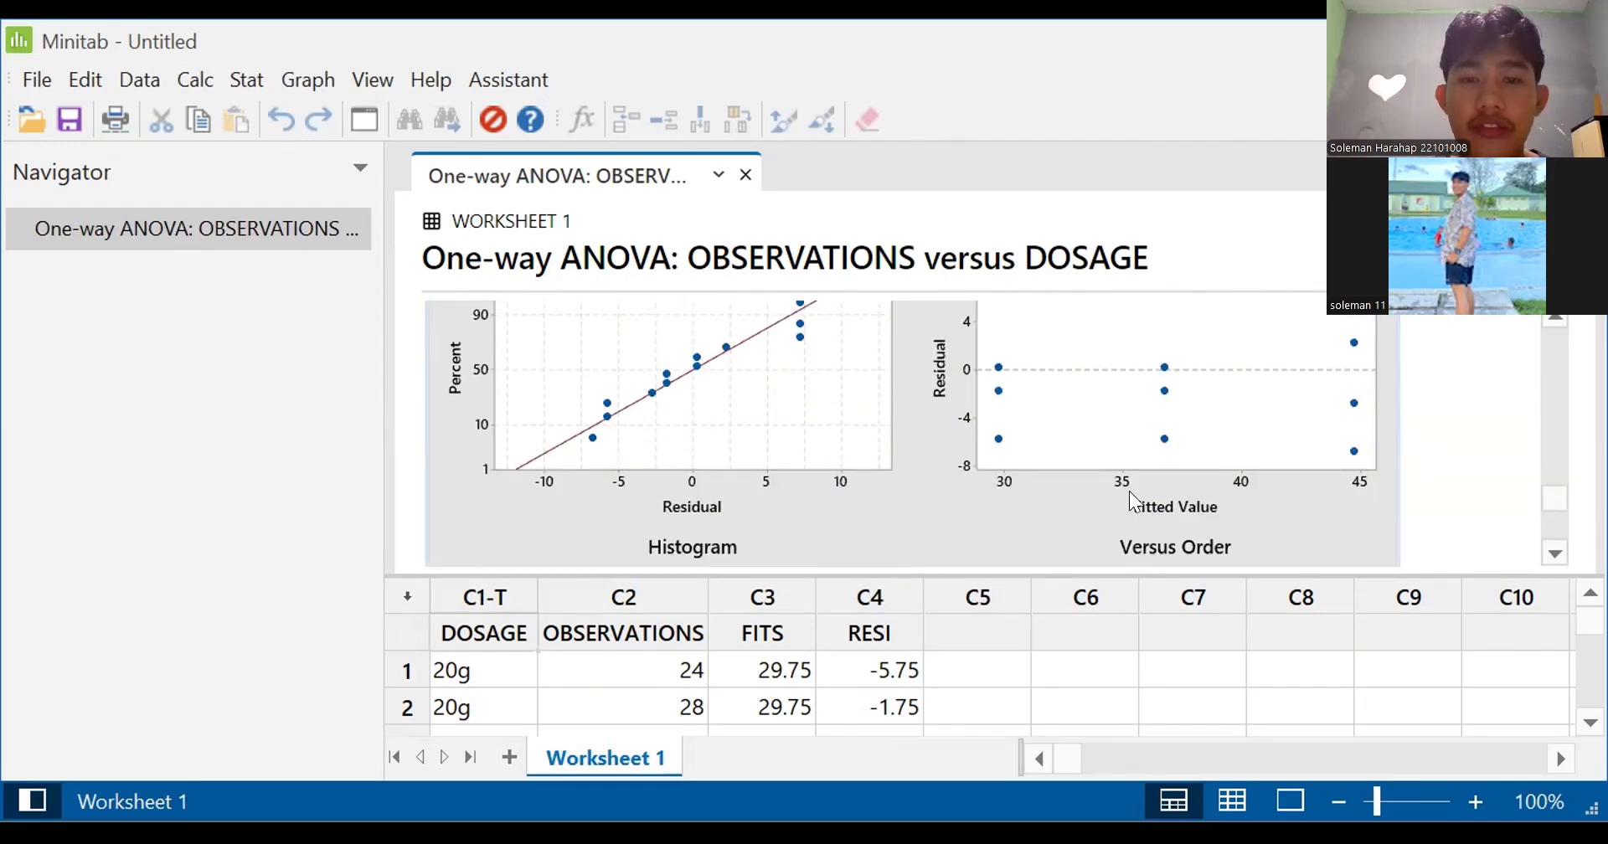
scroll(1004, 491, "down", 3)
scroll(880, 494, "up", 3)
scroll(1075, 433, "down", 4)
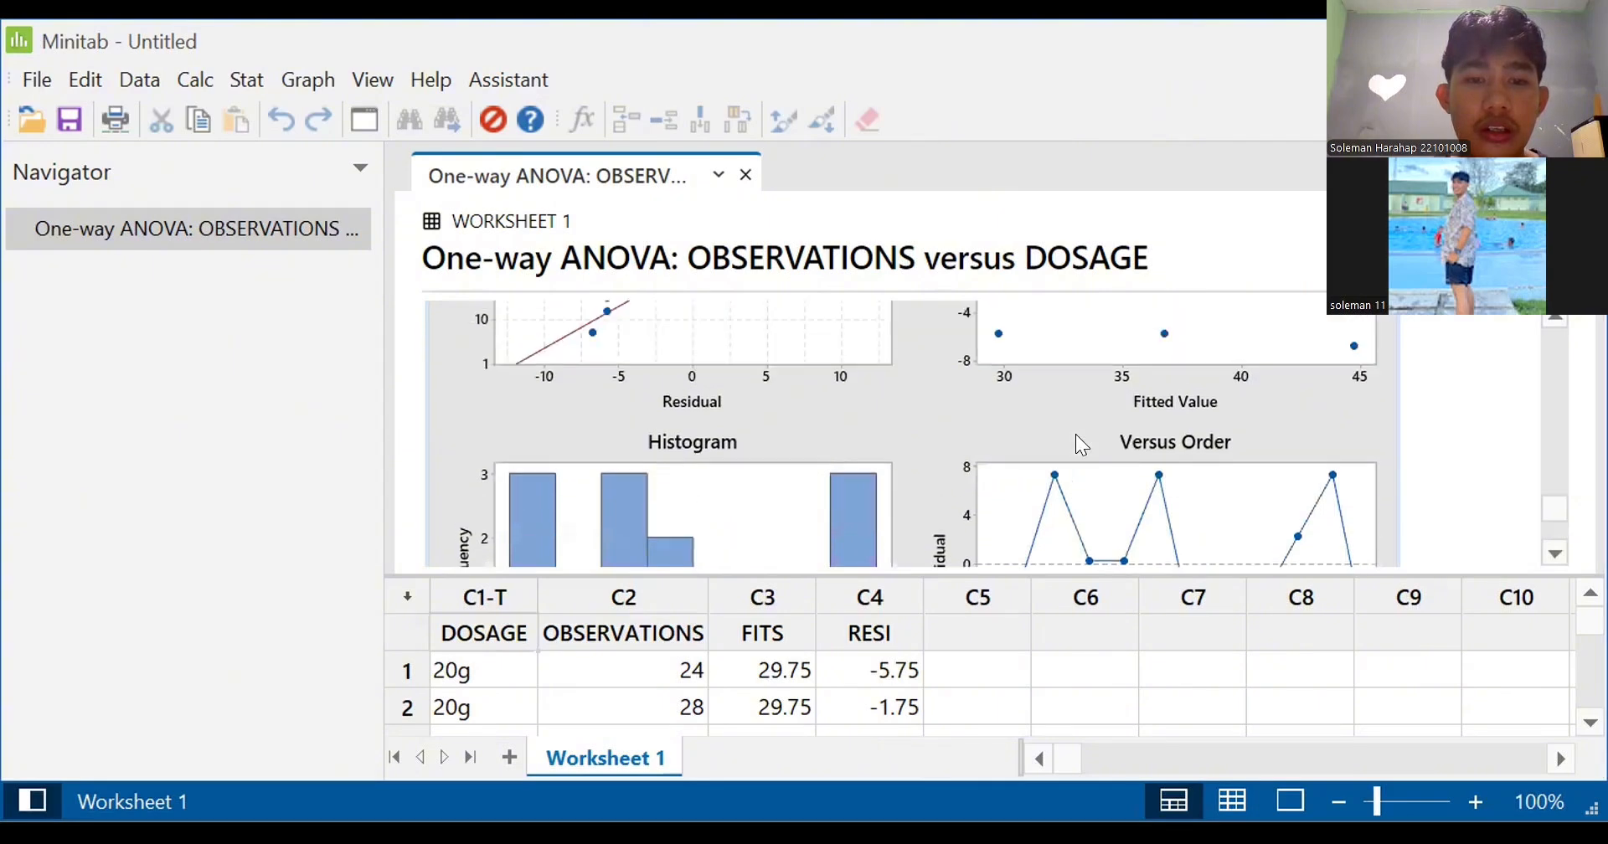
scroll(921, 423, "up", 2)
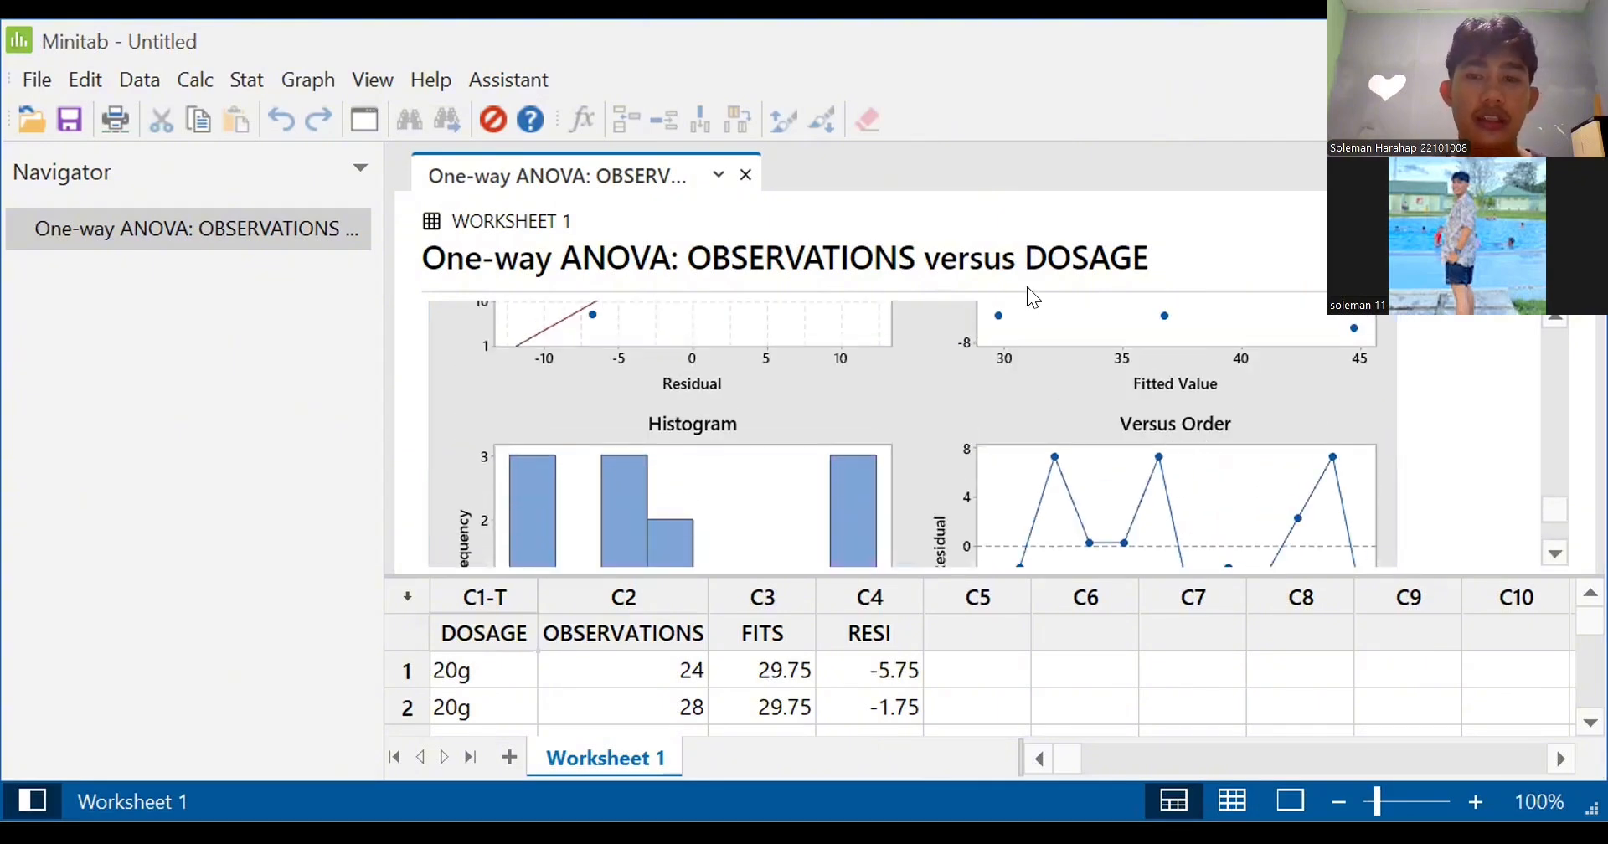
scroll(988, 402, "up", 8)
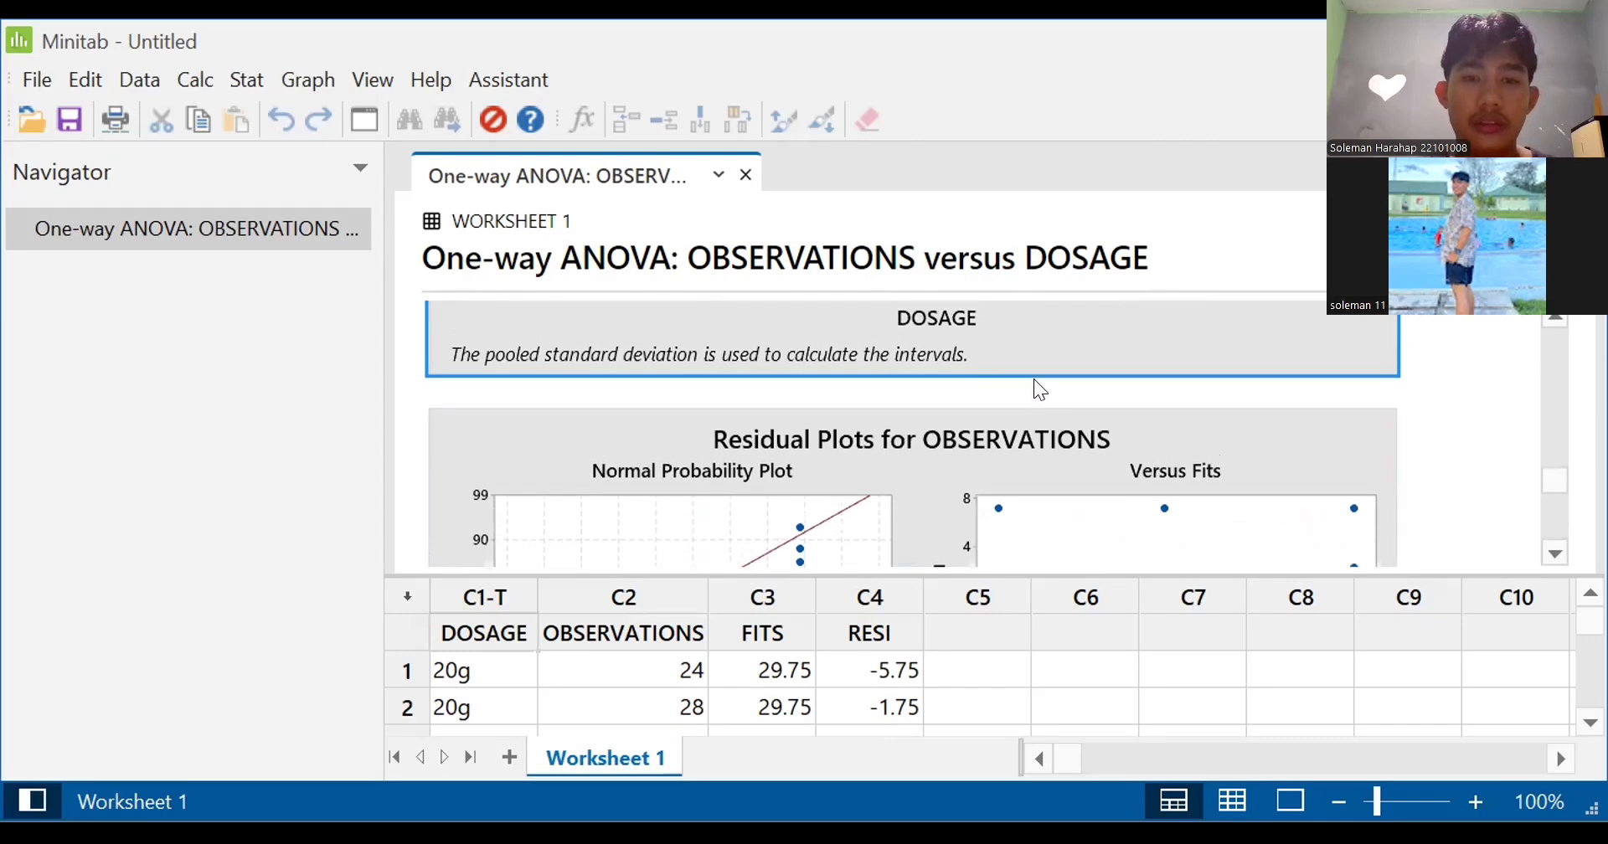
- Close the One-Way ANOVA output and clear all the data from Worksheet 1
left_click(745, 175)
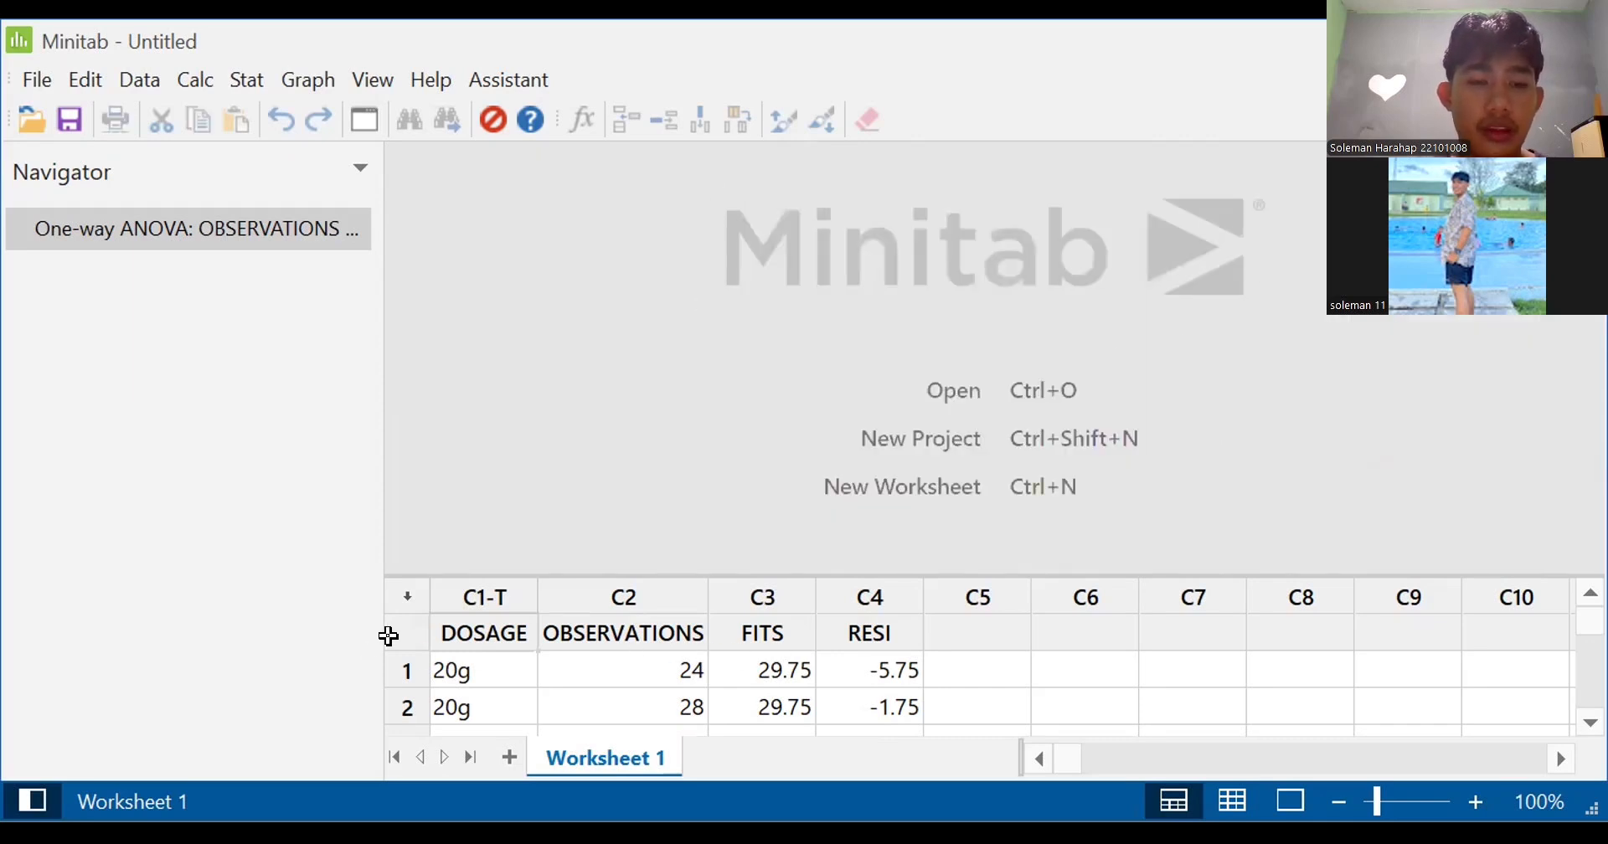
left_click(454, 619)
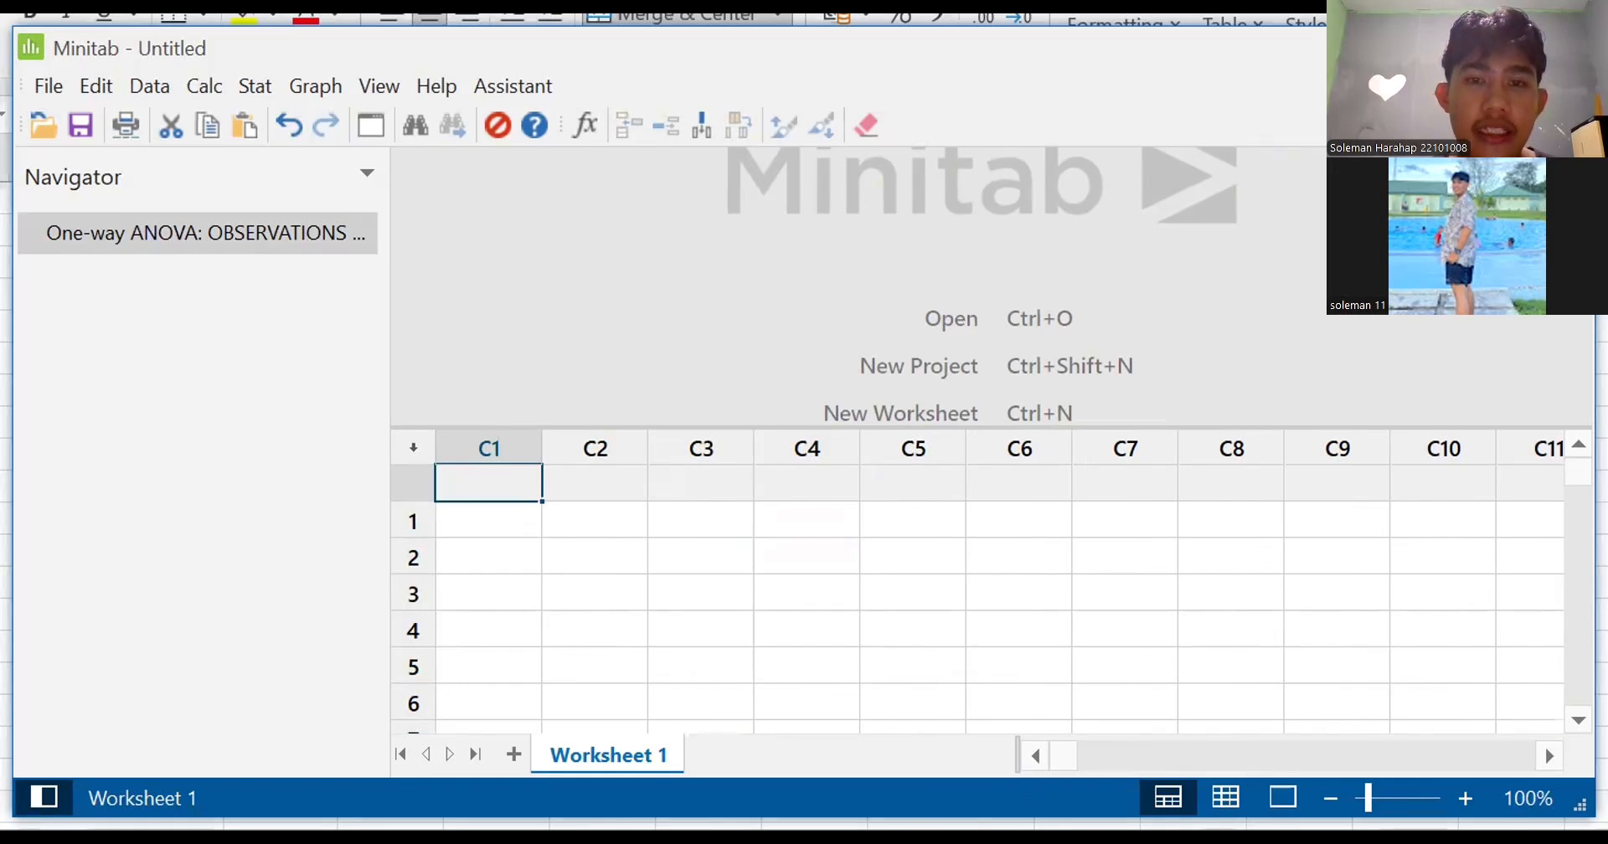
- Switch to Excel and copy the REGION, DESIGN and RESPONSES table of DATA SOAL NO 4.13, including its headers
key("alt+Tab")
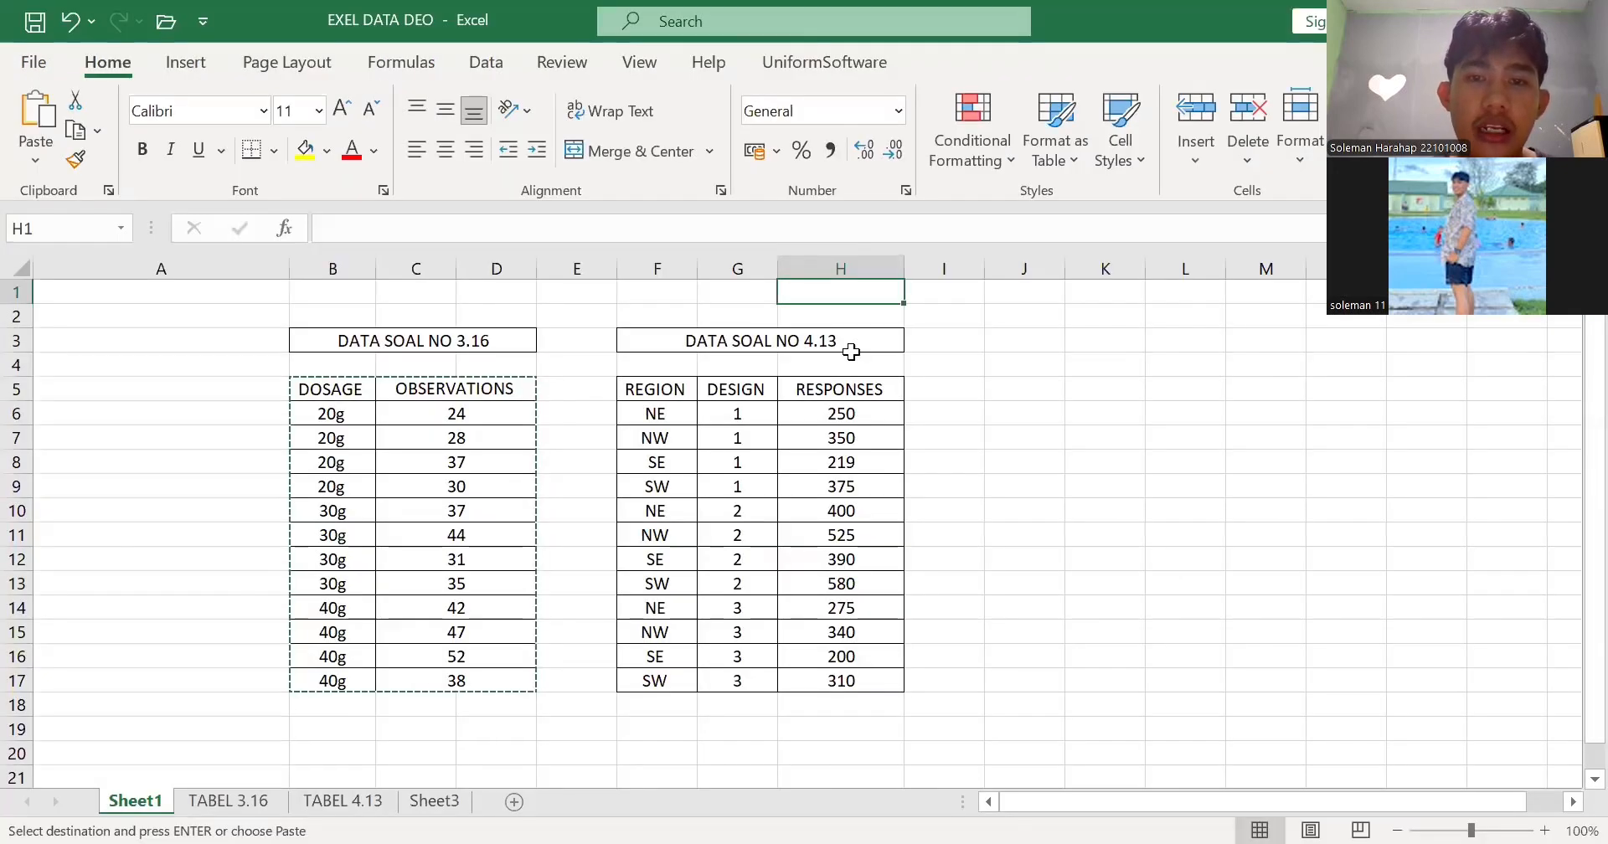
double_click(654, 414)
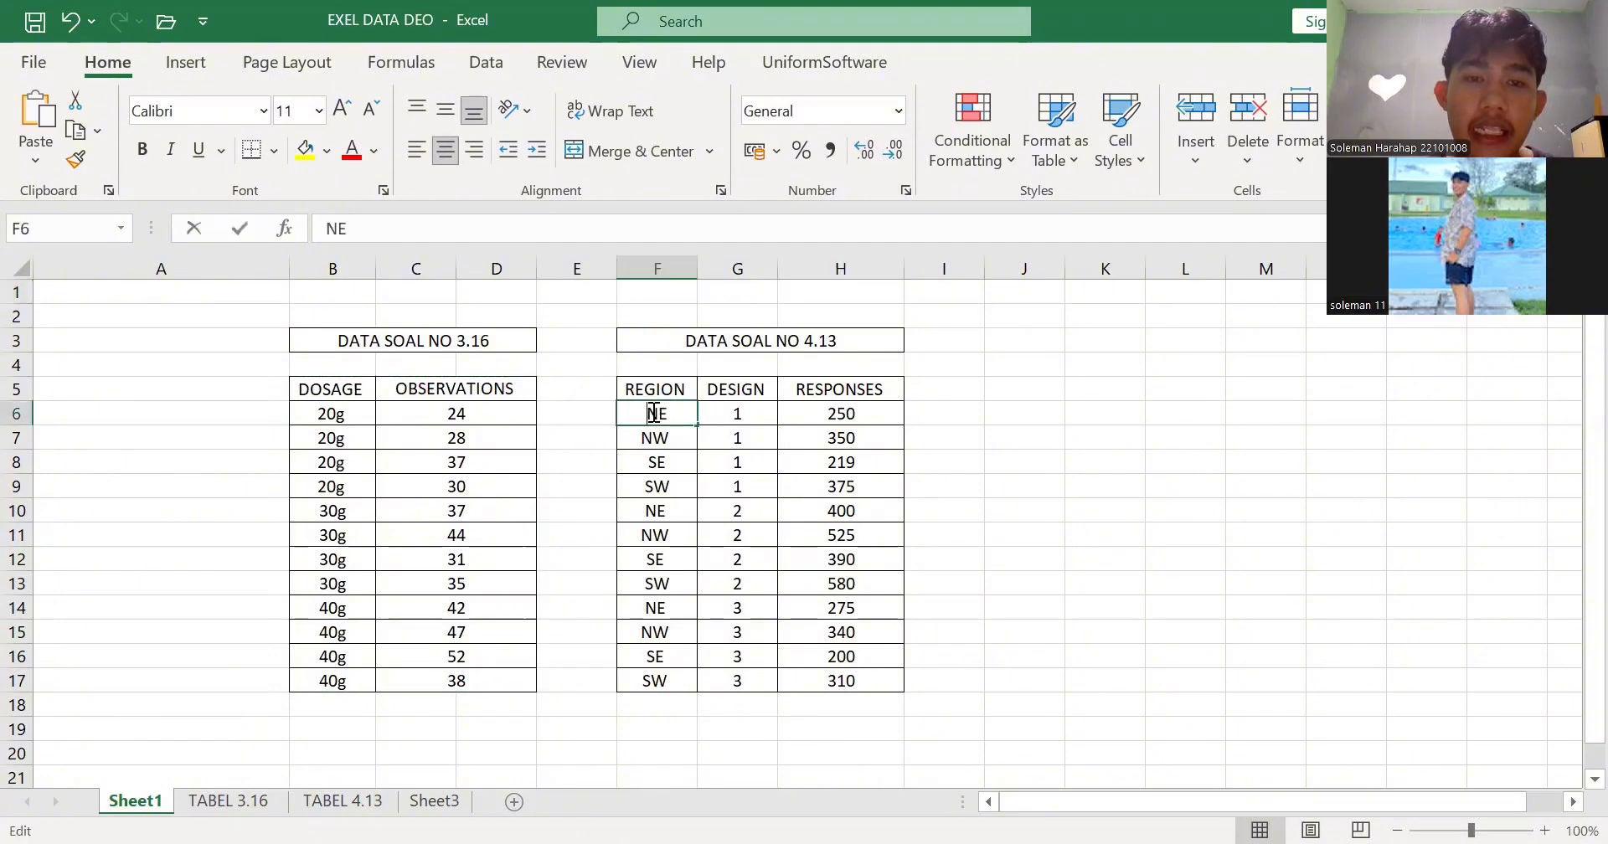
left_click(701, 484)
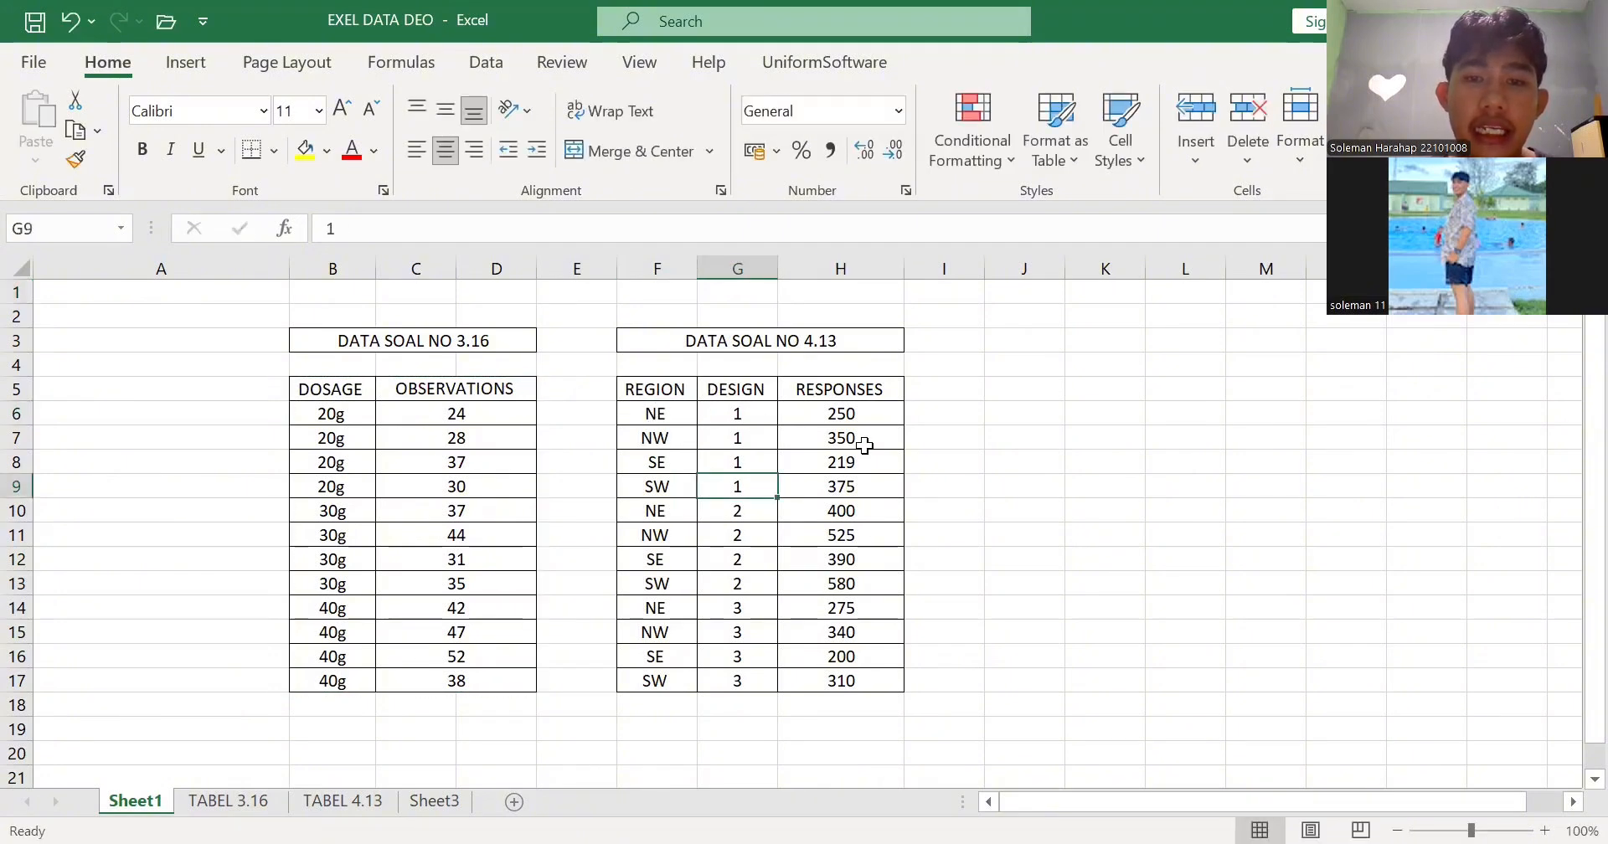
left_click_drag(655, 385, 881, 677)
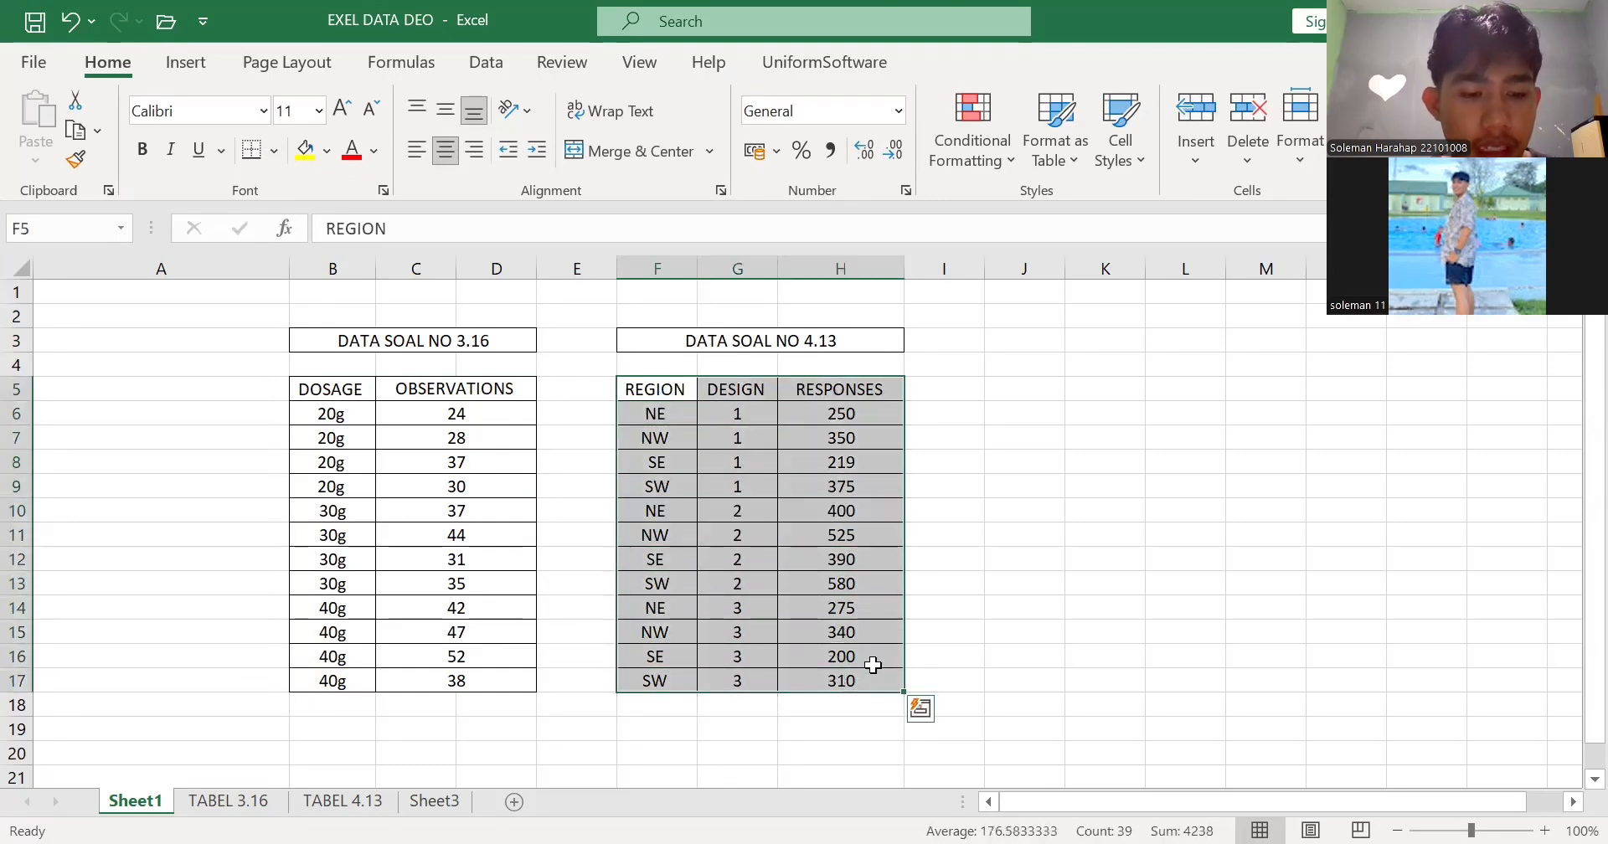
key("ctrl+c")
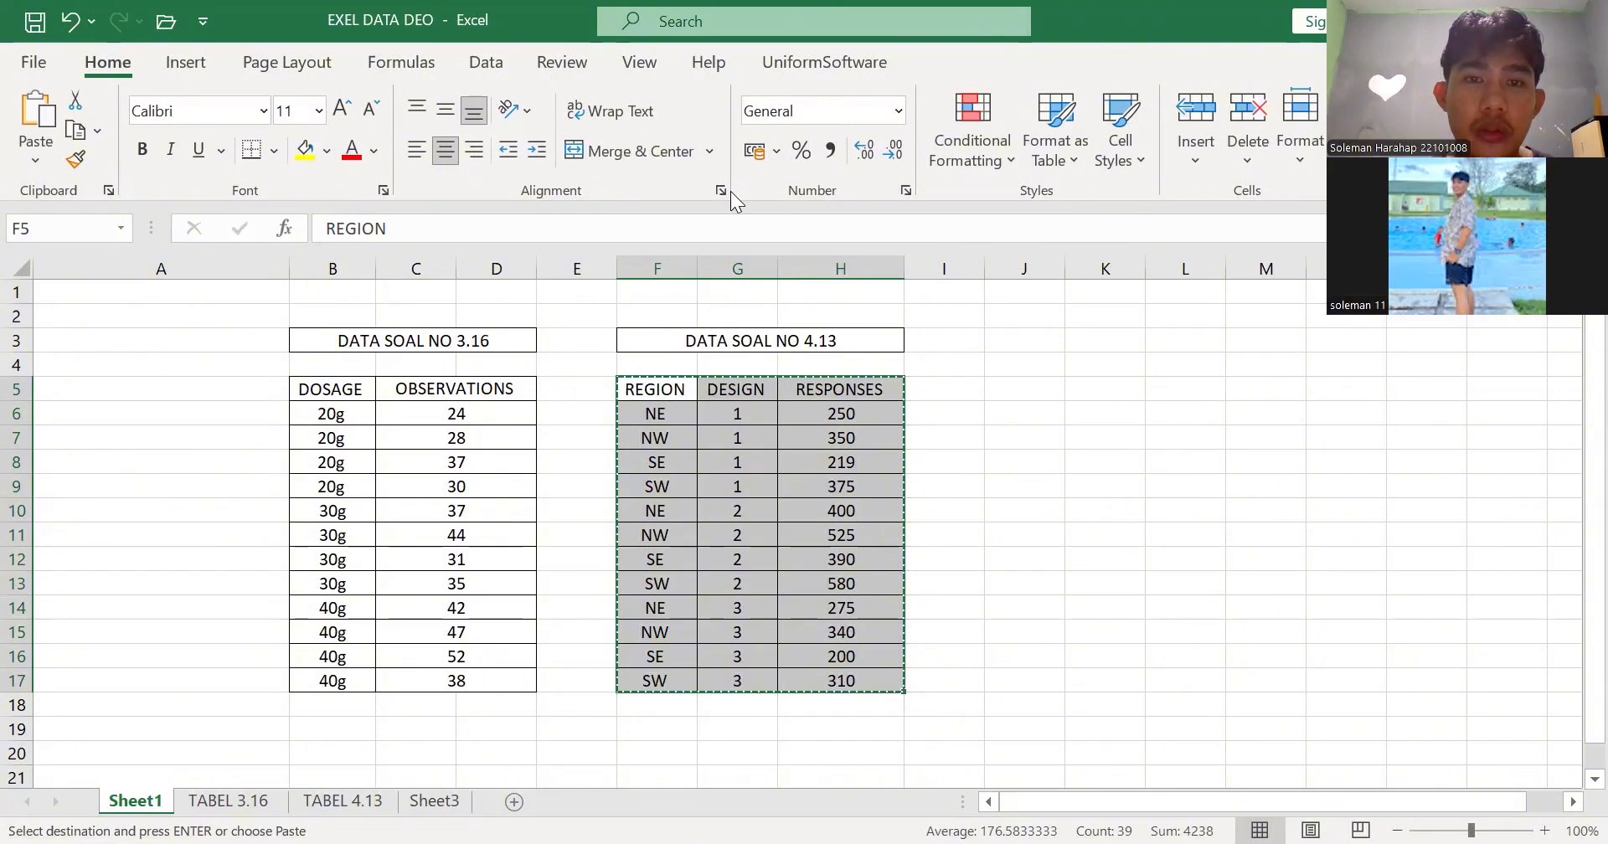
- Switch back to Minitab and paste the copied table into the worksheet, starting at the name cell of column C1
key("alt+Tab")
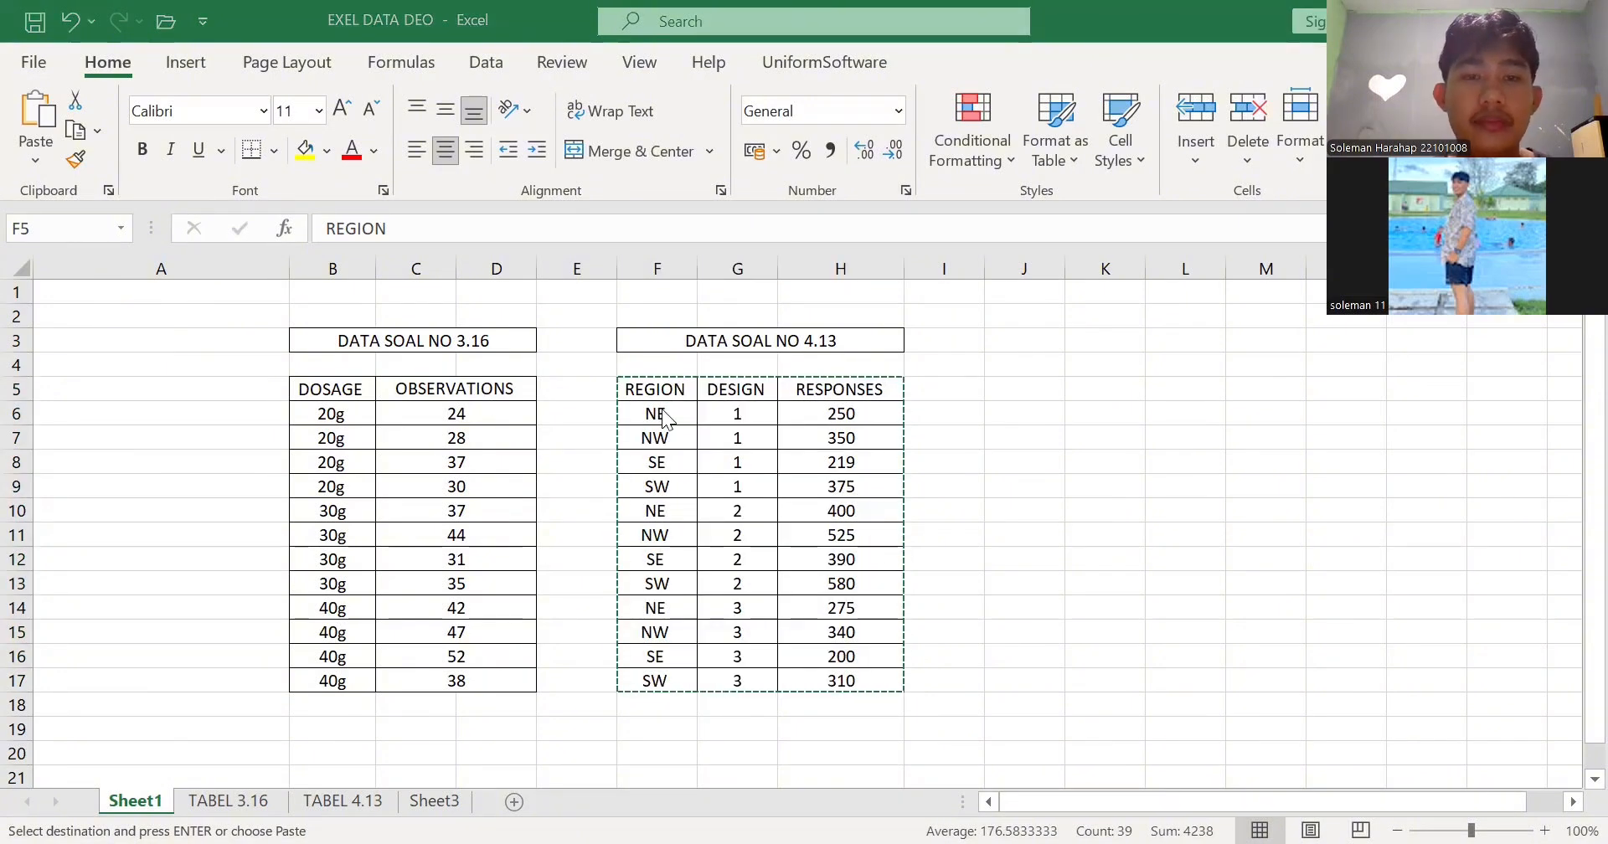
key("alt+Tab")
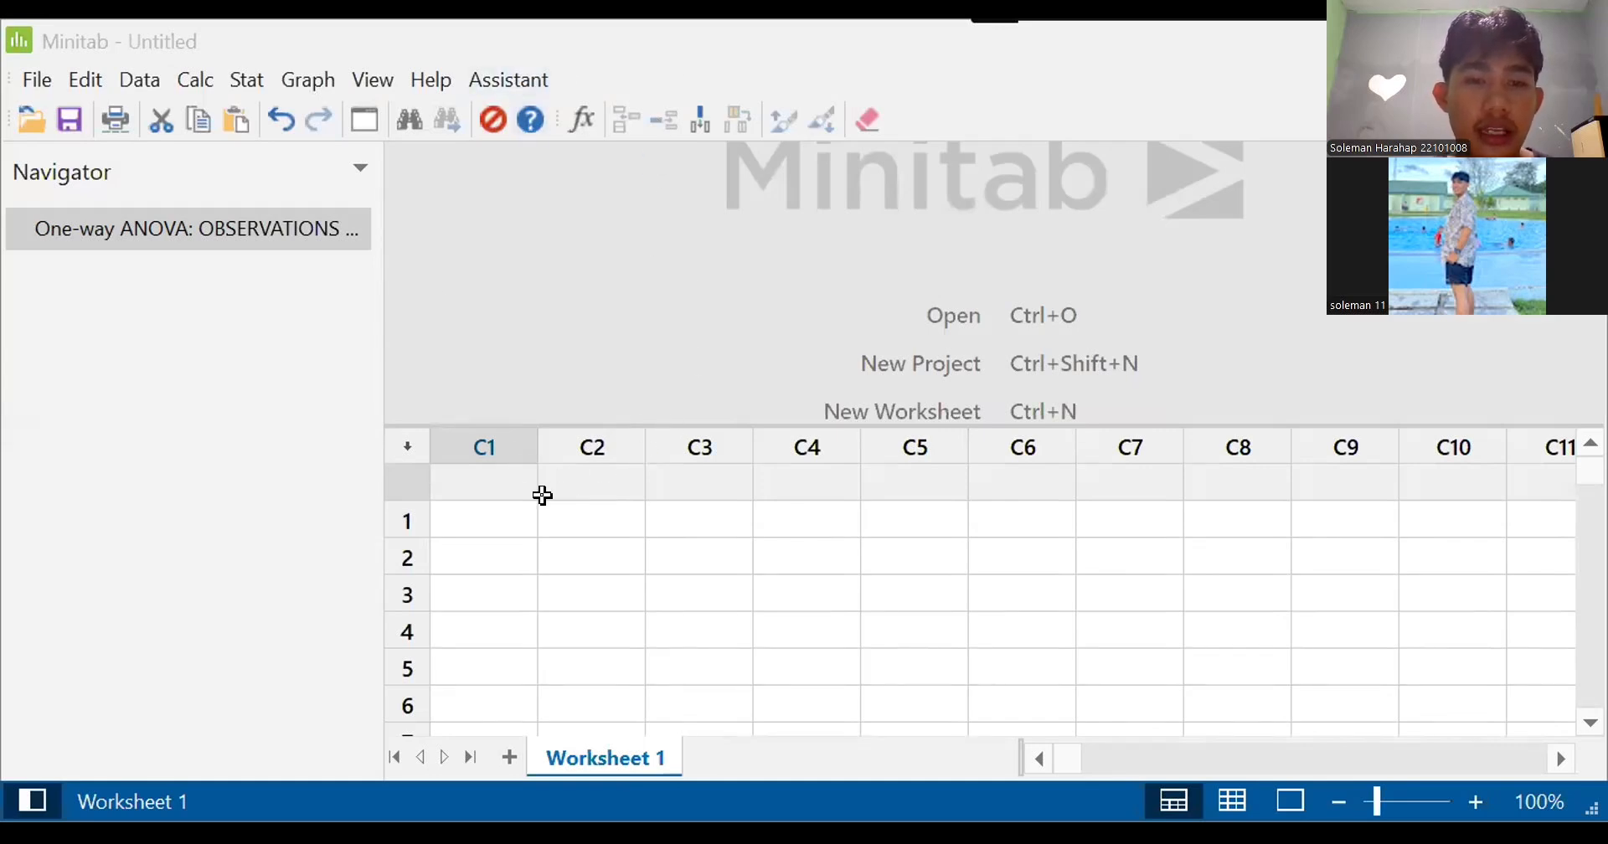
left_click(495, 470)
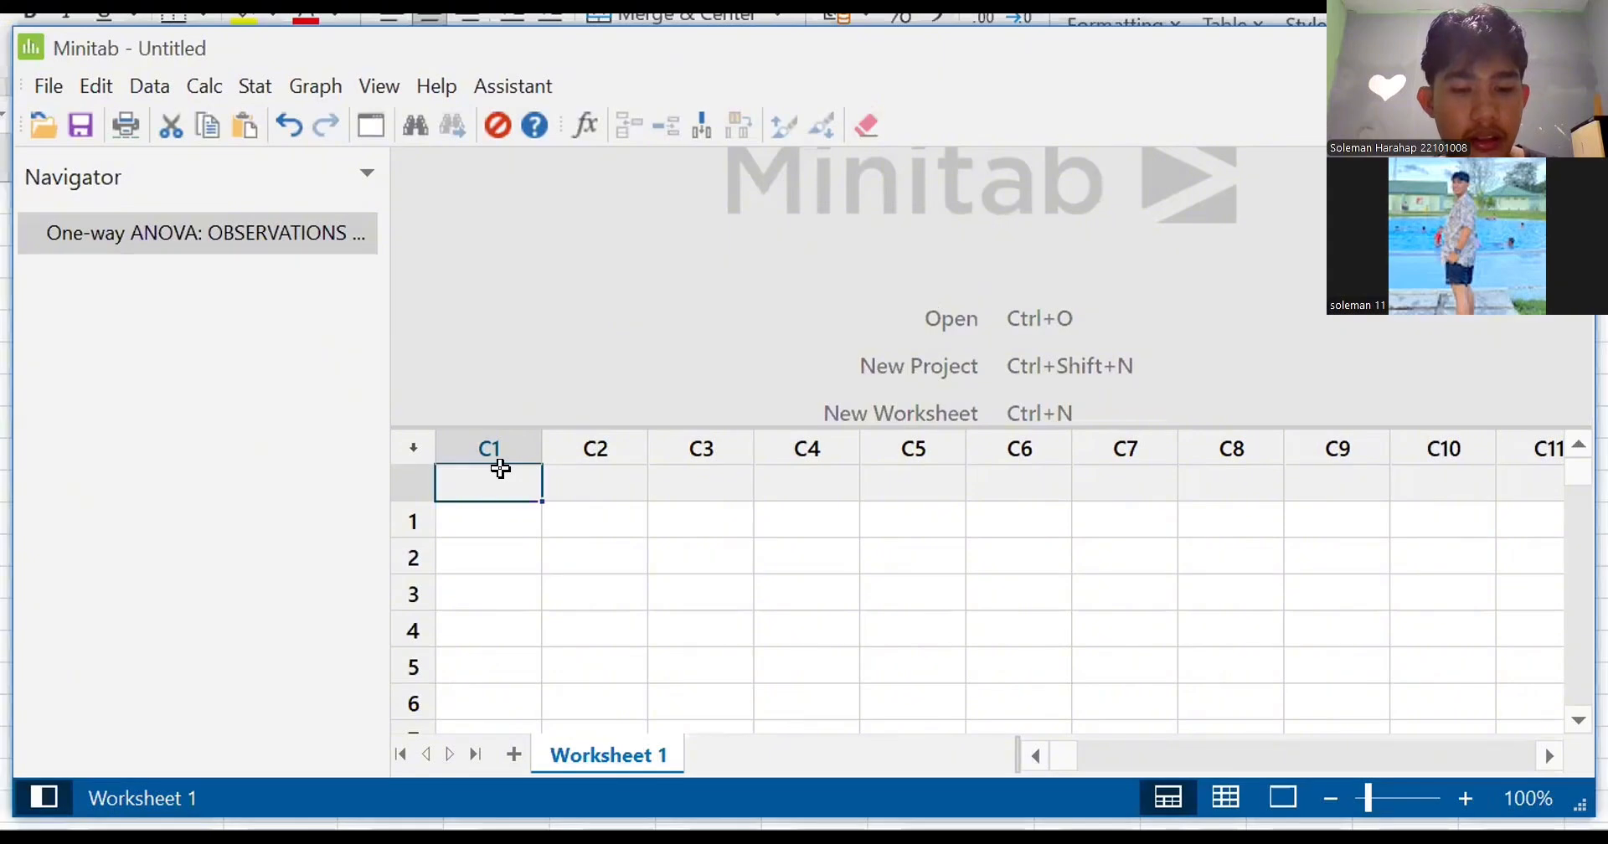
key("ctrl+v")
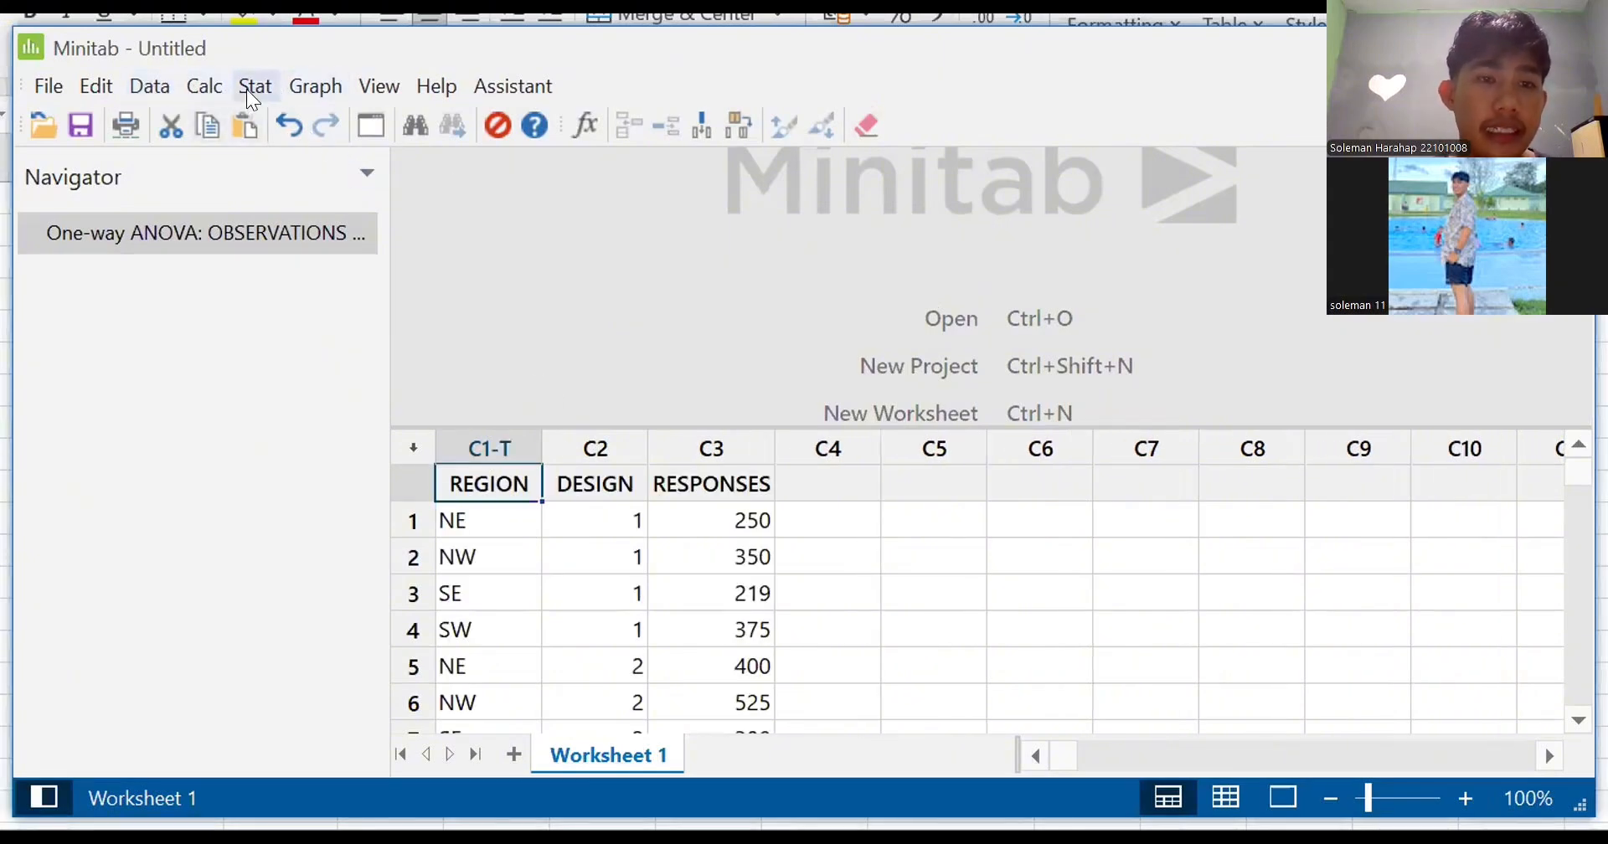
- Start another One-Way ANOVA, keeping the response data in one column for all factor levels
left_click(246, 89)
mouse_move(297, 142)
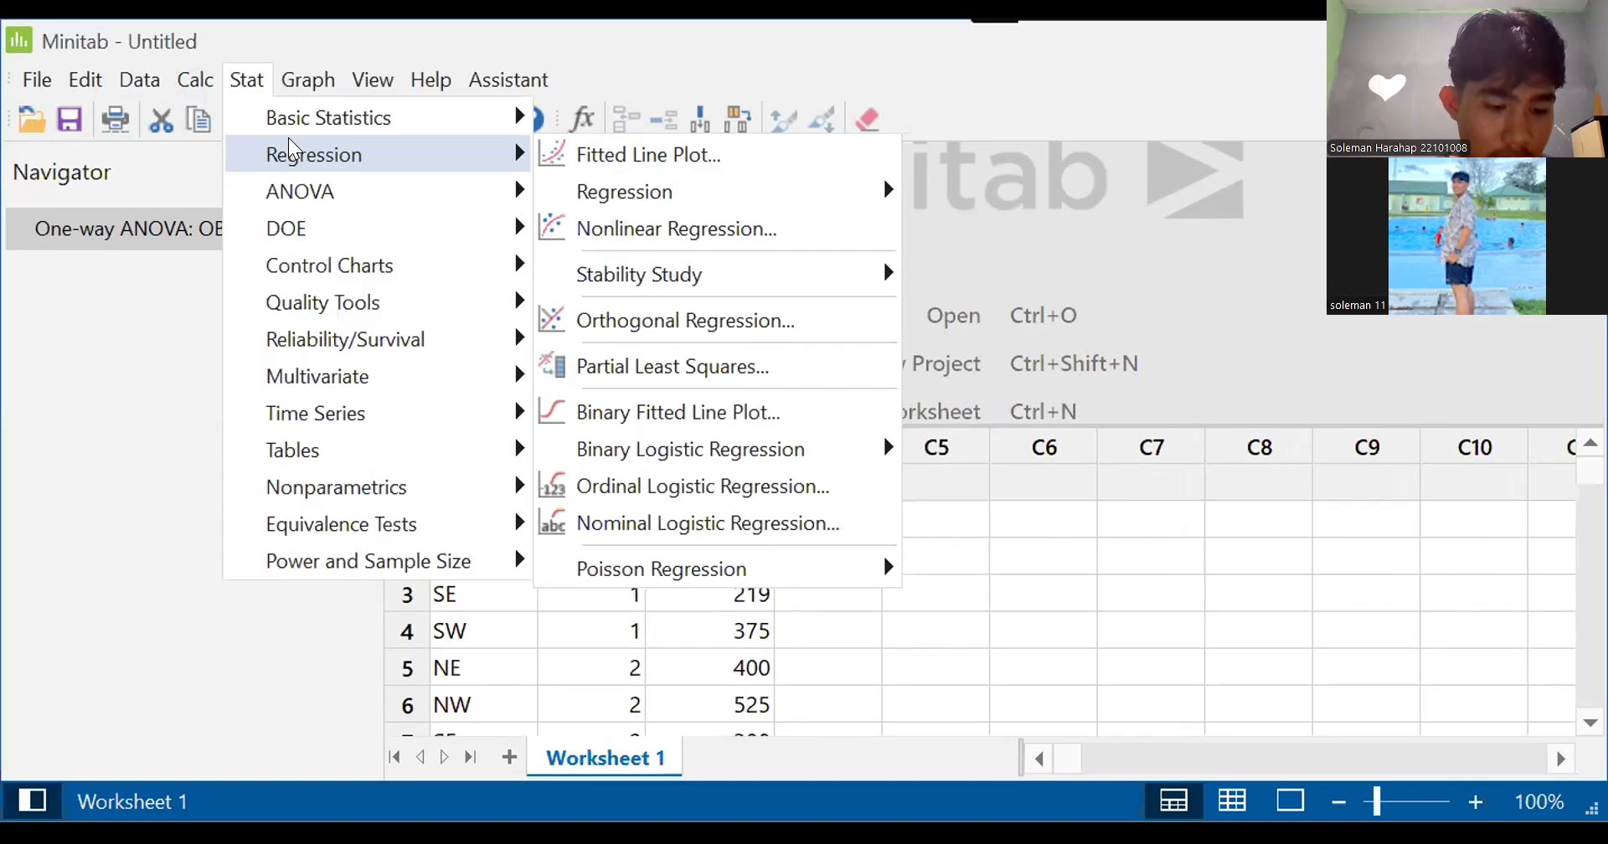
mouse_move(448, 200)
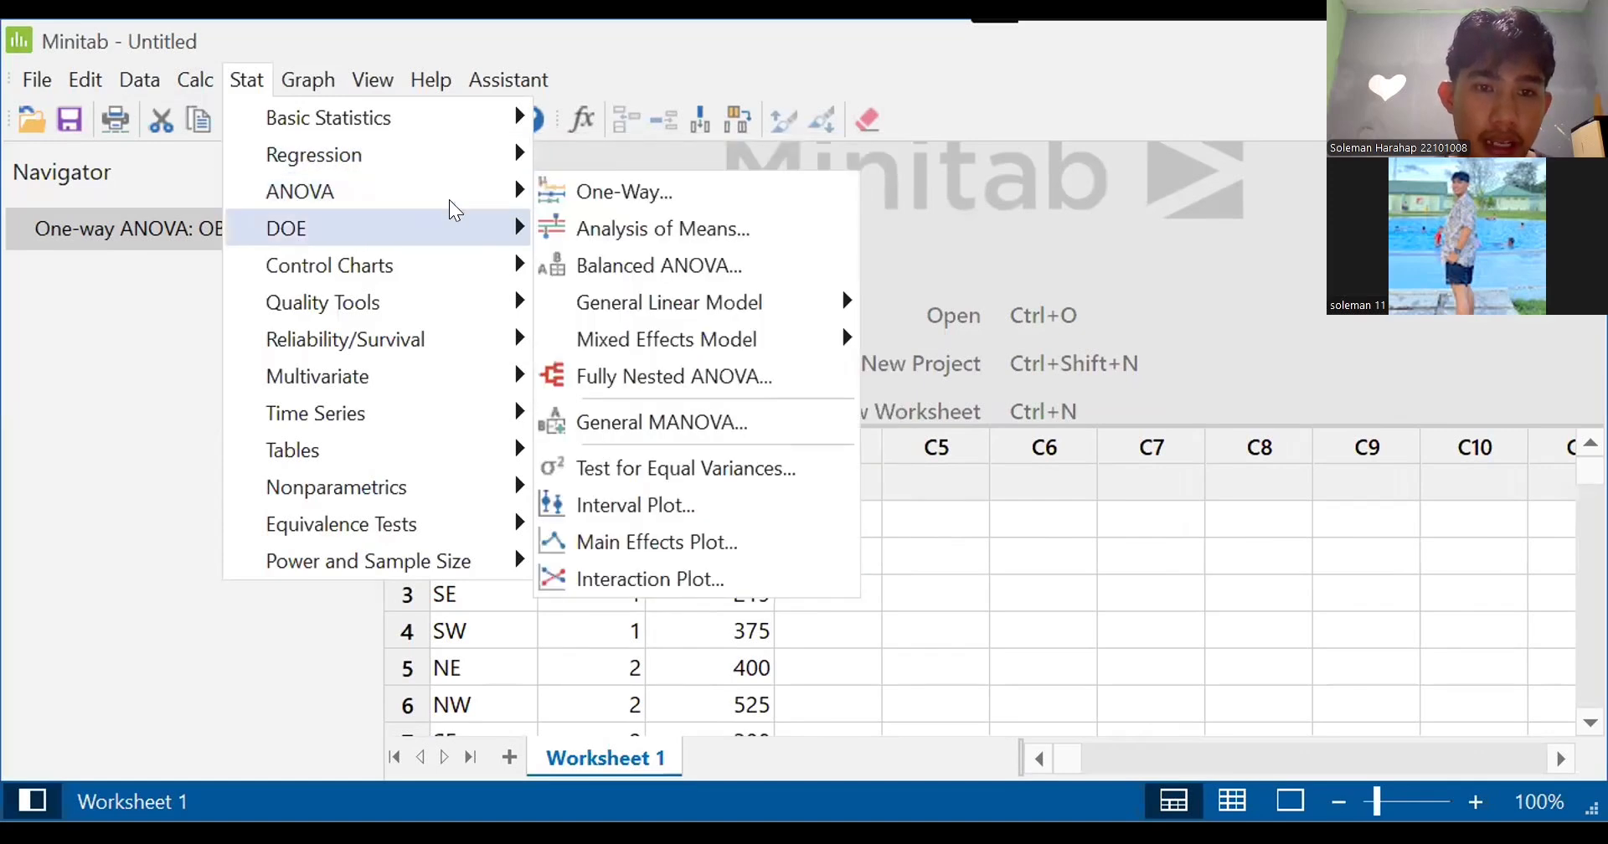
left_click(550, 192)
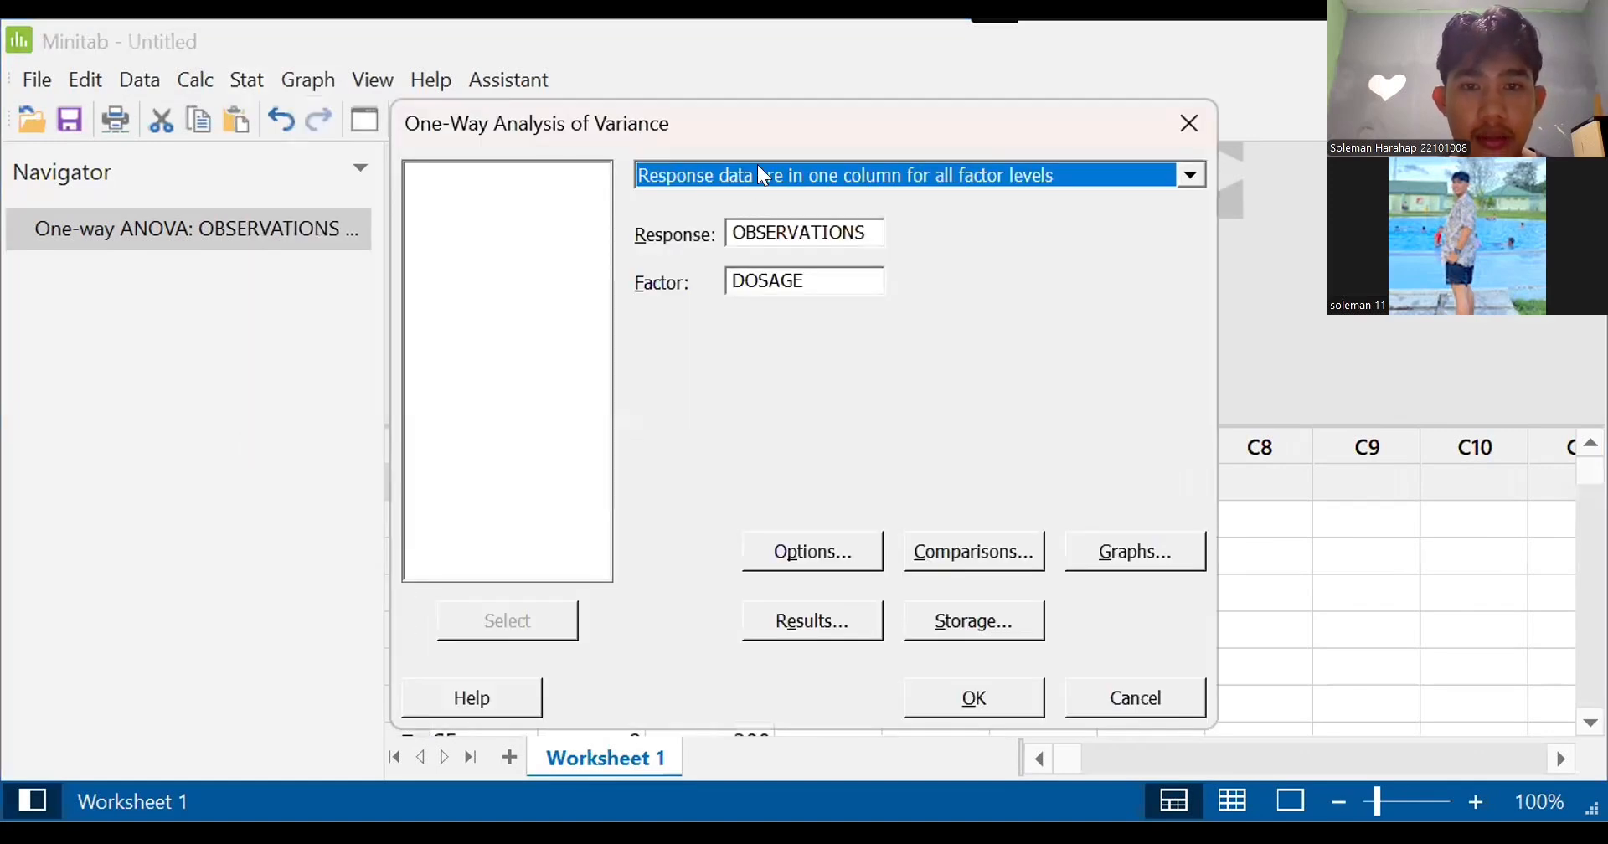
left_click(761, 172)
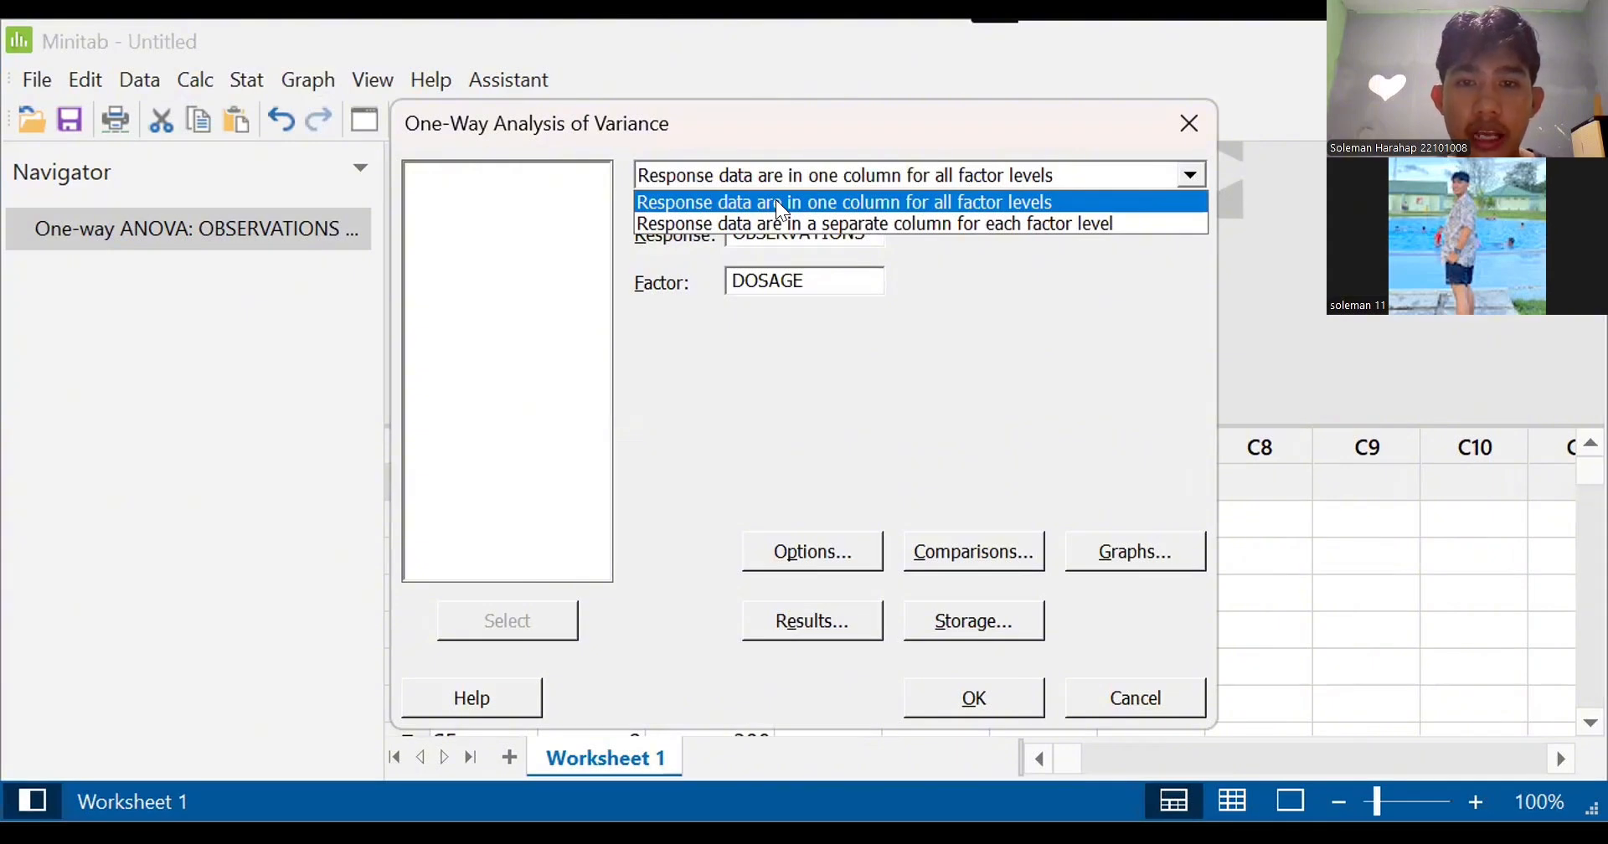
left_click(781, 210)
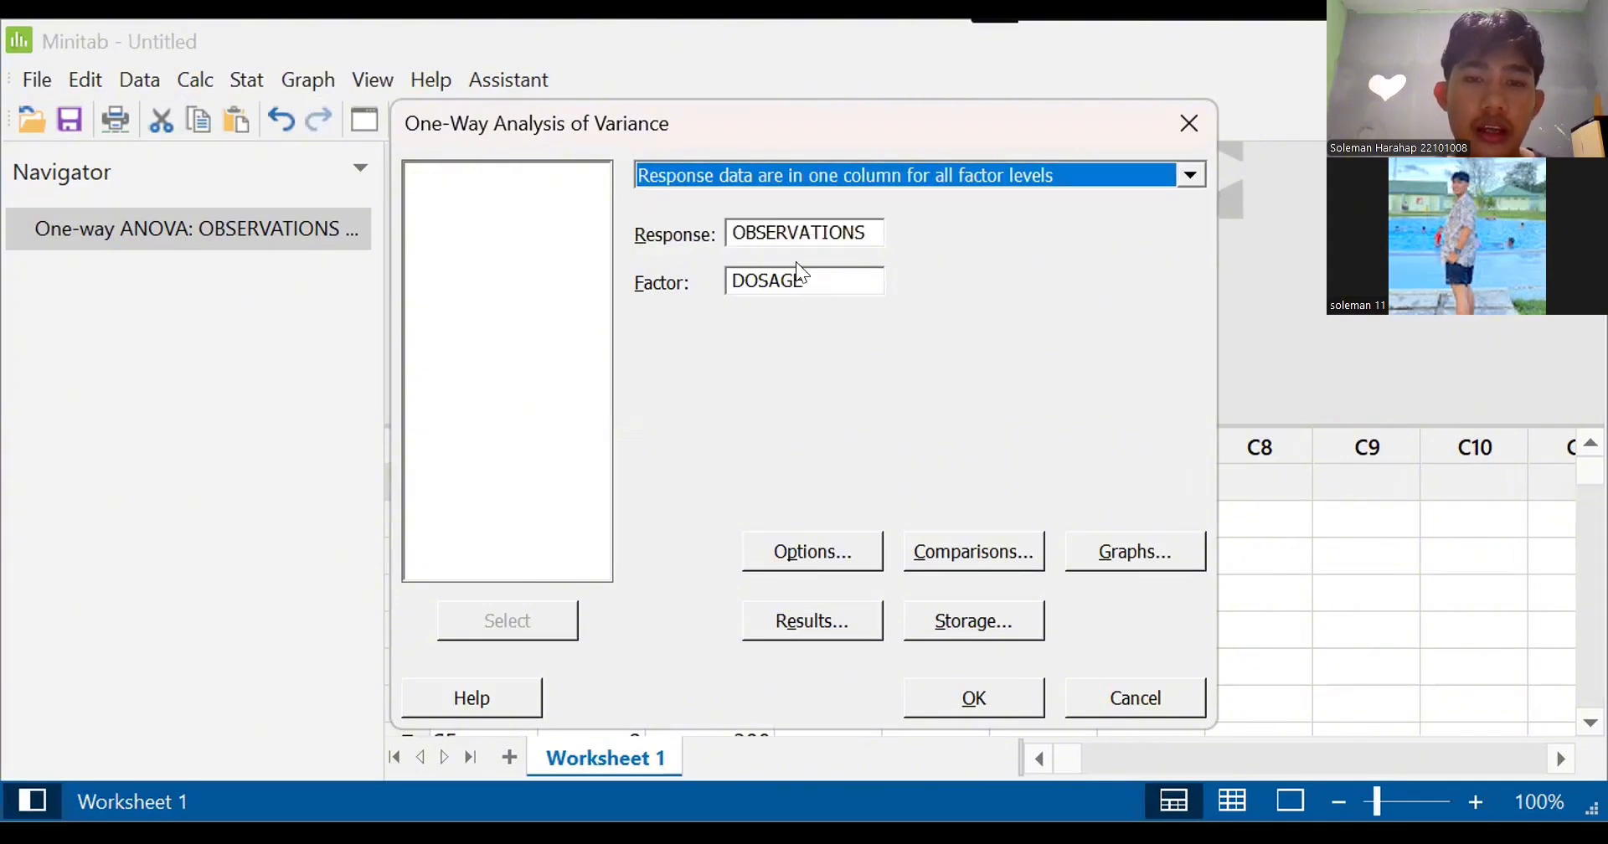
- Try to insert RESPONSES as the response variable alongside the existing OBSERVATIONS entry
left_click(755, 226)
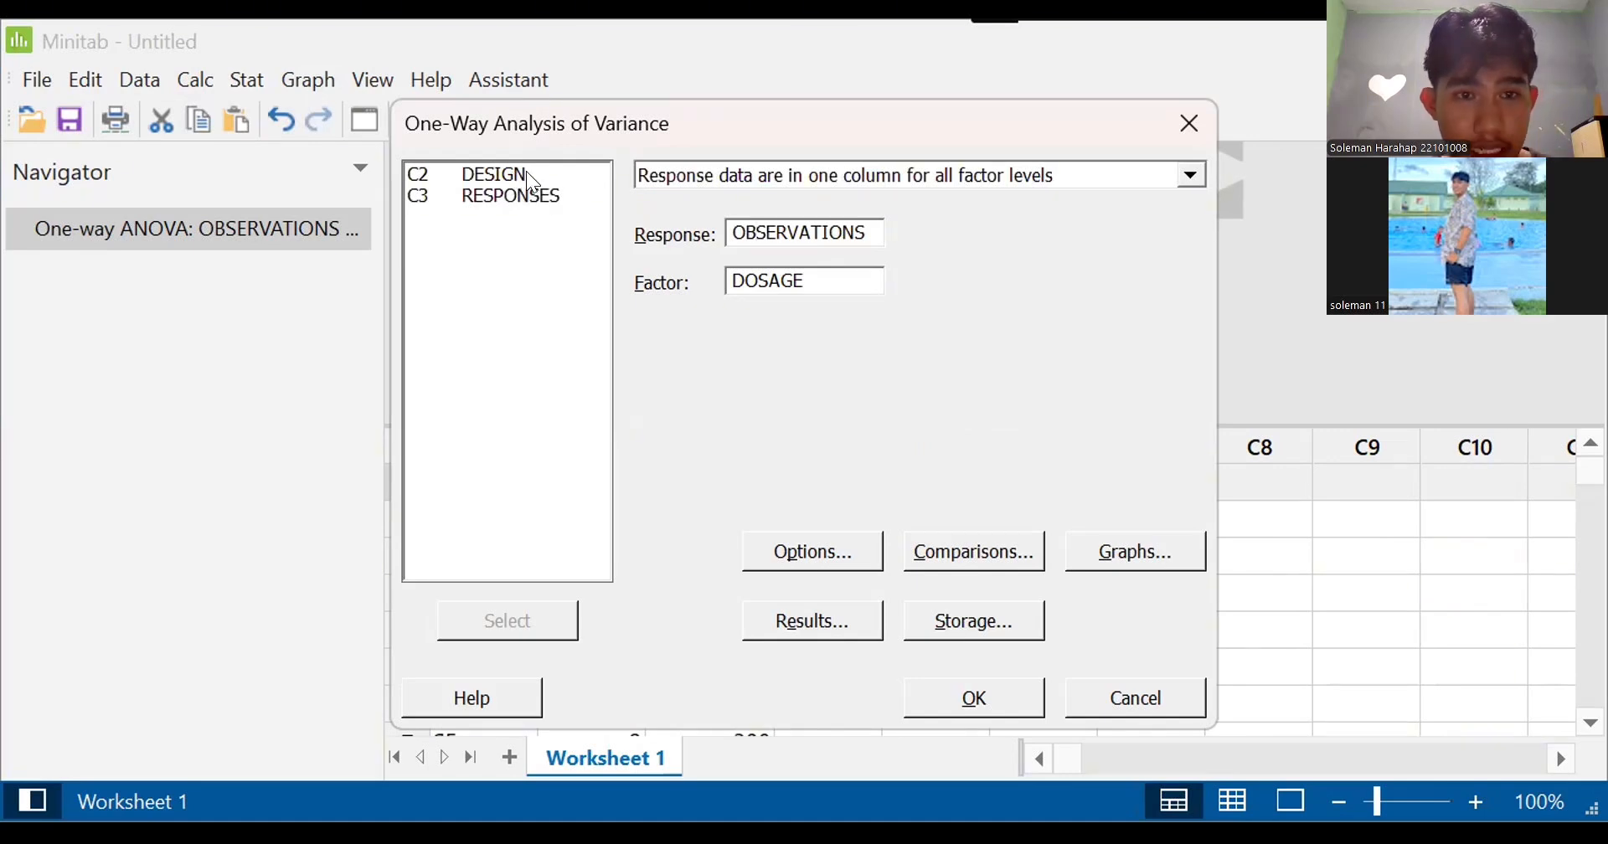
left_click(541, 195)
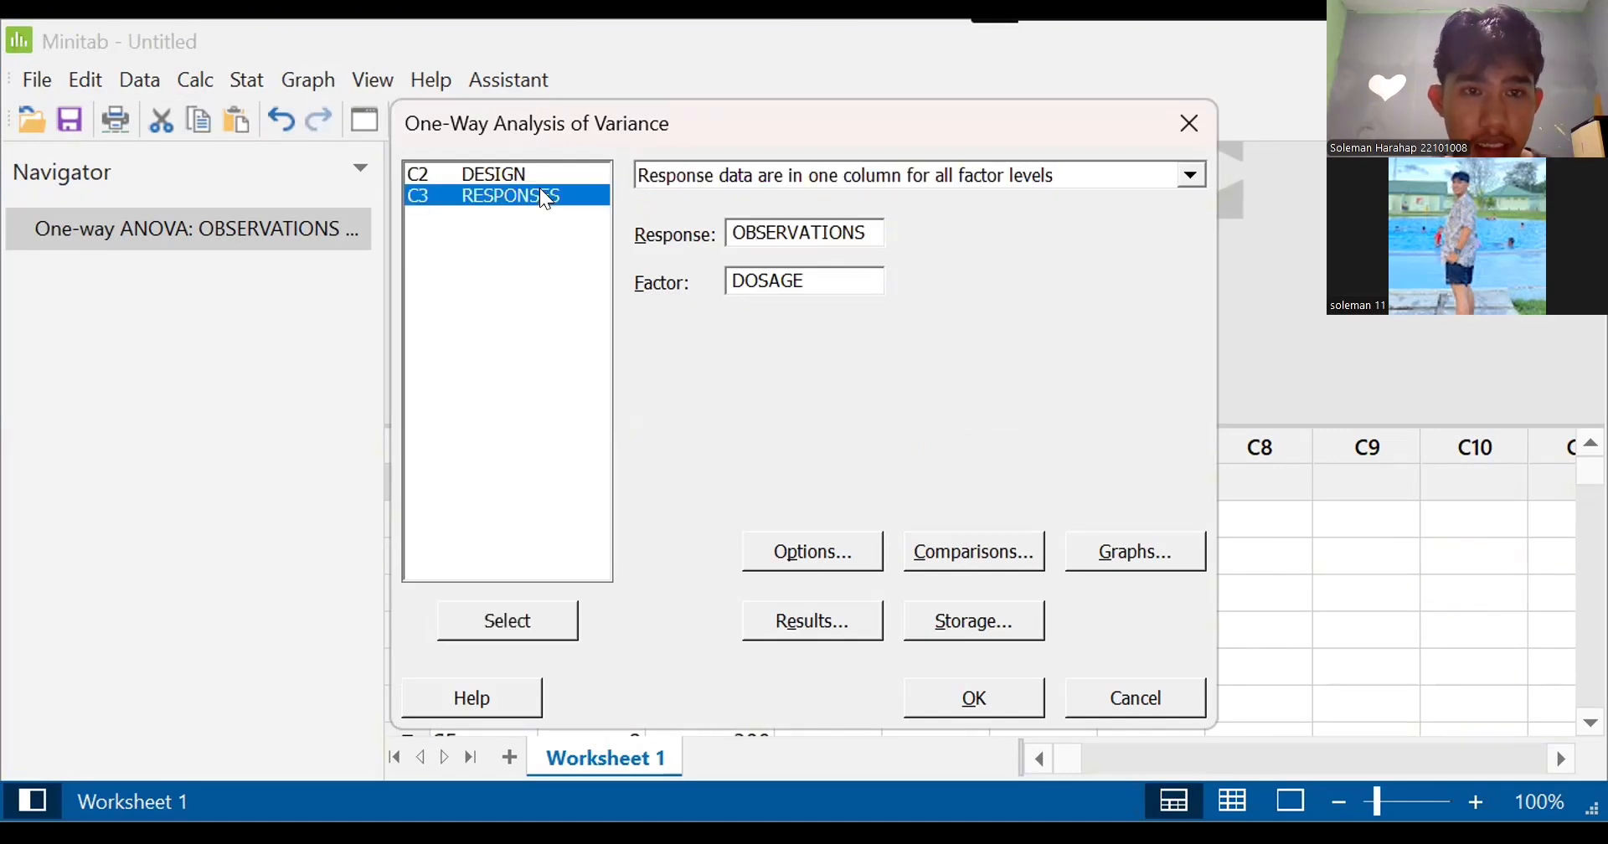
left_click(529, 605)
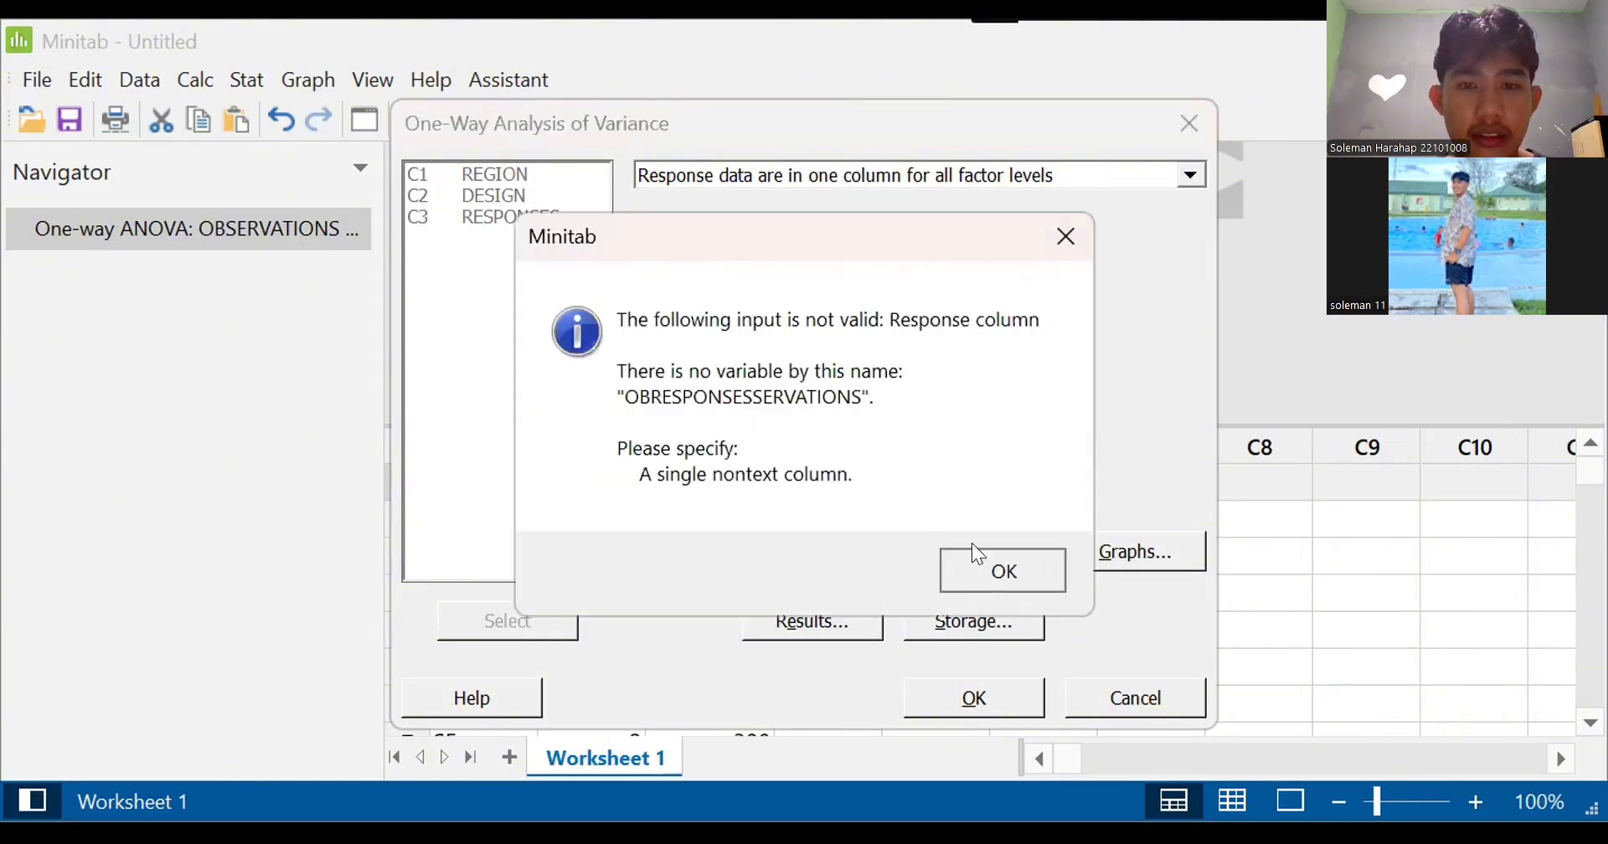
left_click(972, 553)
left_click(813, 281)
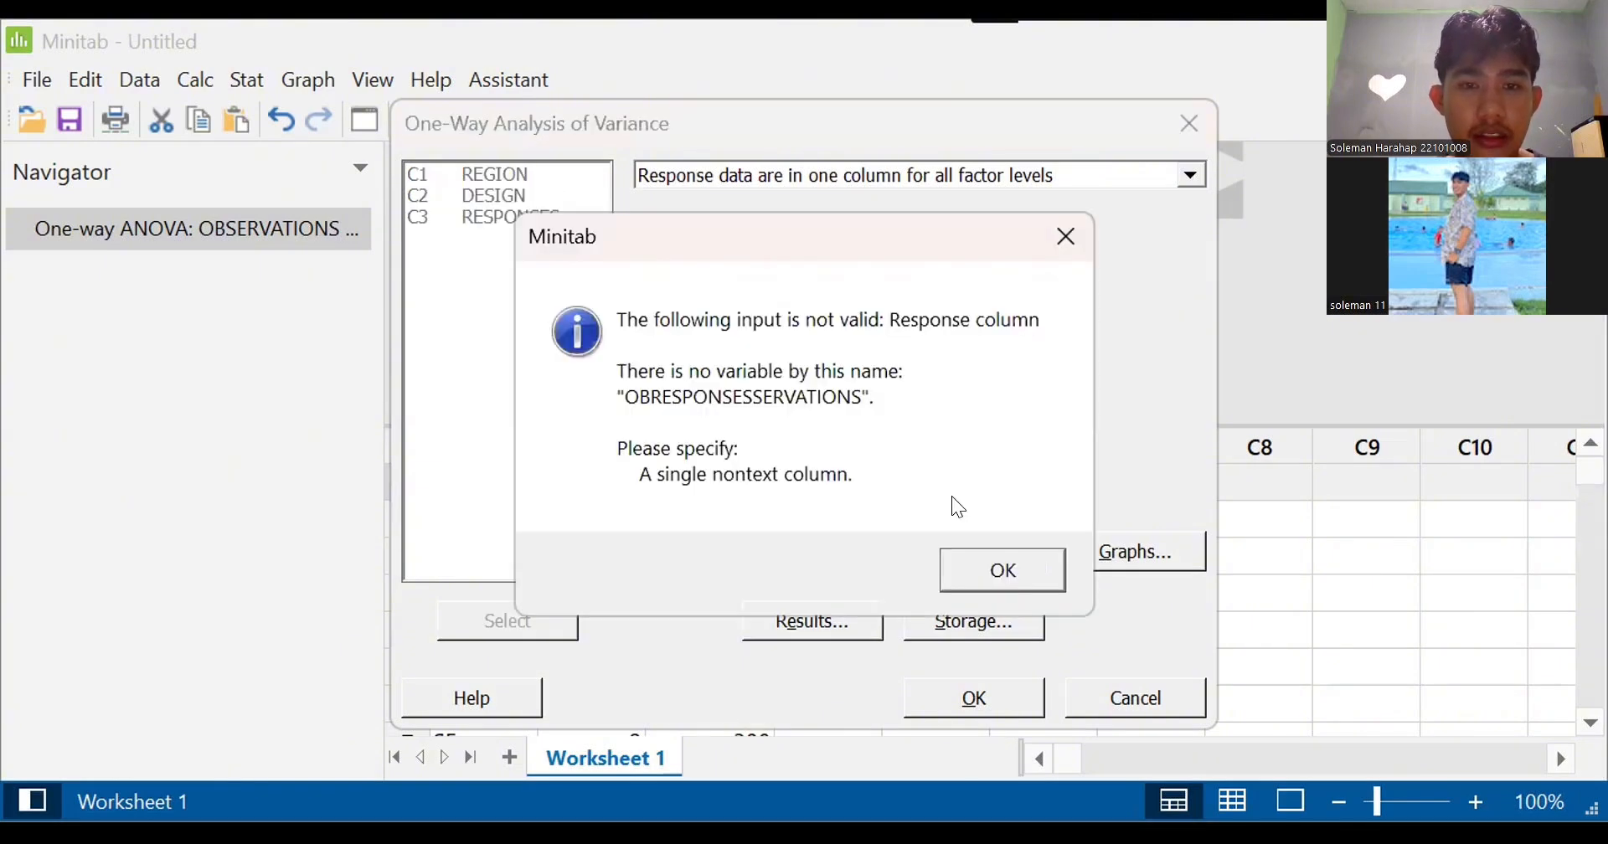
left_click(1013, 557)
- Clear the response entry and assign the RESPONSES column as the response variable
key("BackSpace")
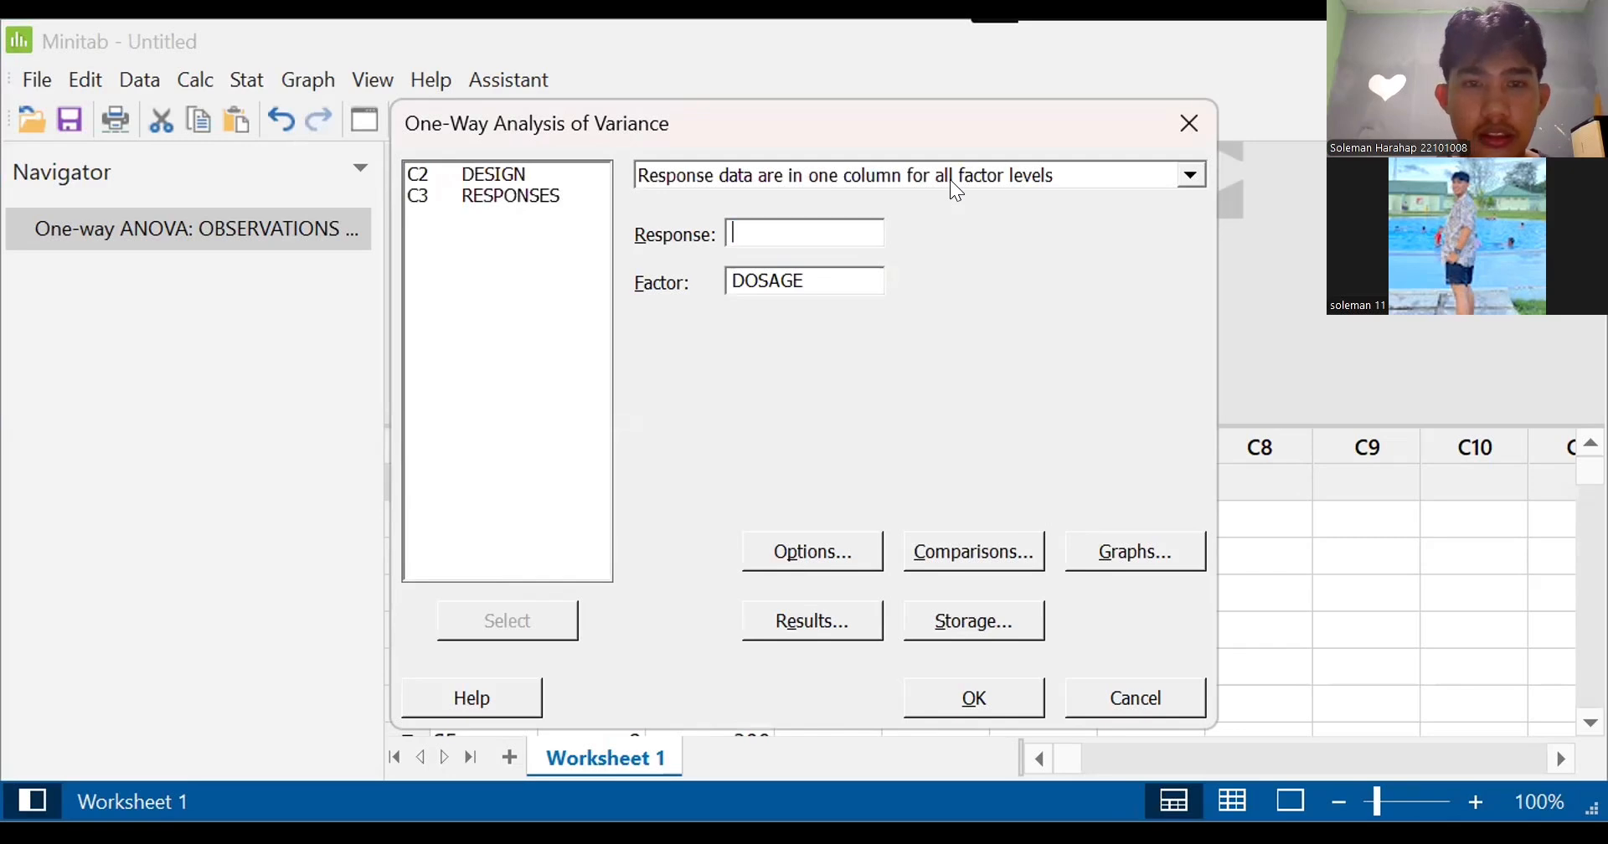
left_click(504, 194)
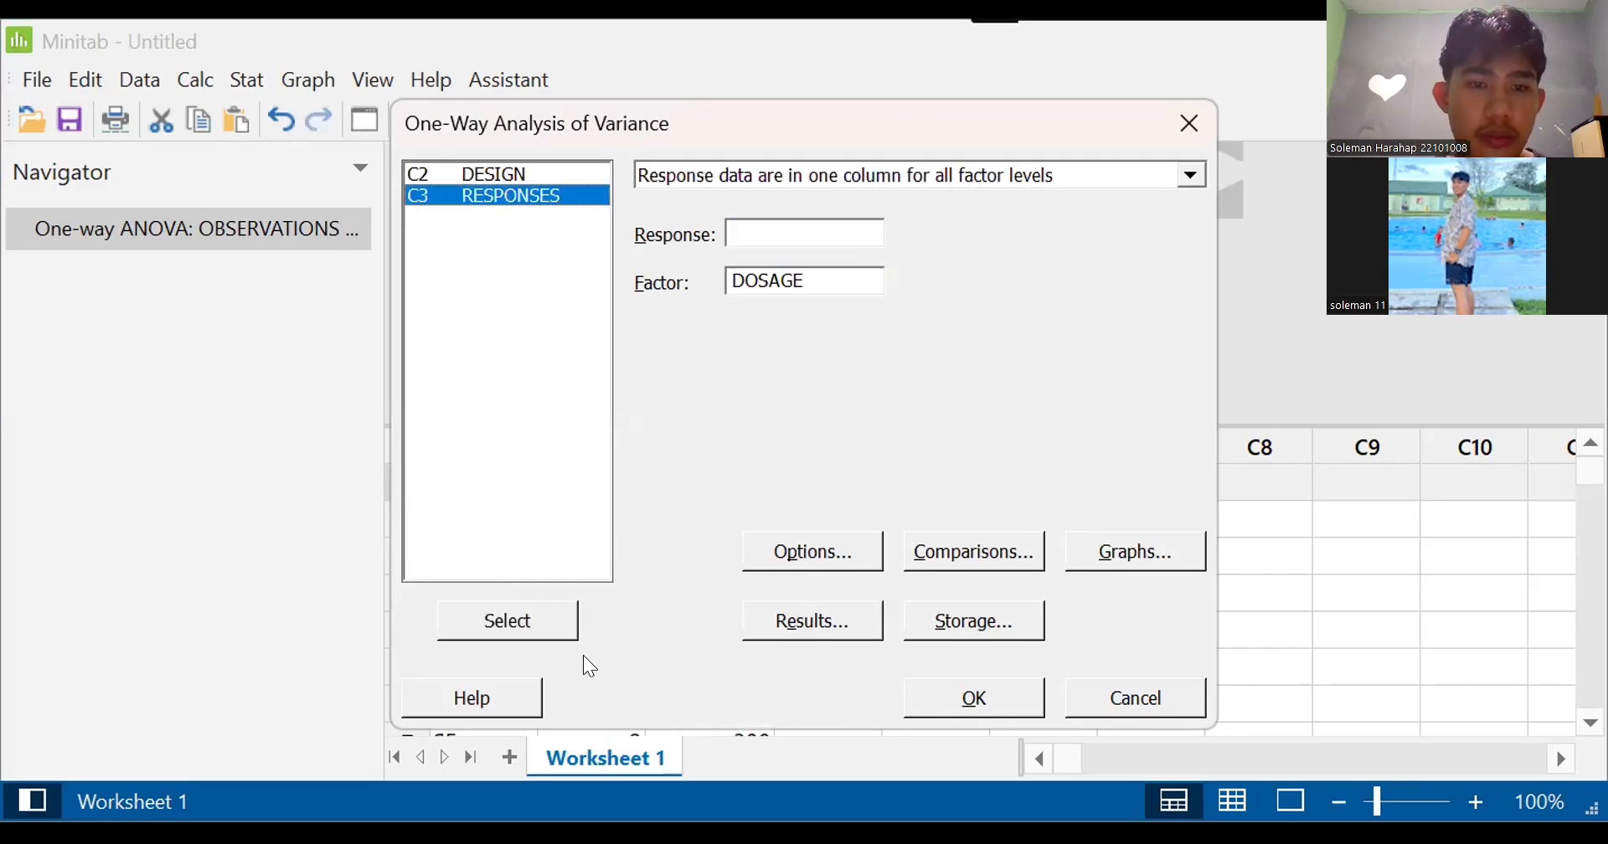
left_click(547, 603)
- Replace DOSAGE with the REGION column as the factor of the analysis
left_click(861, 280)
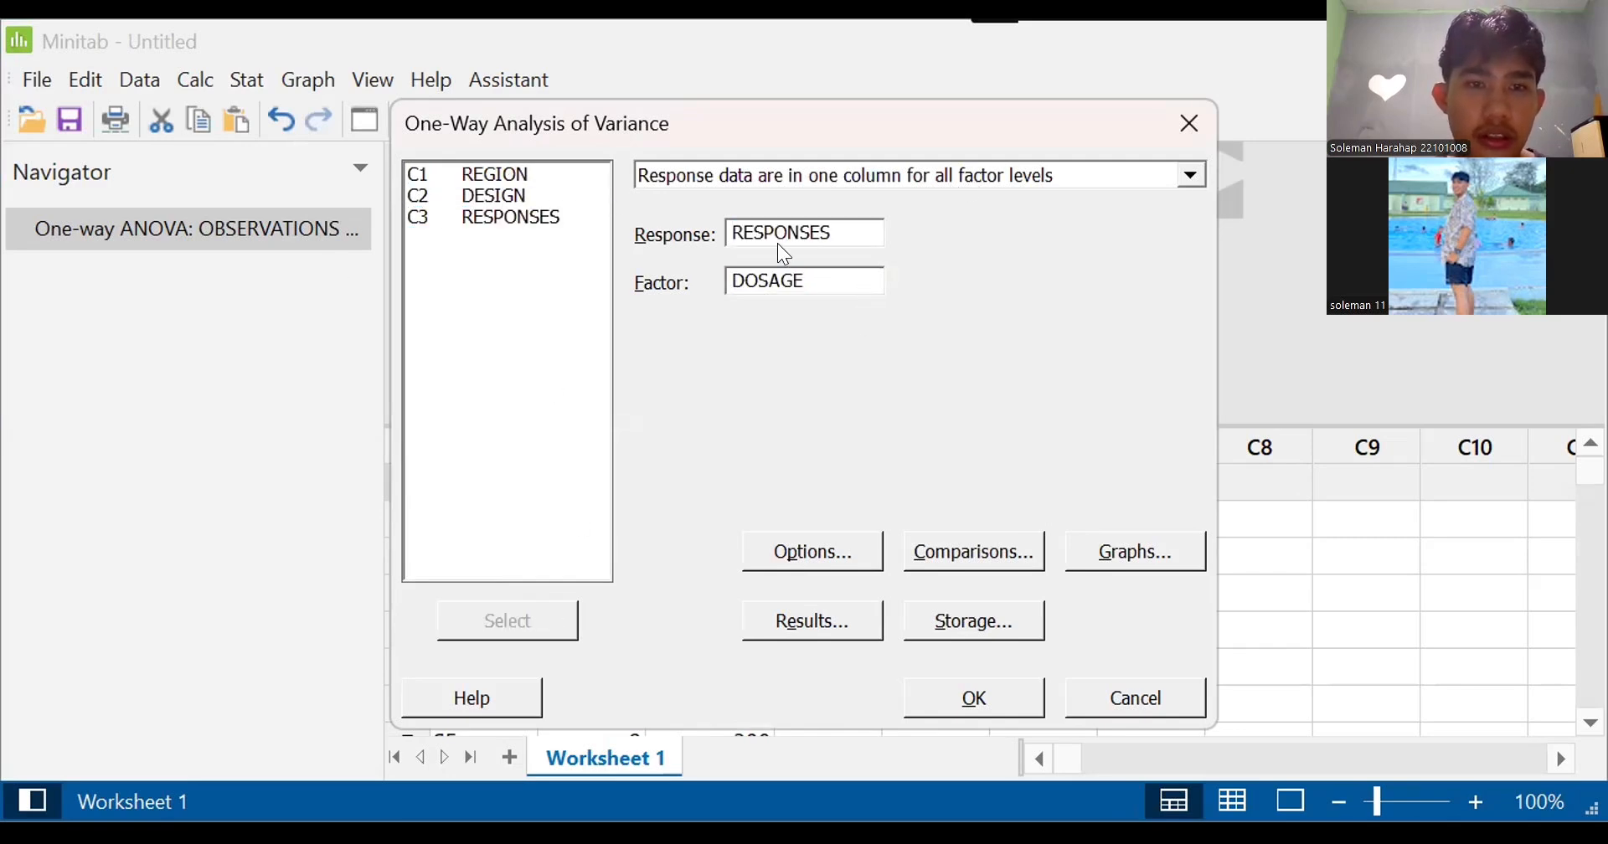
left_click(556, 193)
left_click(508, 604)
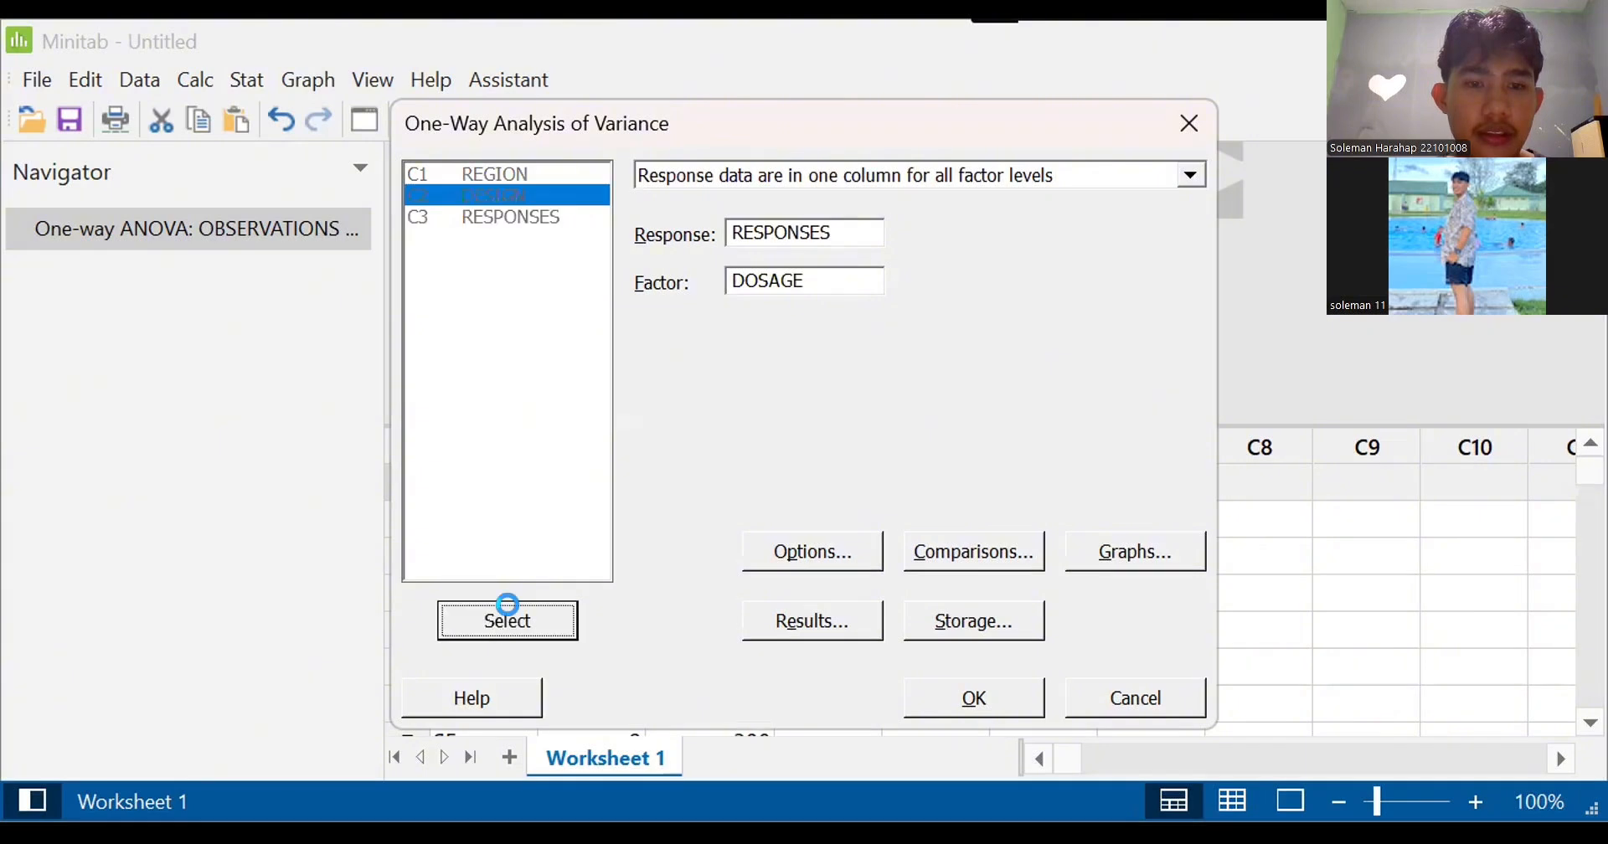
left_click(1026, 563)
left_click(499, 188)
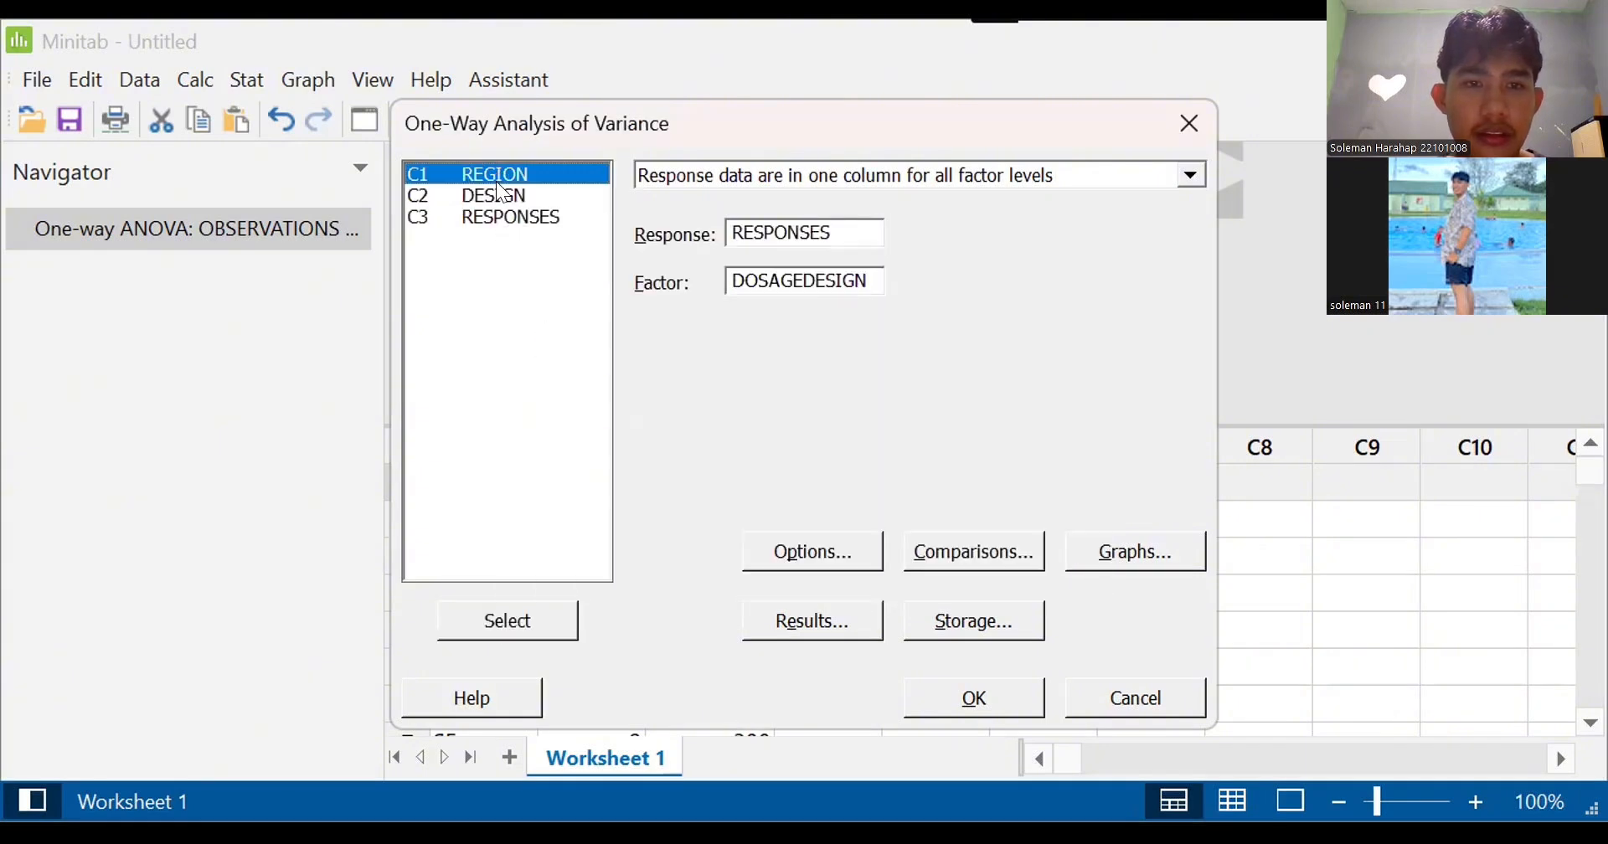
left_click(529, 630)
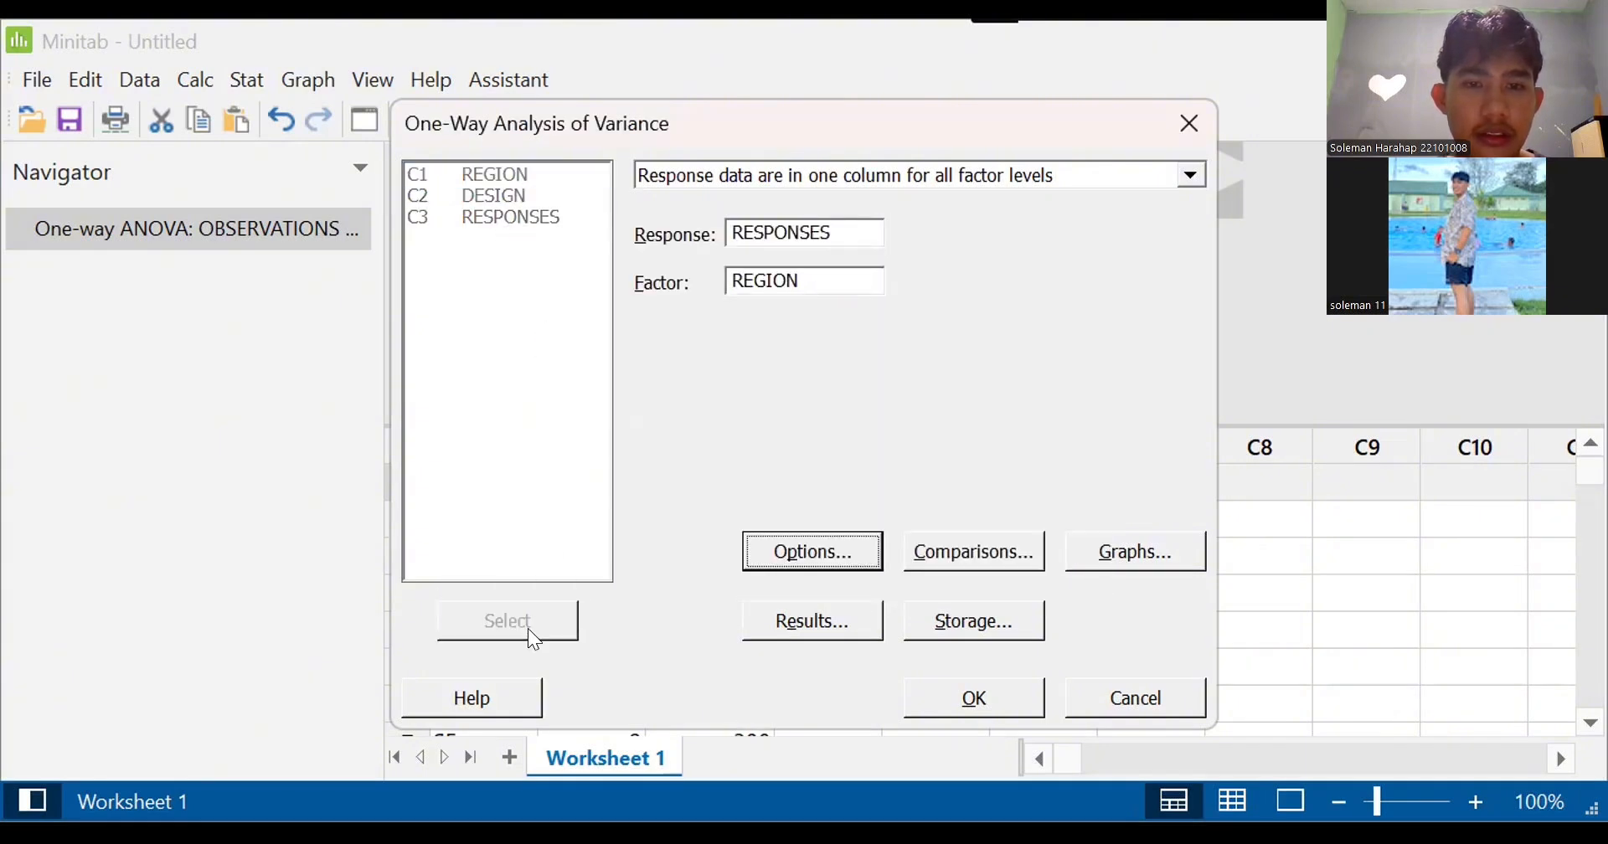
- Accept a comparison error rate of 5 with no comparison procedure, and request an interval plot and four-in-one residual plots
left_click(954, 554)
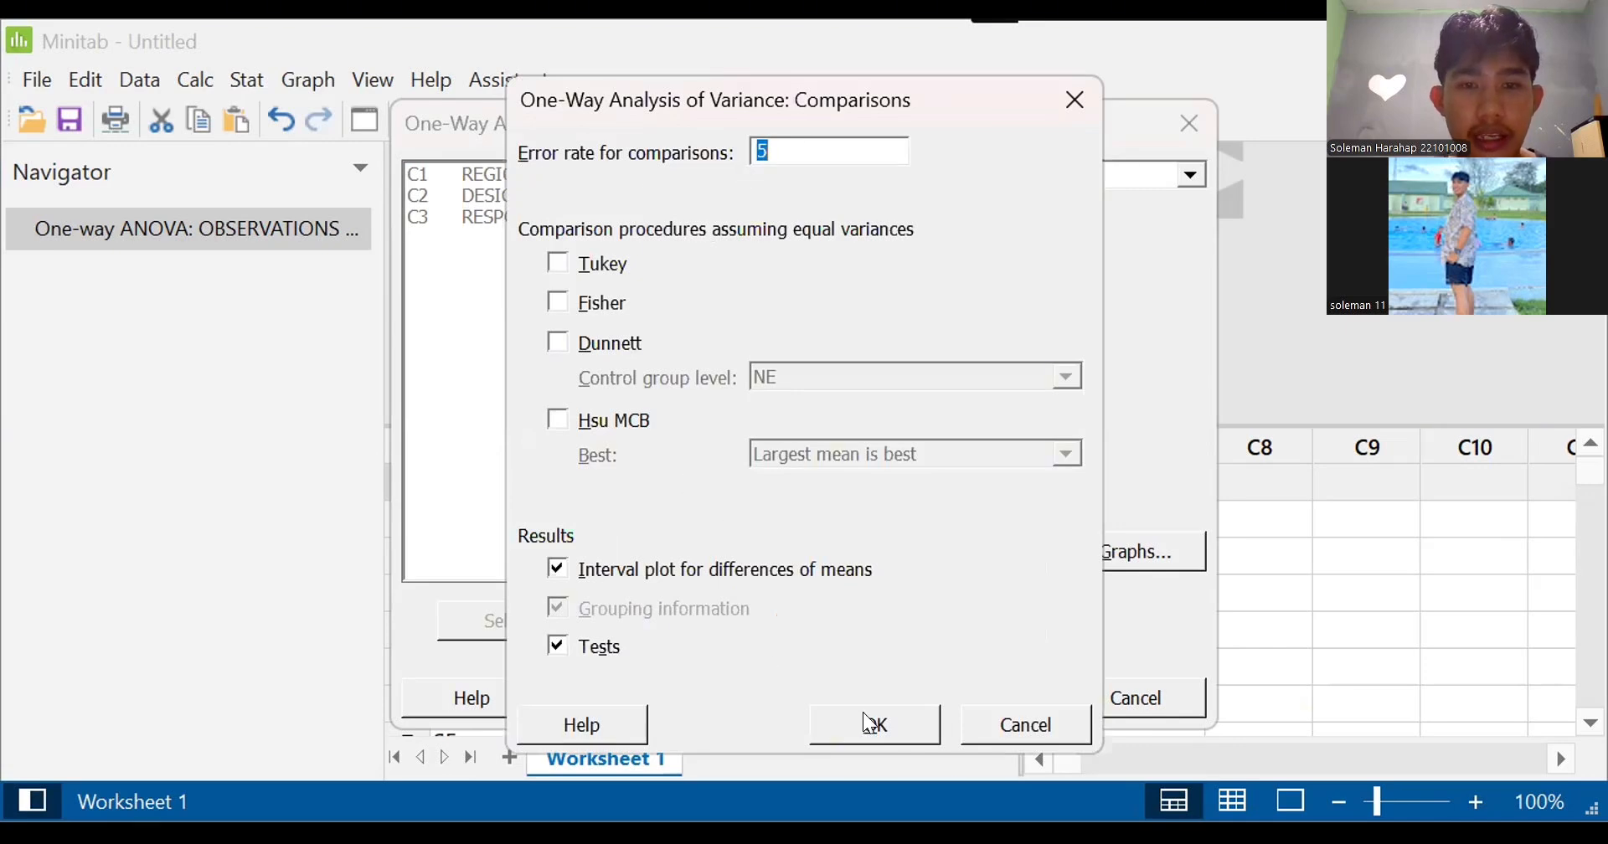
left_click(915, 740)
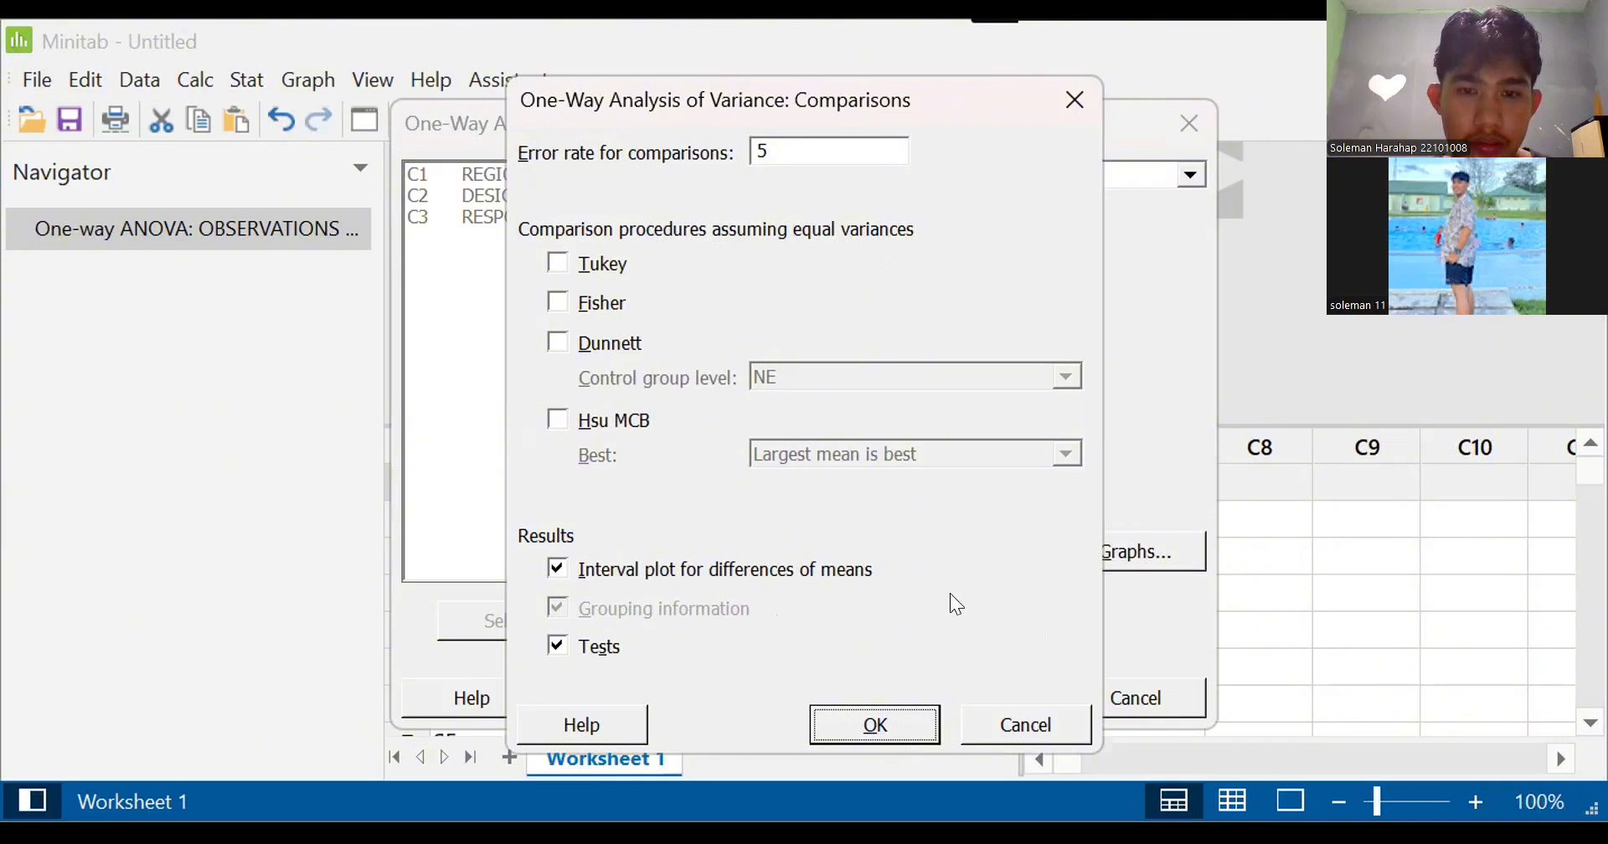
left_click(1080, 557)
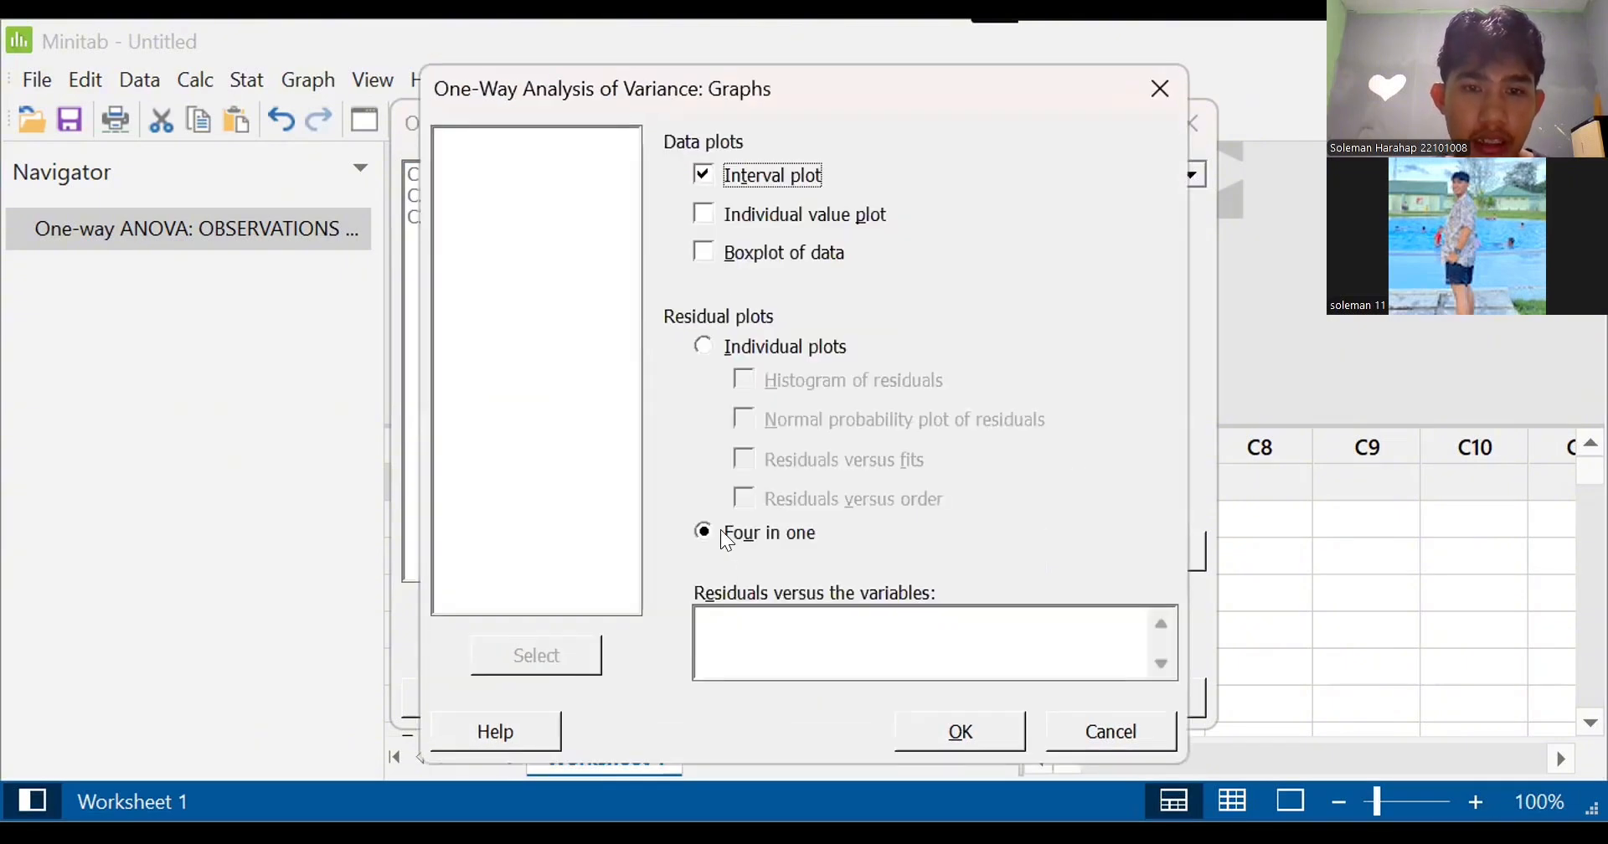
left_click(727, 541)
left_click(1005, 748)
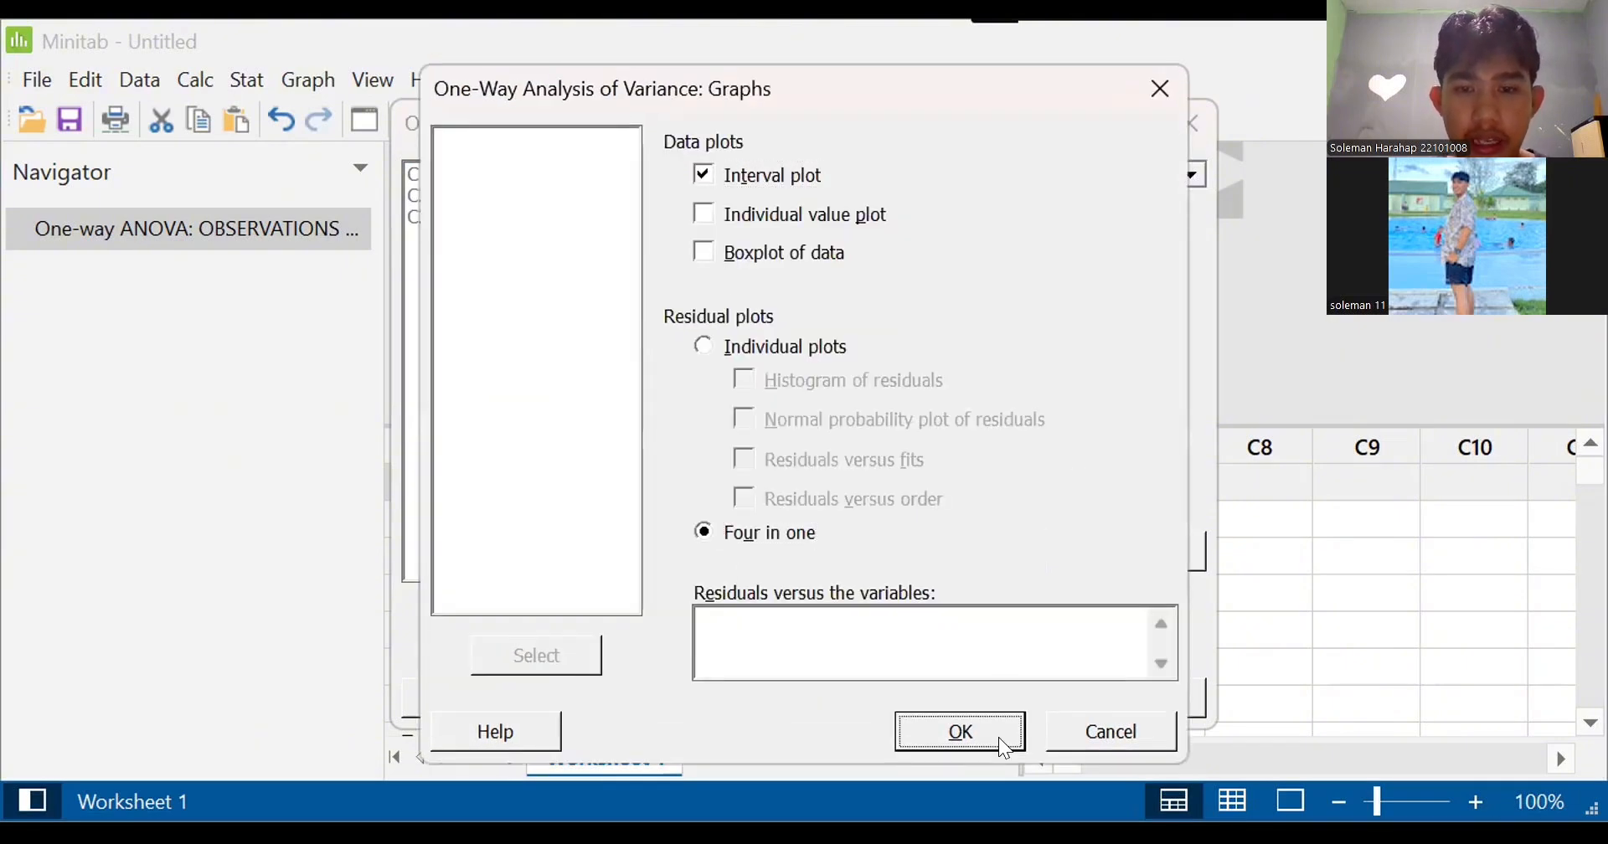
- Accept simple tables for the results, store fits and residuals, and run the One-Way ANOVA
left_click(771, 621)
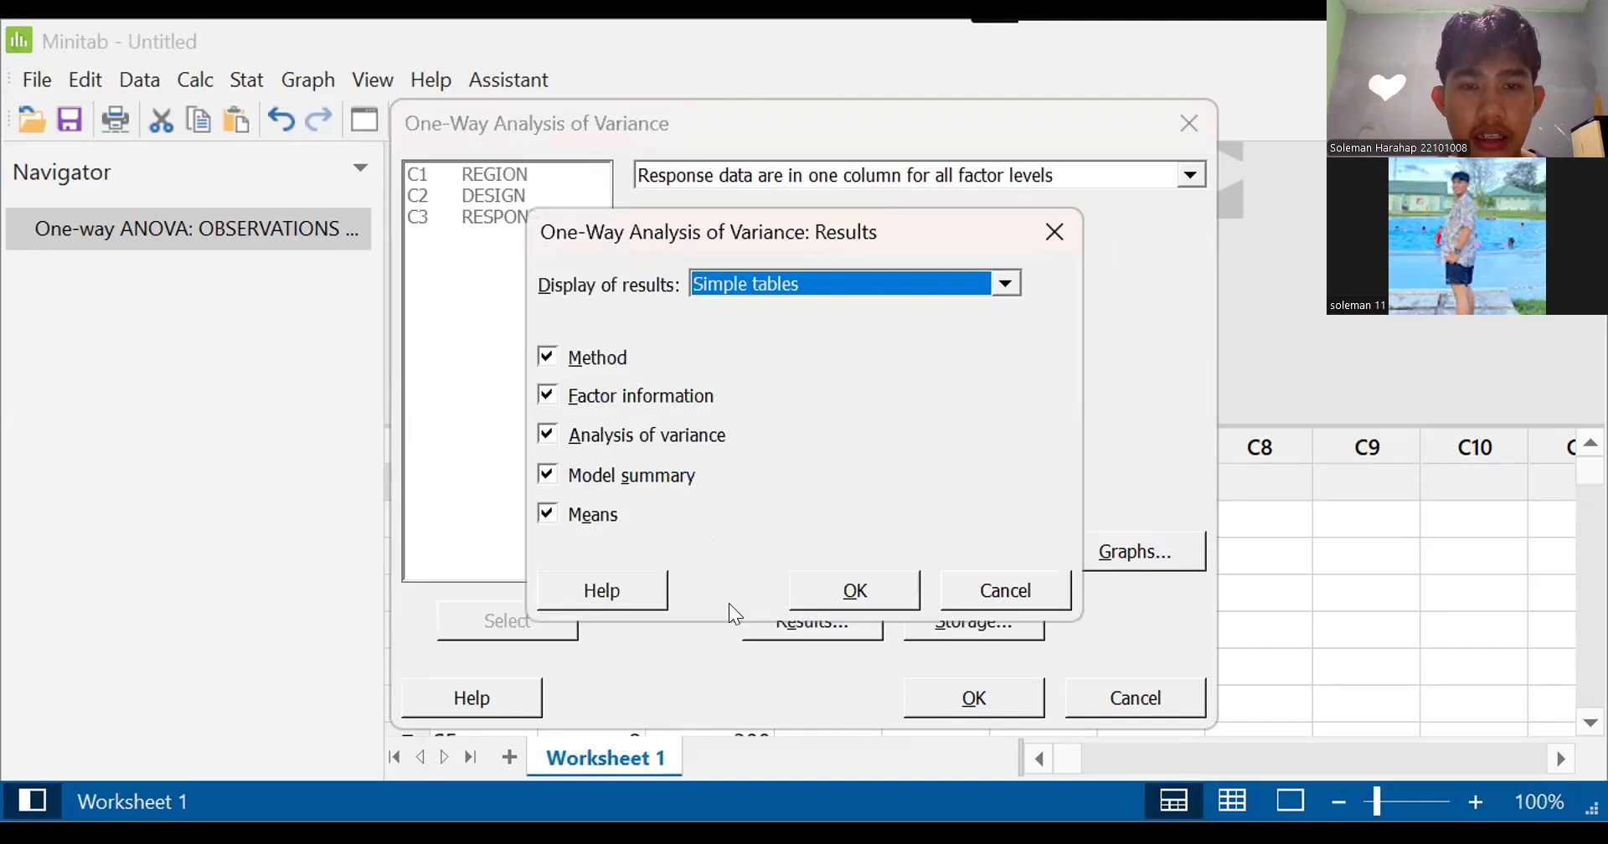
left_click(839, 594)
left_click(1011, 610)
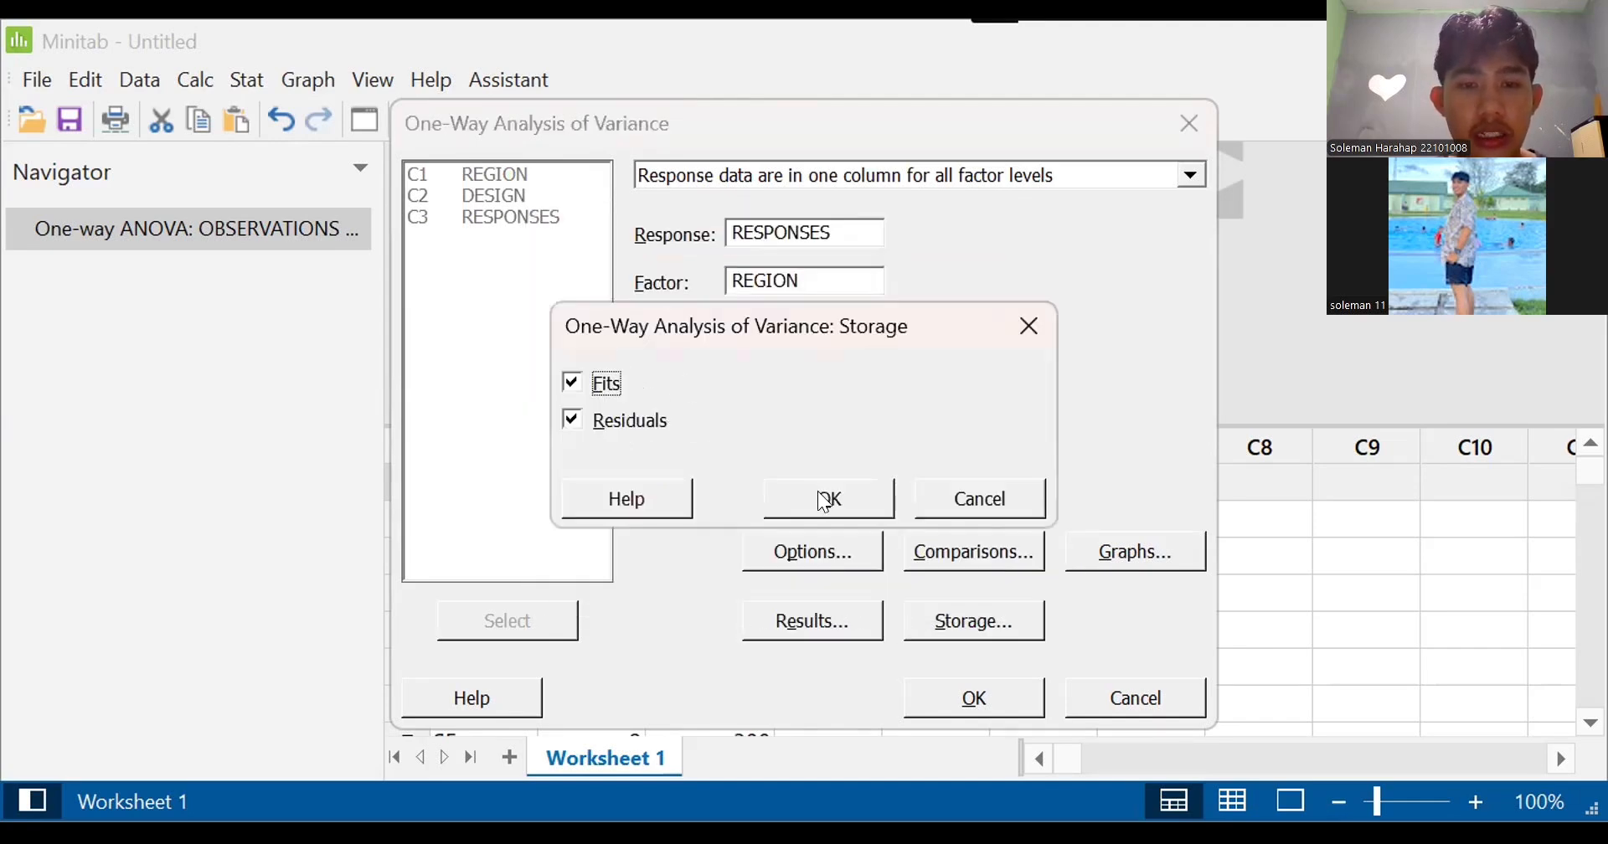
left_click(825, 501)
left_click(1014, 700)
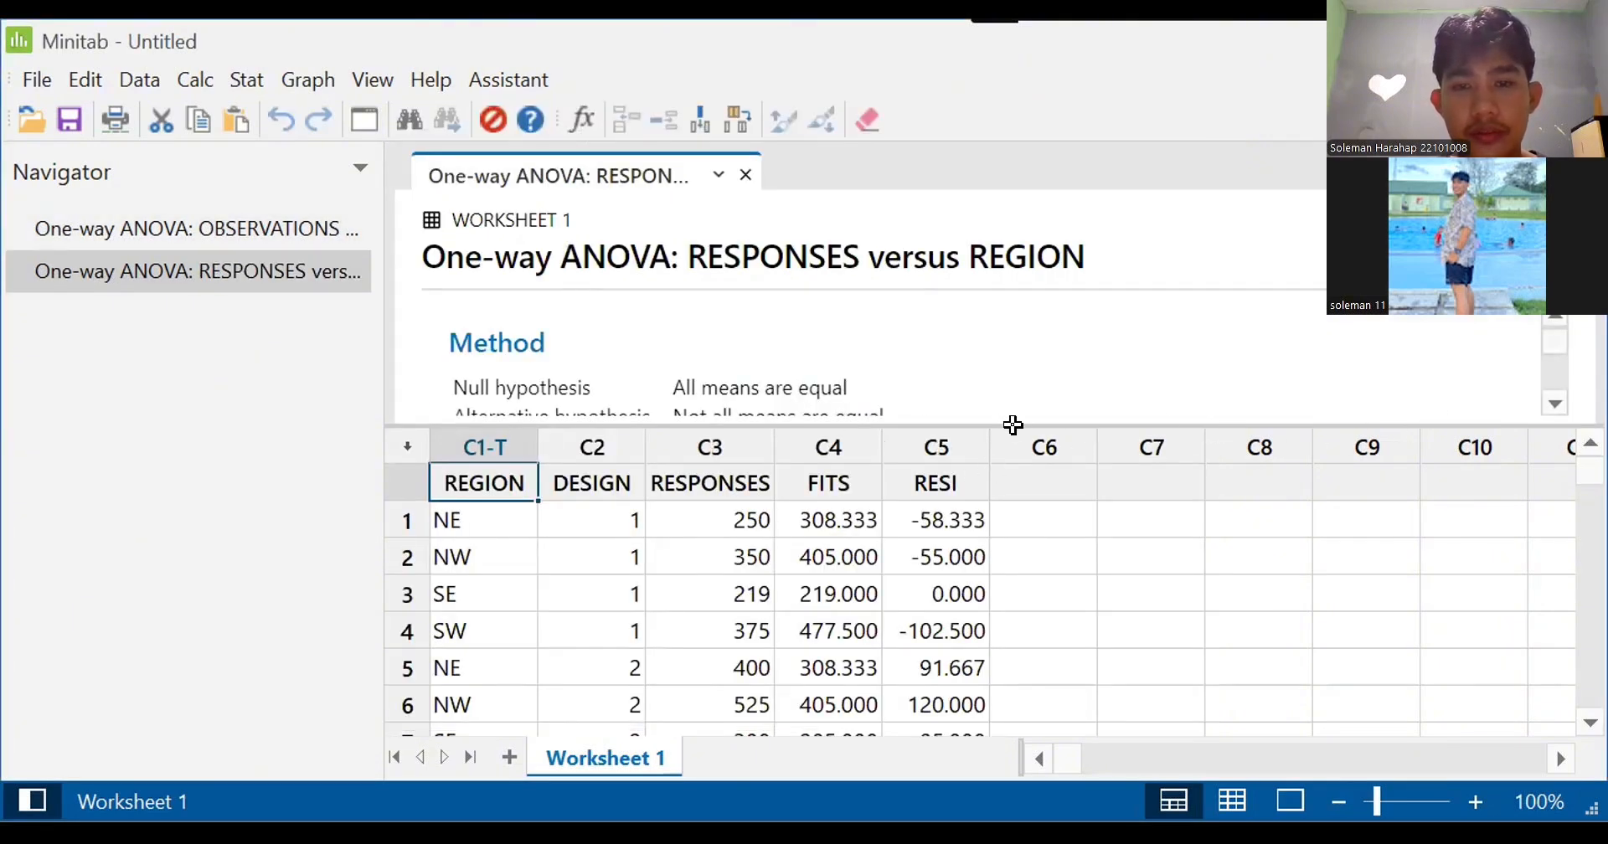
- Enlarge the output area above the worksheet to show more of the ANOVA results
left_click(1012, 446)
left_click(930, 420)
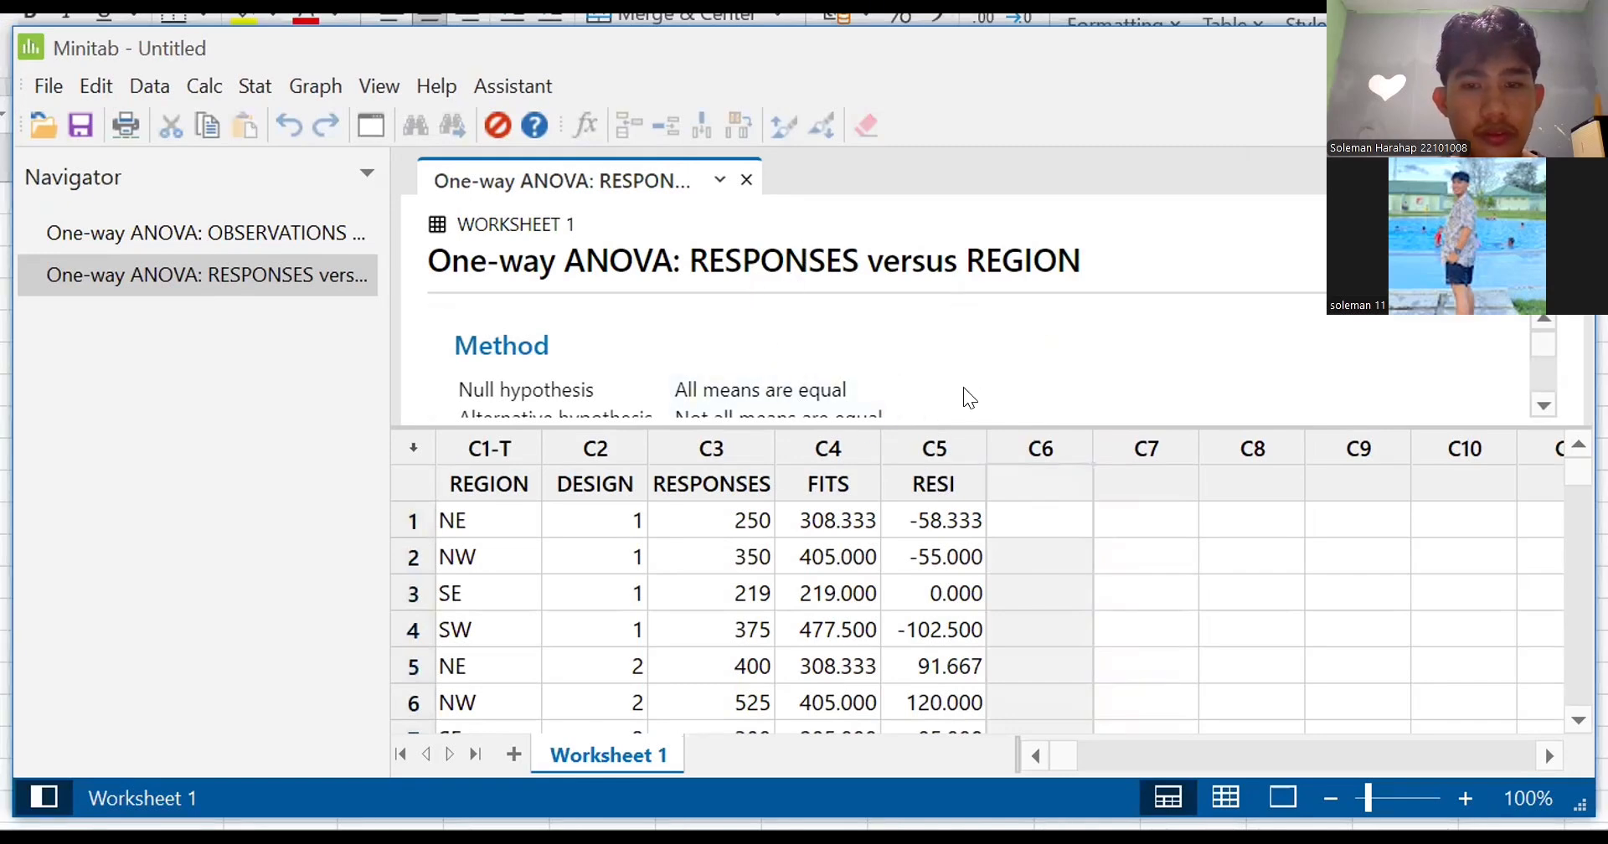
left_click(953, 445)
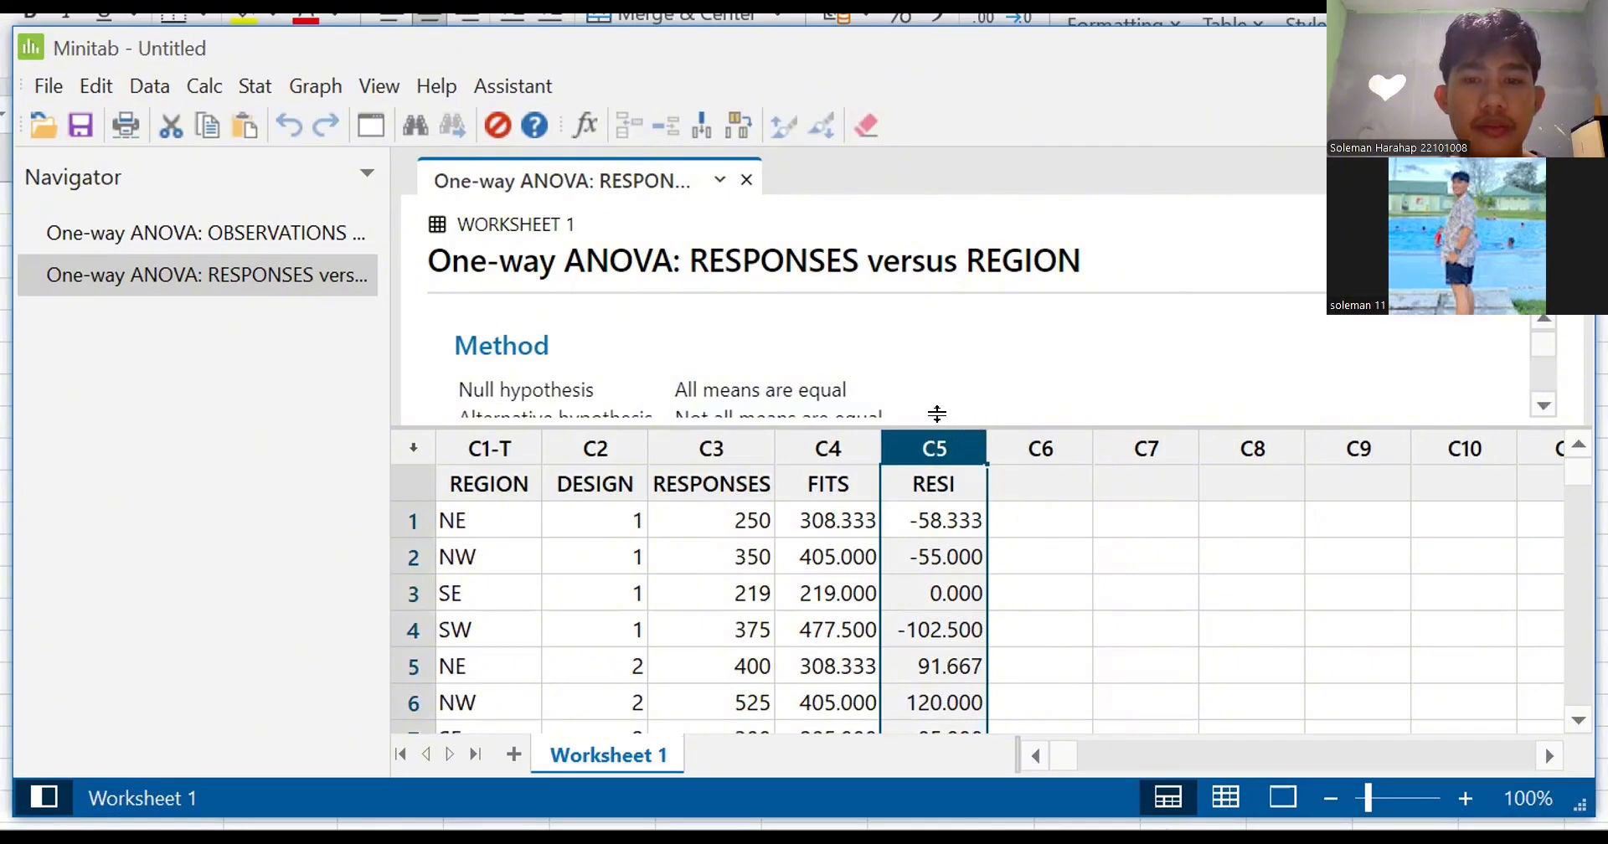
left_click_drag(936, 414, 944, 551)
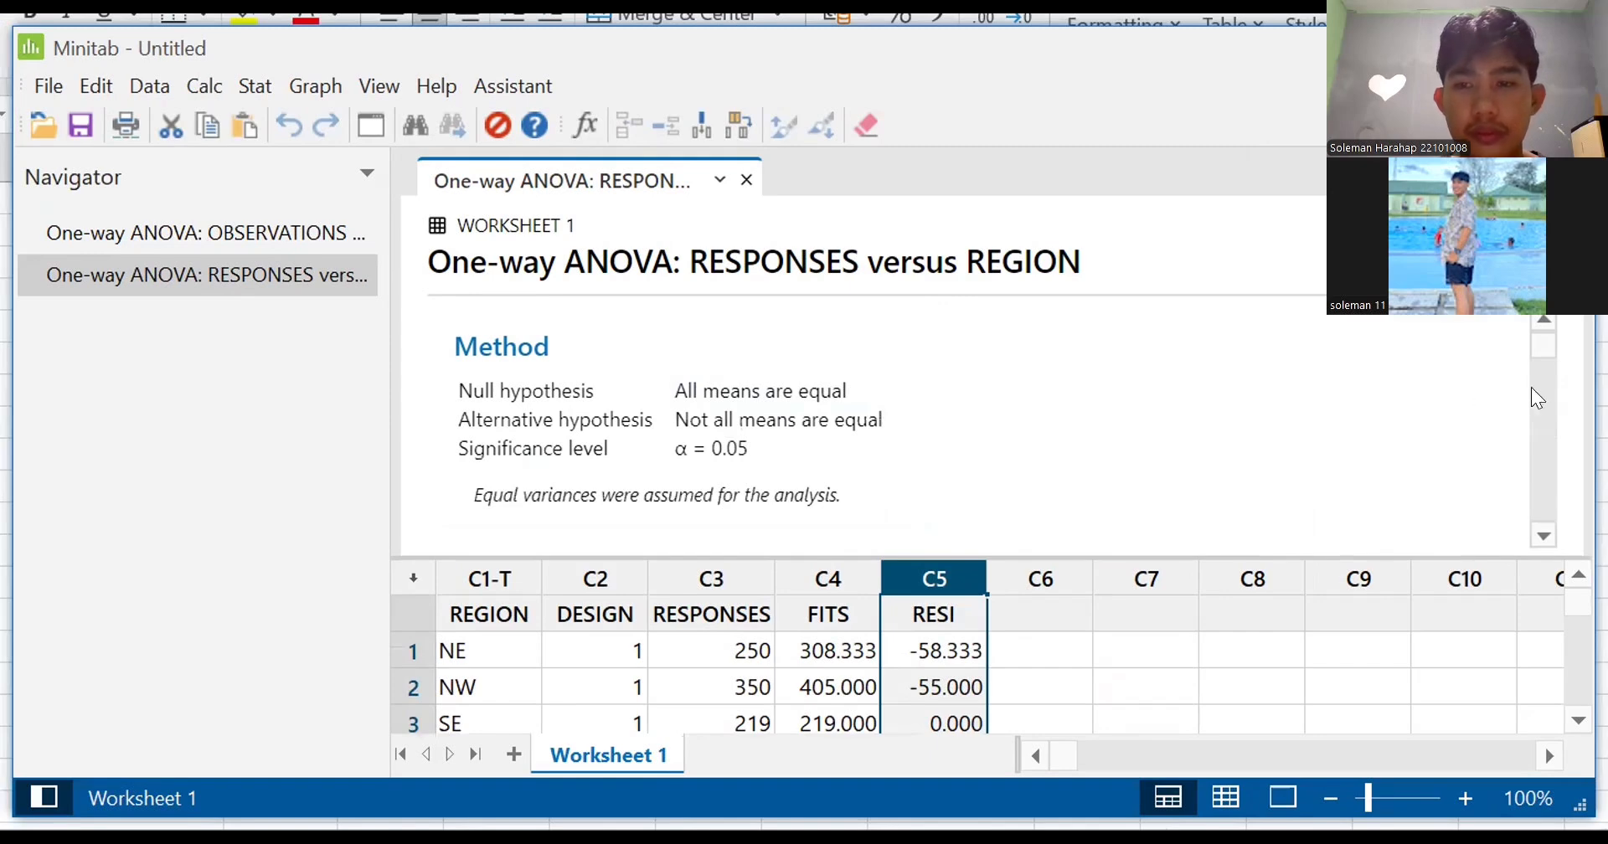
- Examine the method, factor information and analysis of variance tables alongside the worksheet's REGION and DESIGN columns
mouse_move(1537, 352)
left_mouse_down()
mouse_move(1542, 372)
mouse_move(1544, 348)
left_mouse_up()
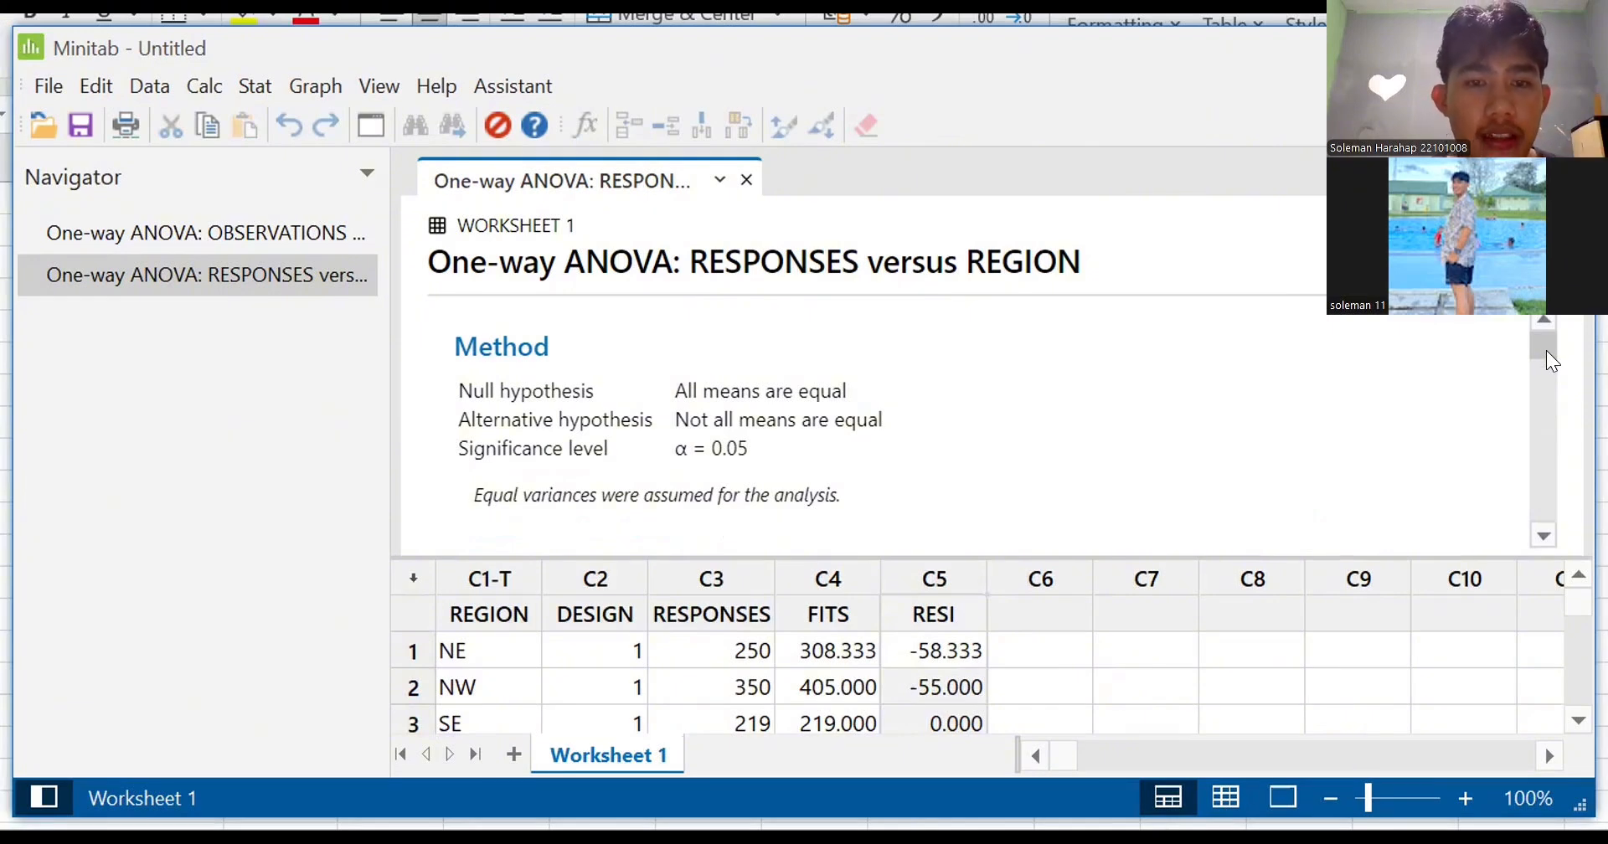
left_click_drag(1545, 350, 1546, 370)
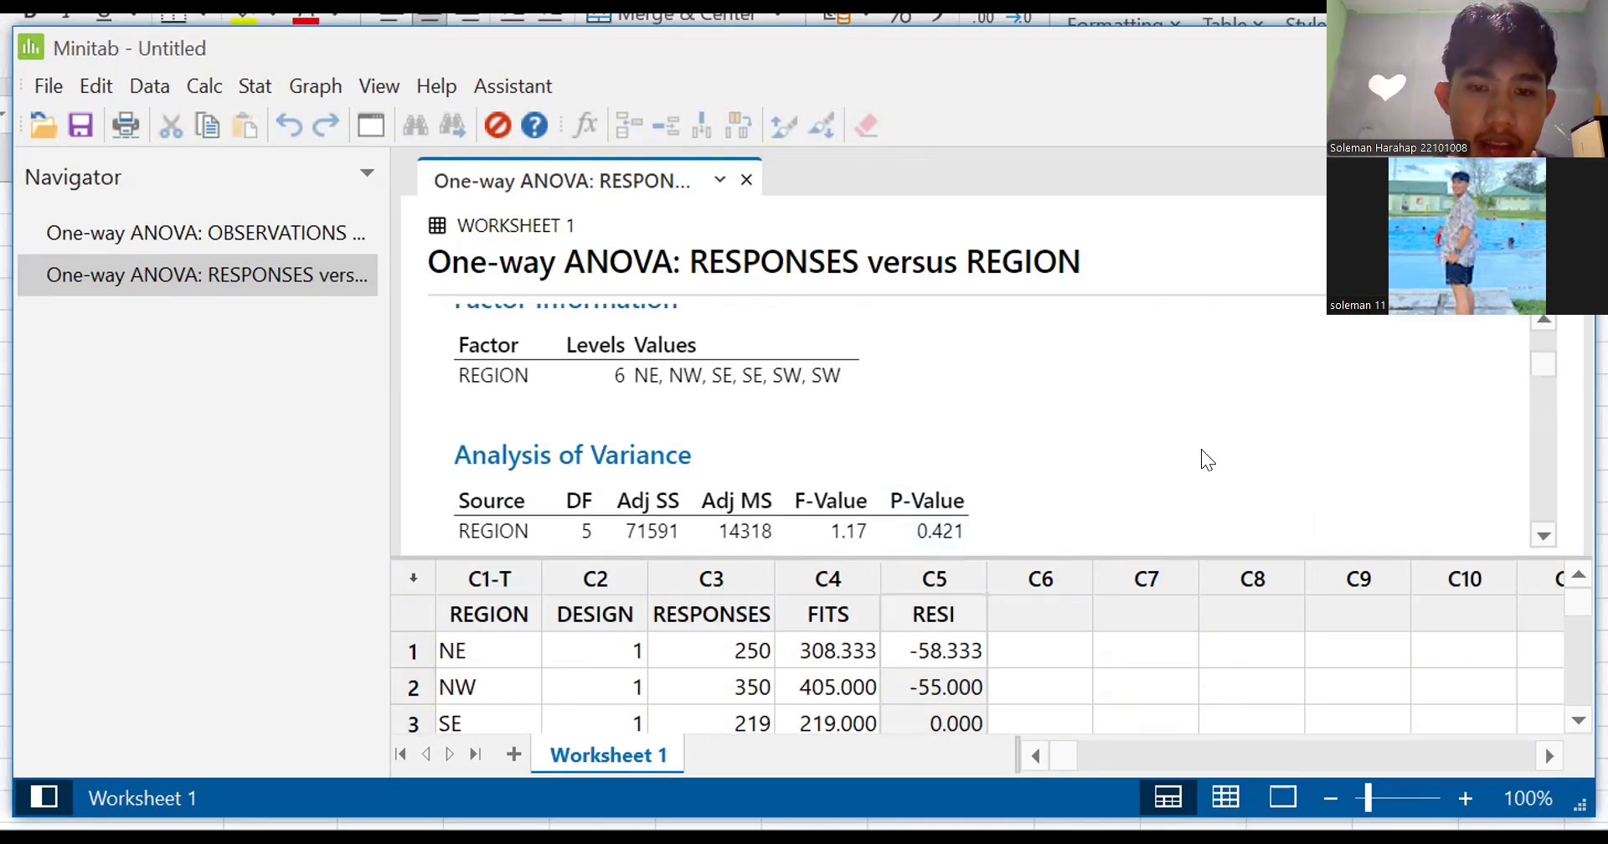
left_click(503, 658)
left_click(503, 657)
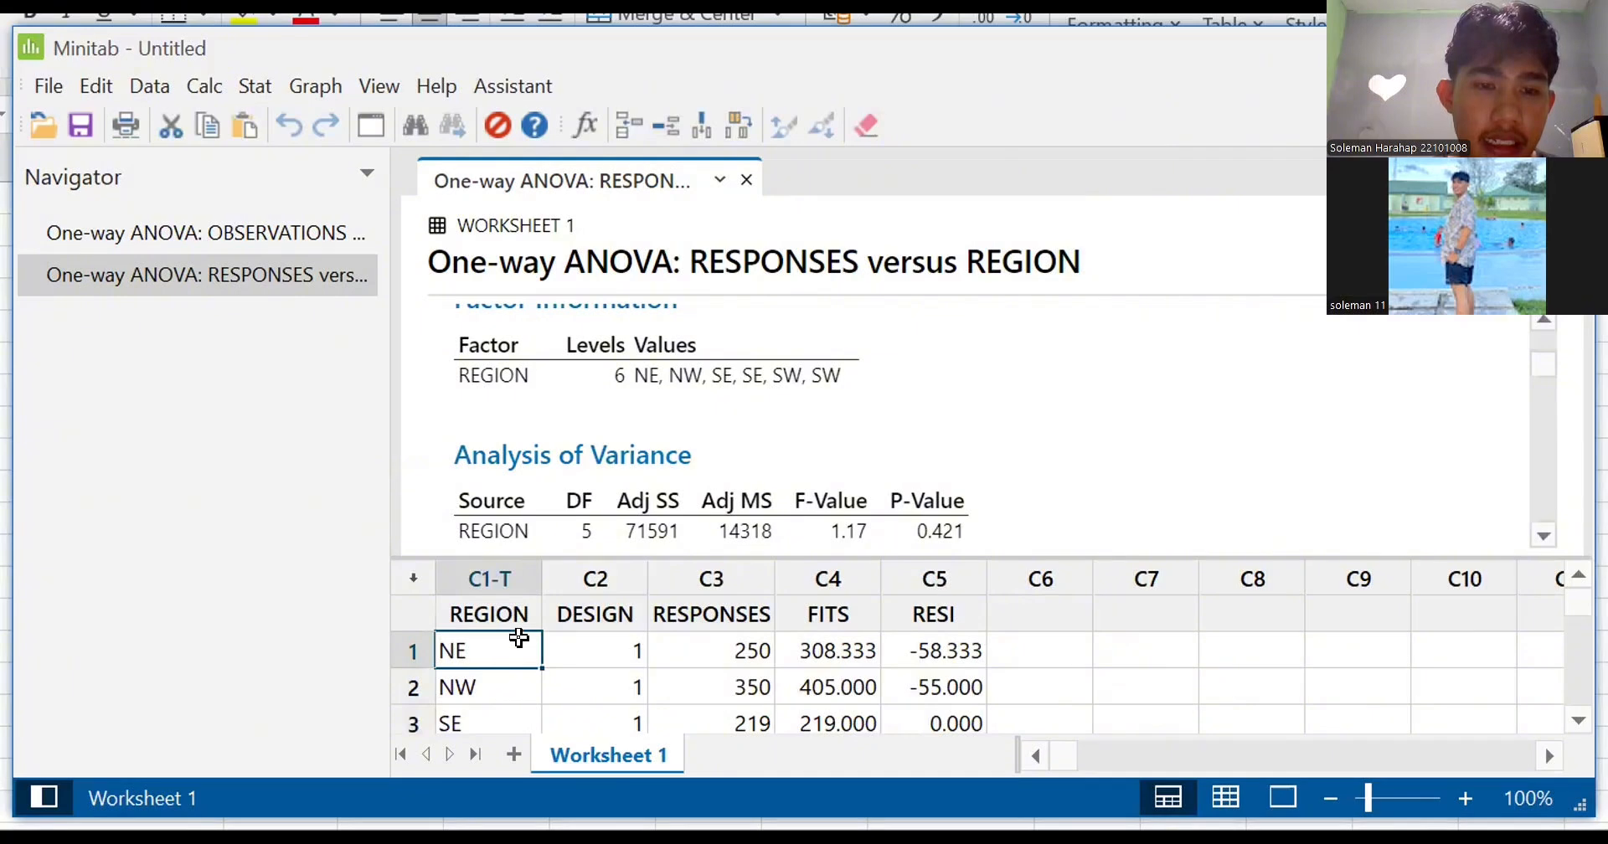
left_click_drag(502, 650, 534, 703)
left_click(580, 578)
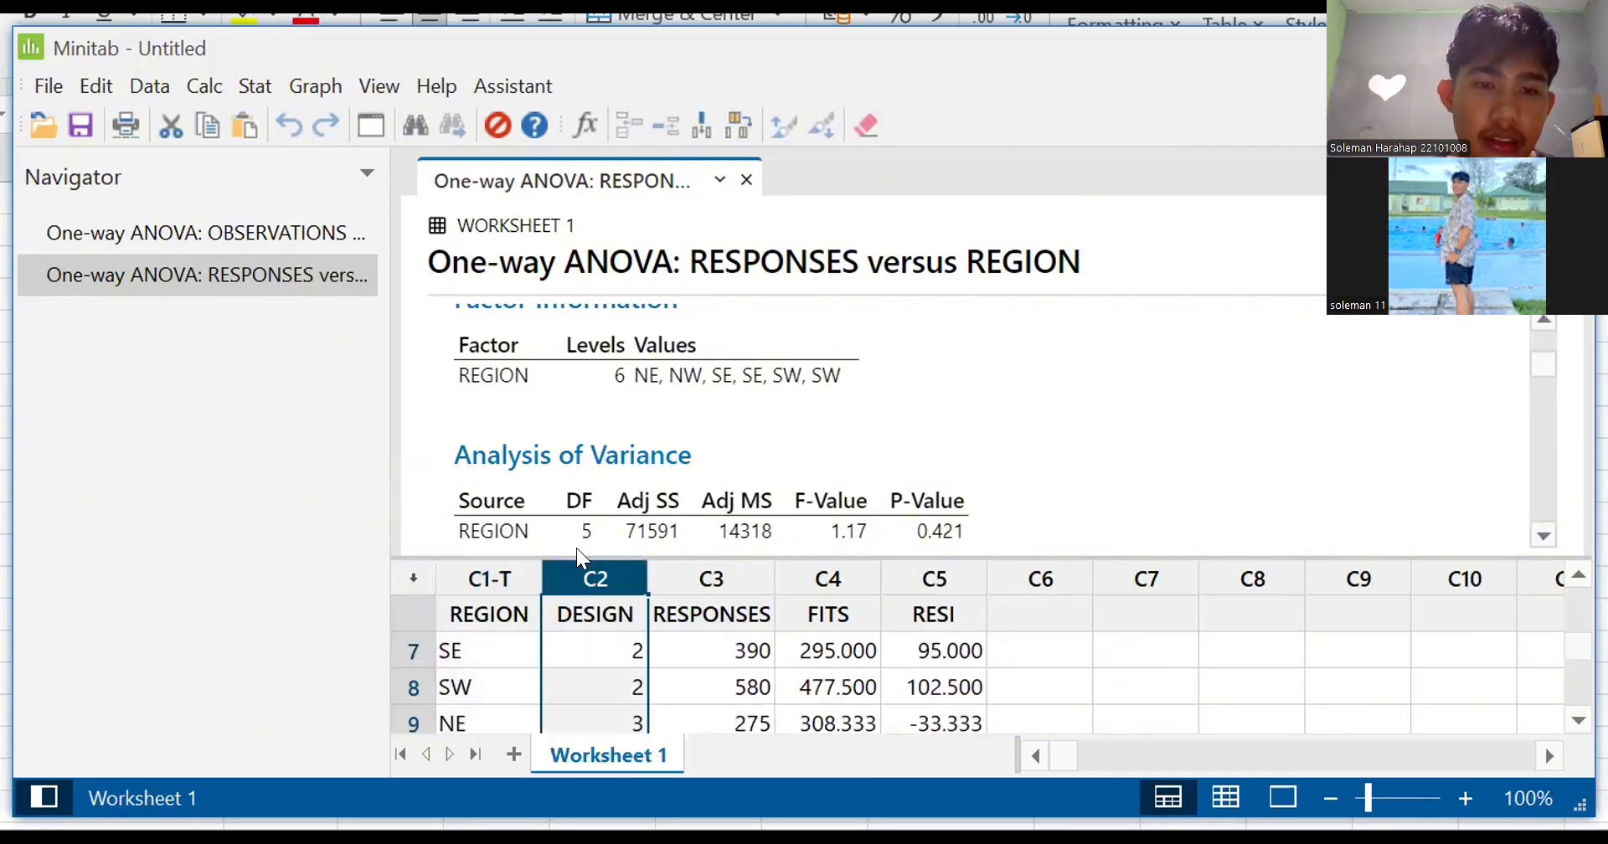
left_click(489, 578)
scroll(678, 368, "down", 3)
scroll(674, 381, "up", 5)
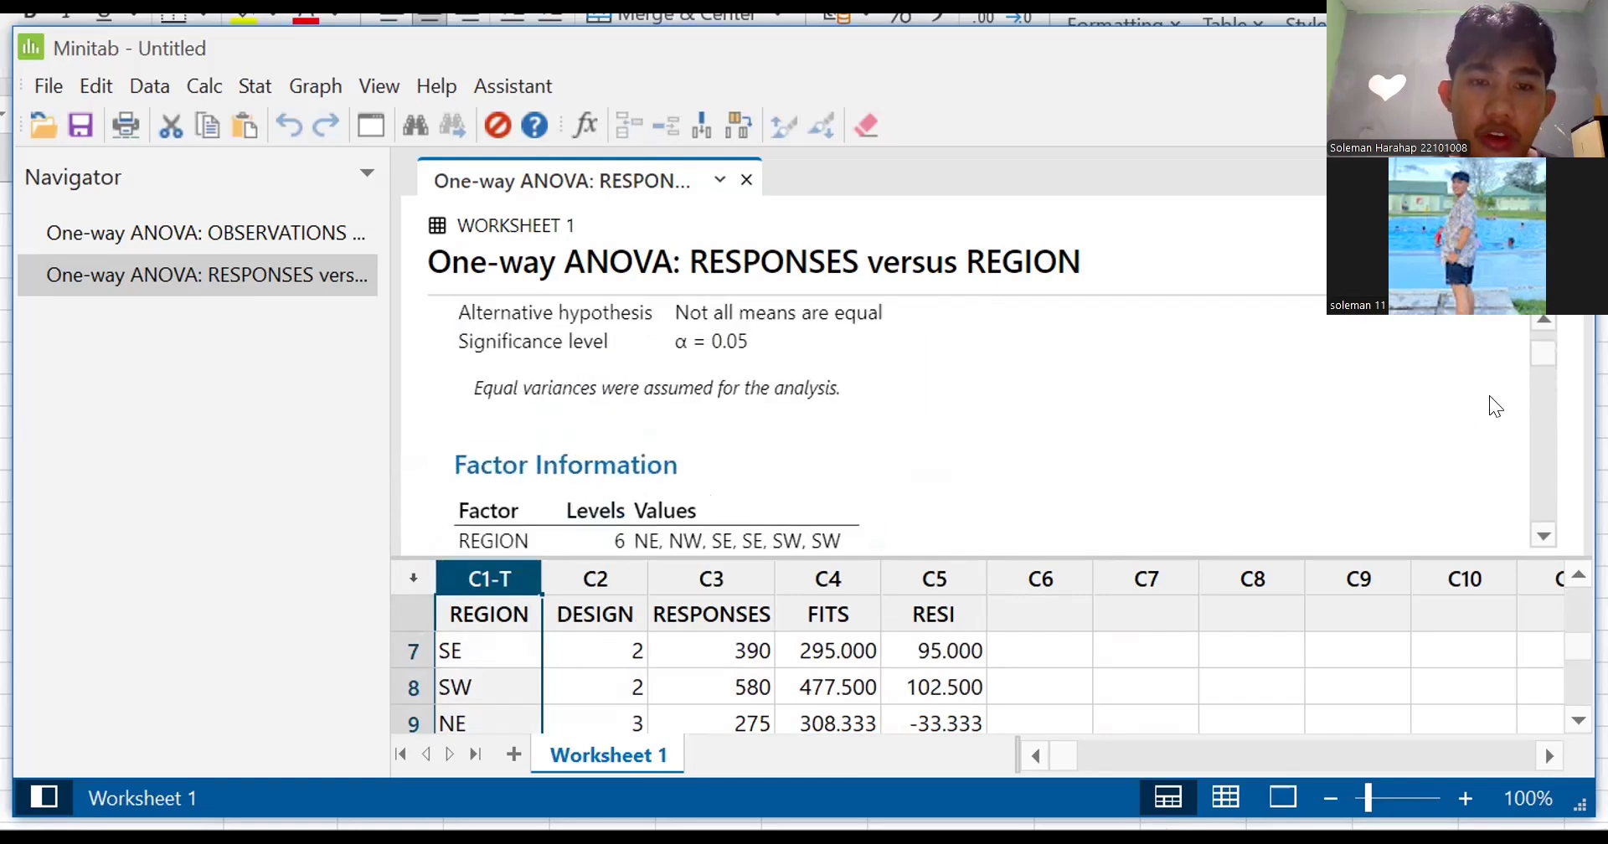
- Review the model summary, the means table and the interval plot of RESPONSES versus REGION
left_click_drag(1535, 365, 1539, 402)
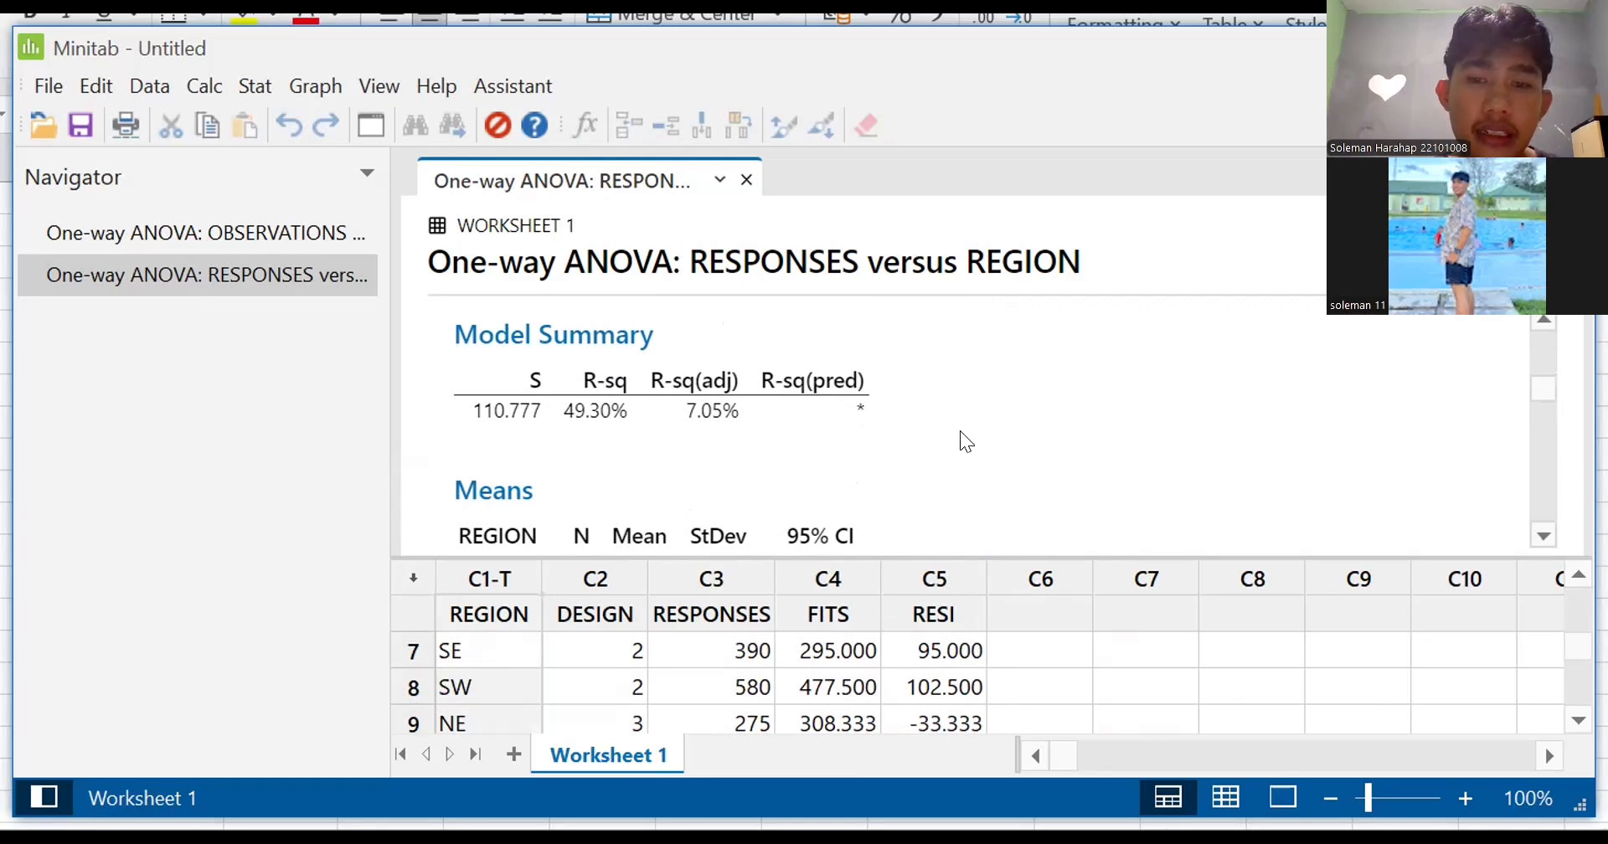
scroll(959, 431, "down", 3)
scroll(741, 372, "down", 2)
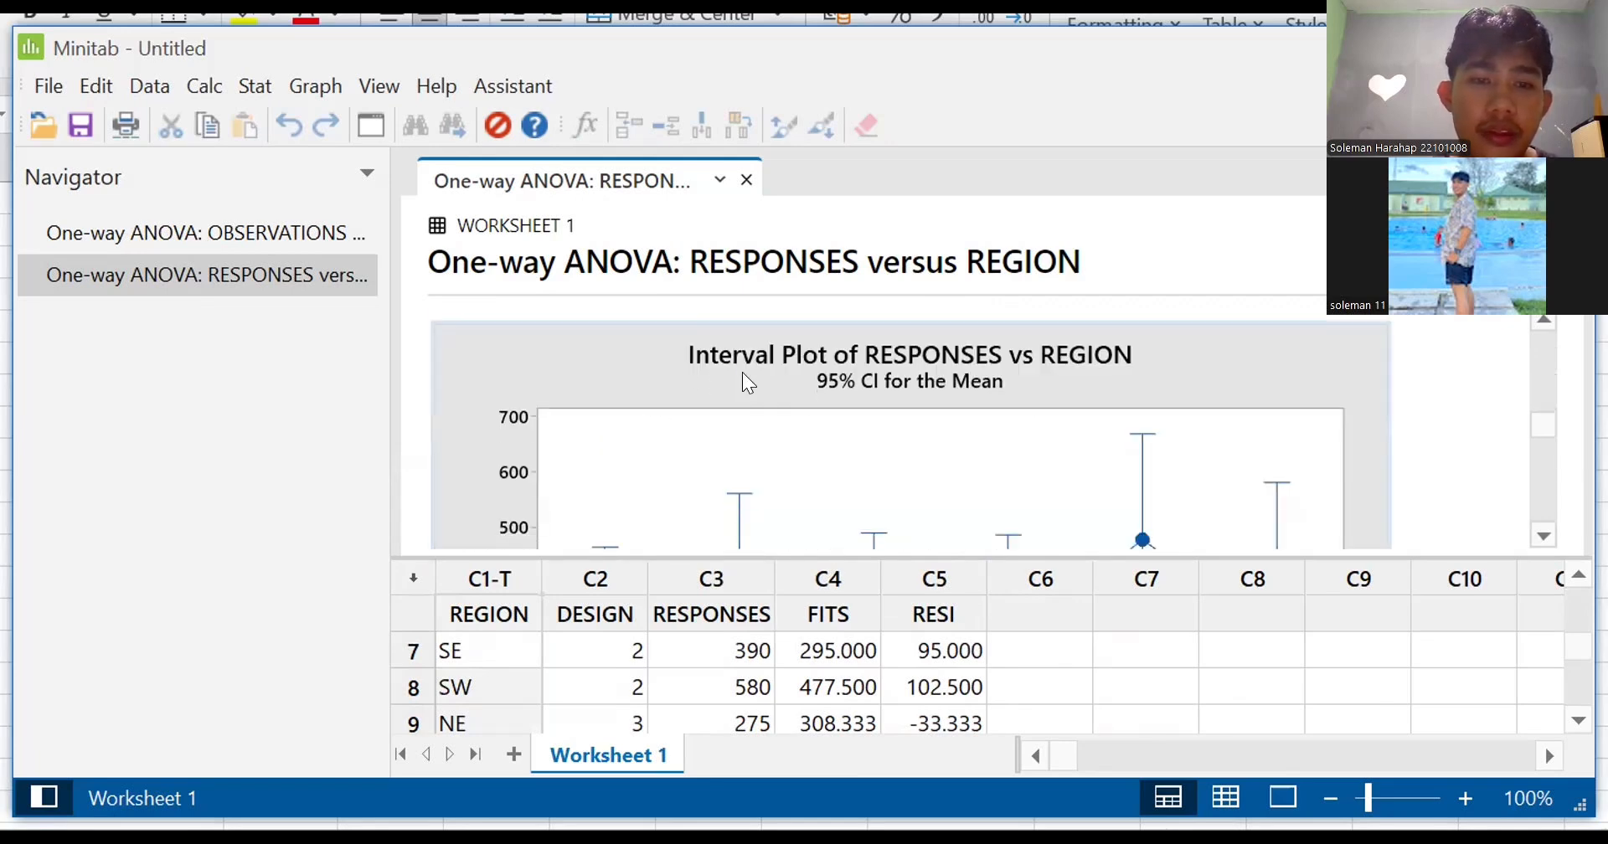
scroll(742, 376, "down", 4)
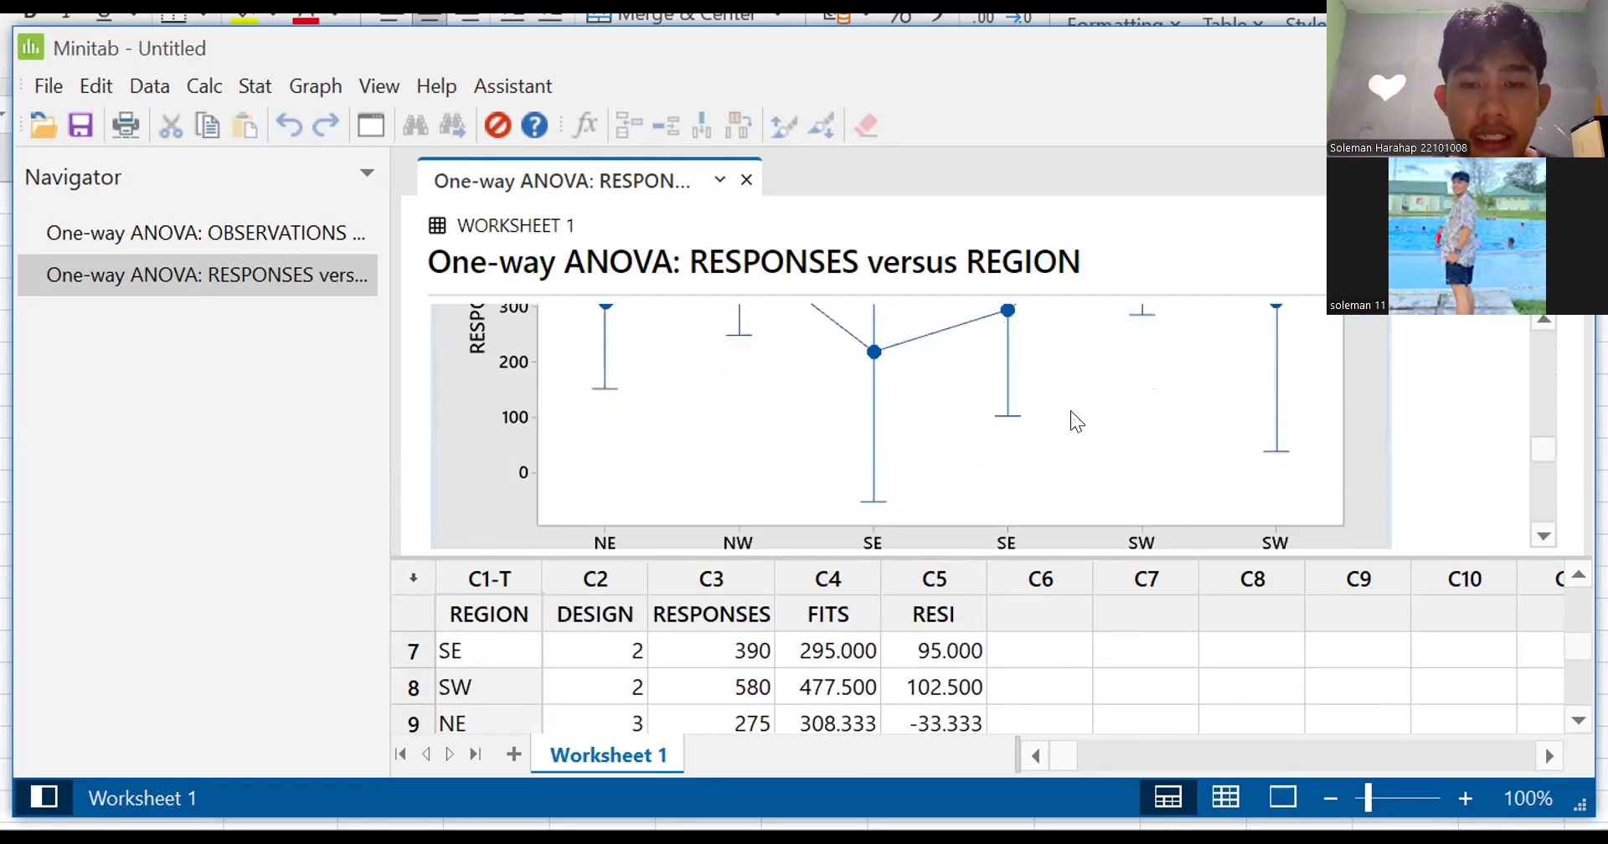